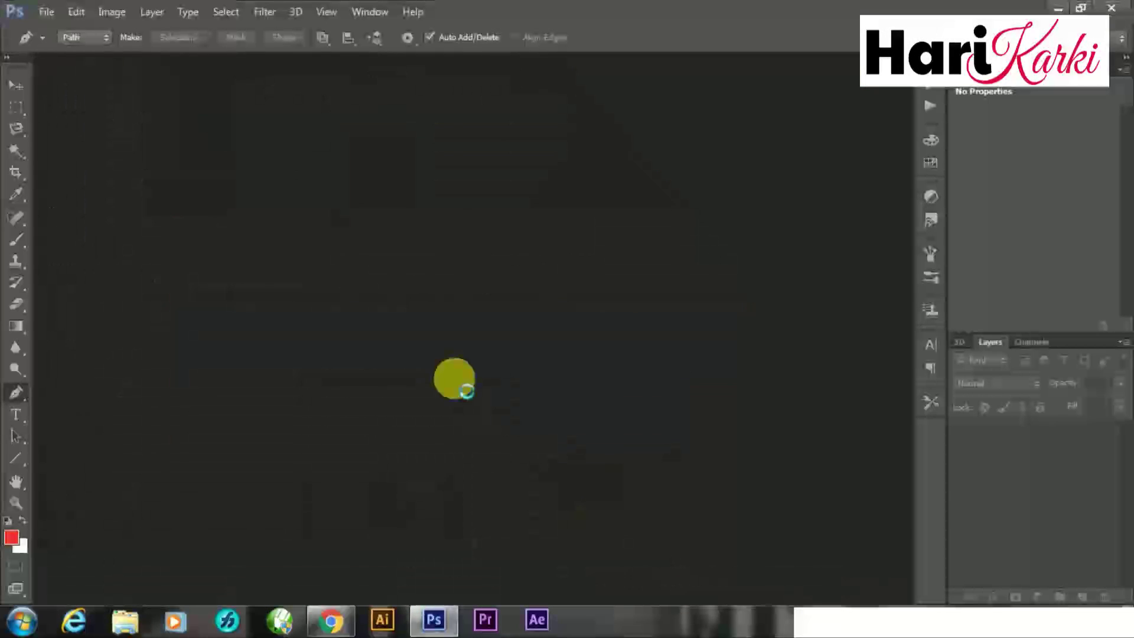
Create a 3.5 × 2 inch, 300 ppi document with a horizontal guide at 50
{"action": "key", "text": "ctrl+n"}
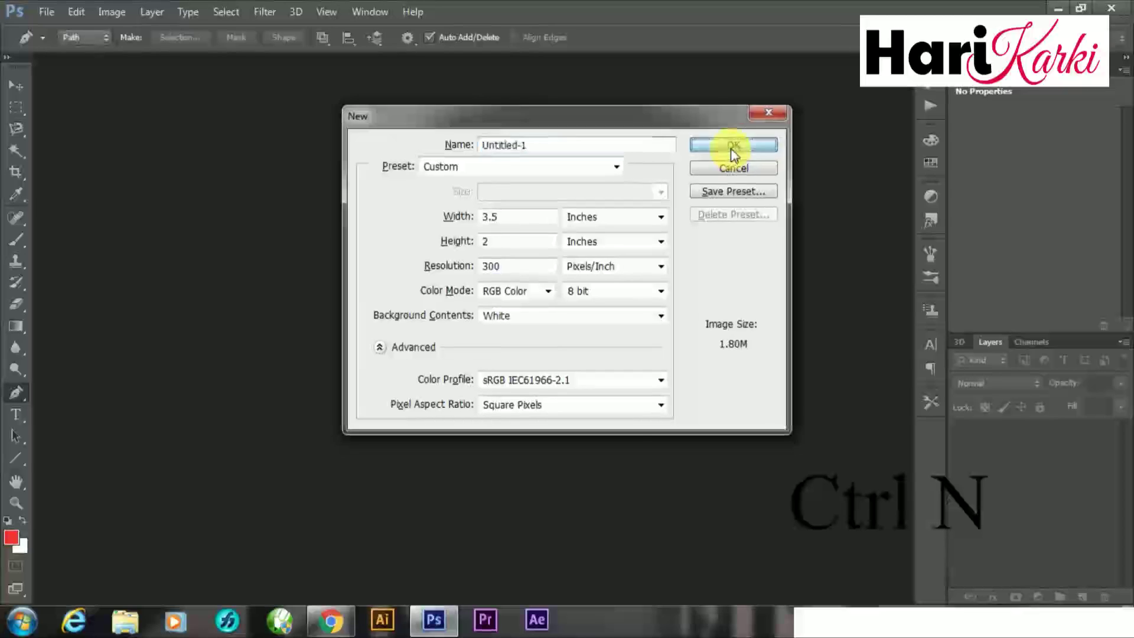
{"action": "left_click", "coordinate": [735, 153]}
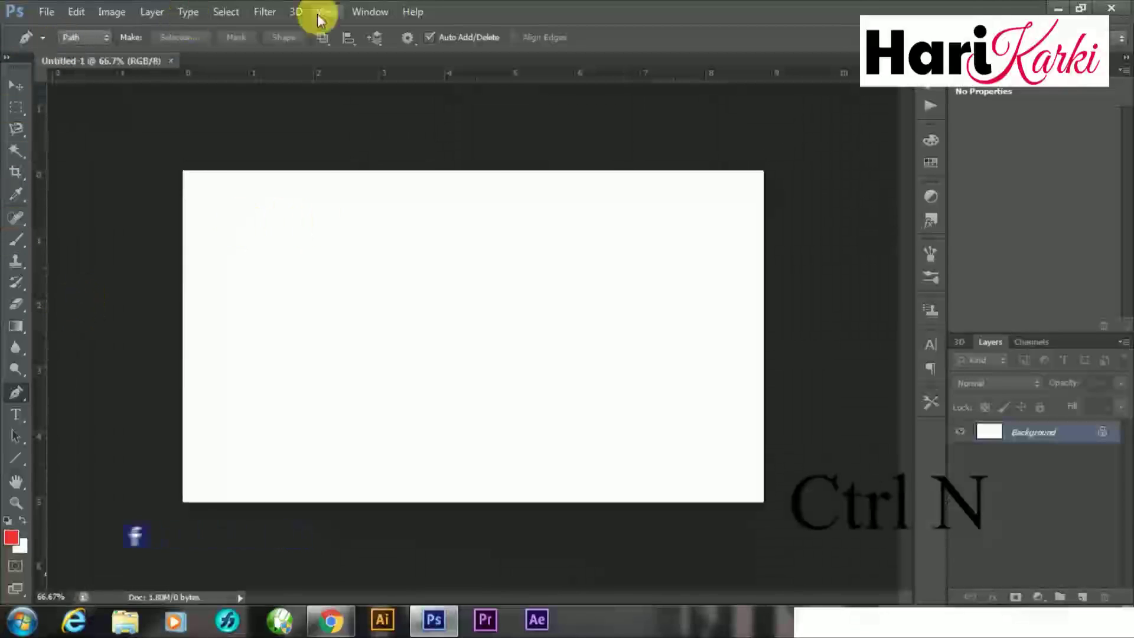
{"action": "left_click", "coordinate": [326, 11]}
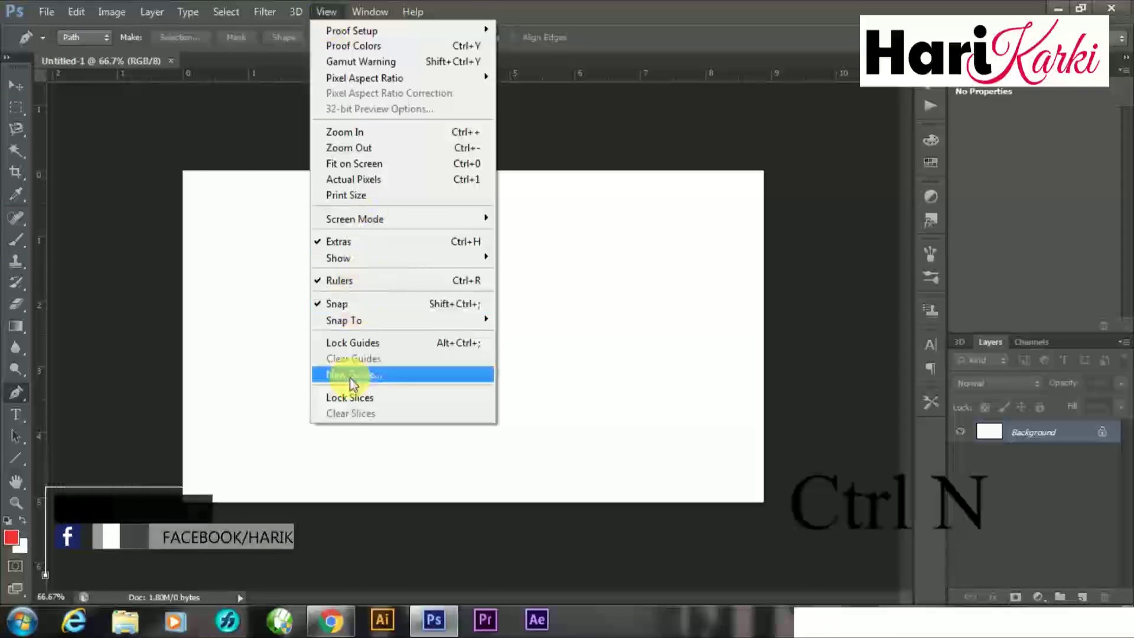
{"action": "left_click", "coordinate": [389, 374]}
{"action": "type", "text": "50"}
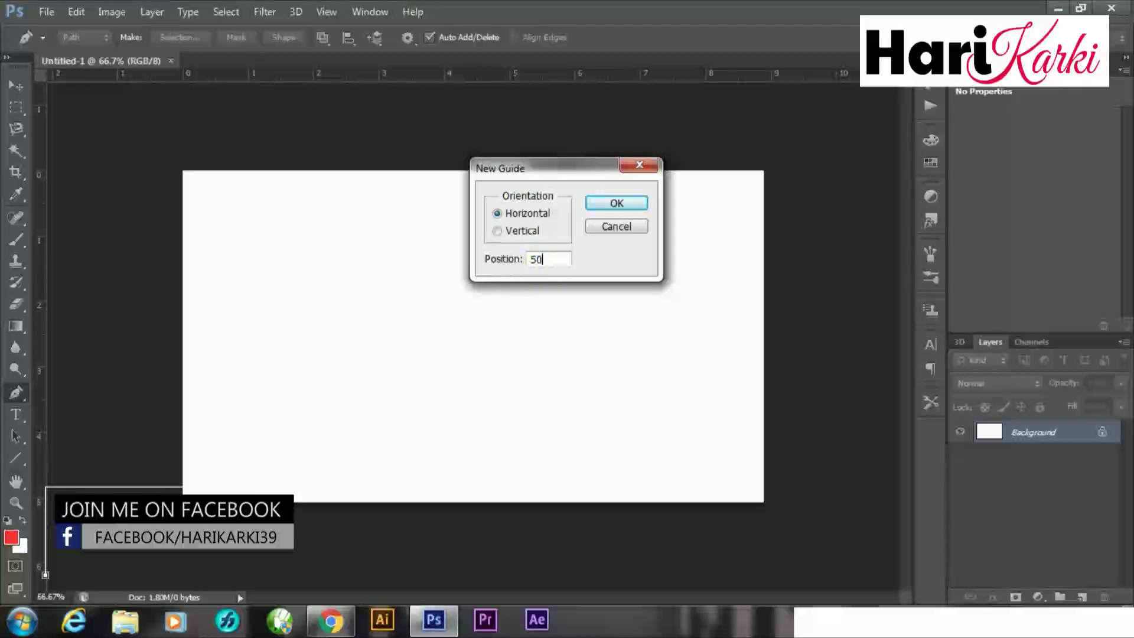
{"action": "key", "text": "Return"}
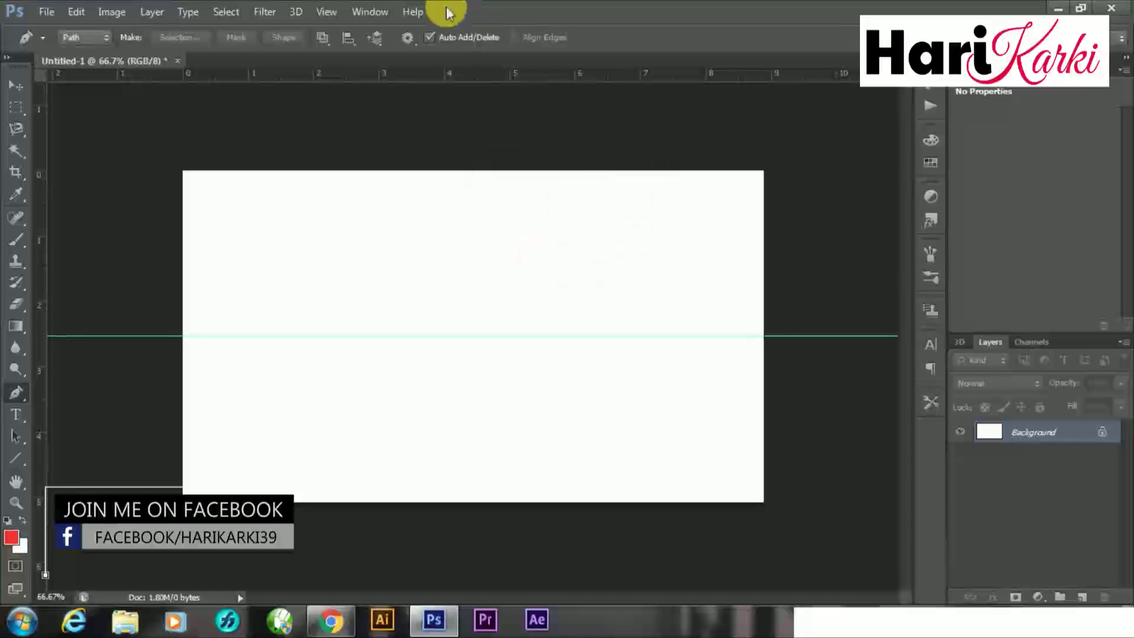
Add a vertical guide at 50% through the card's centre
{"action": "left_click", "coordinate": [318, 12]}
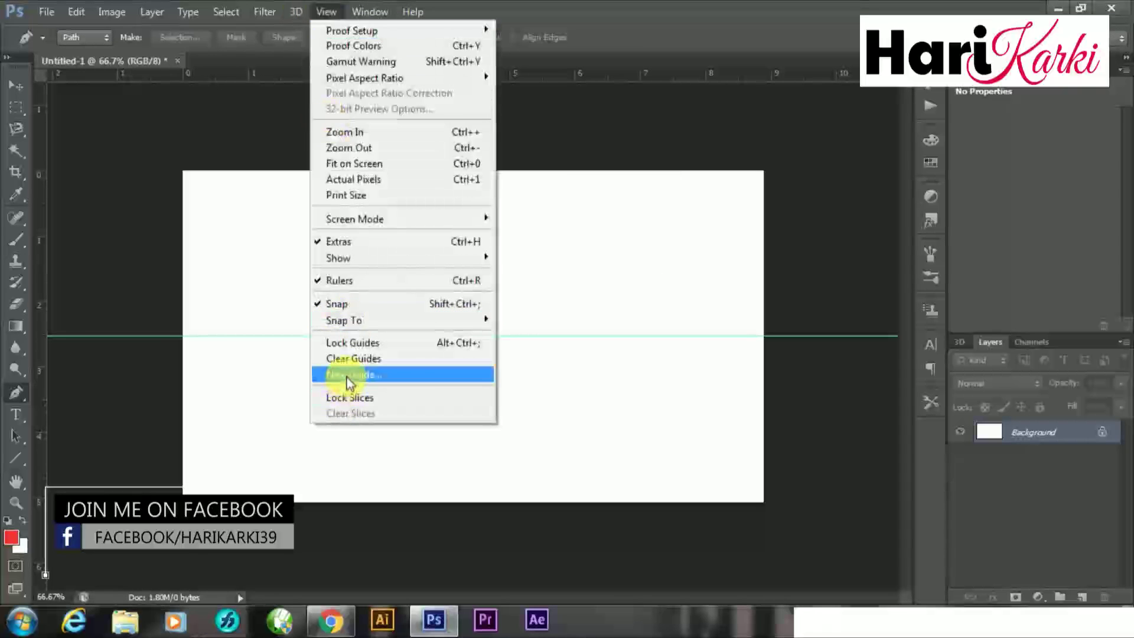
{"action": "left_click", "coordinate": [347, 375]}
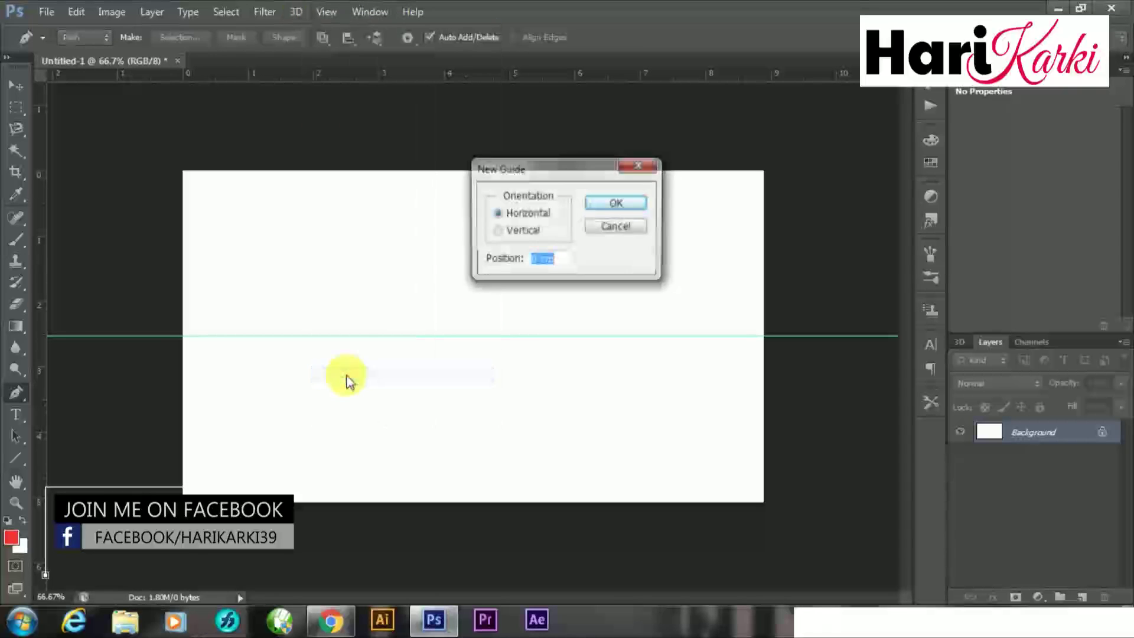
{"action": "left_click", "coordinate": [501, 230]}
{"action": "type", "text": "50"}
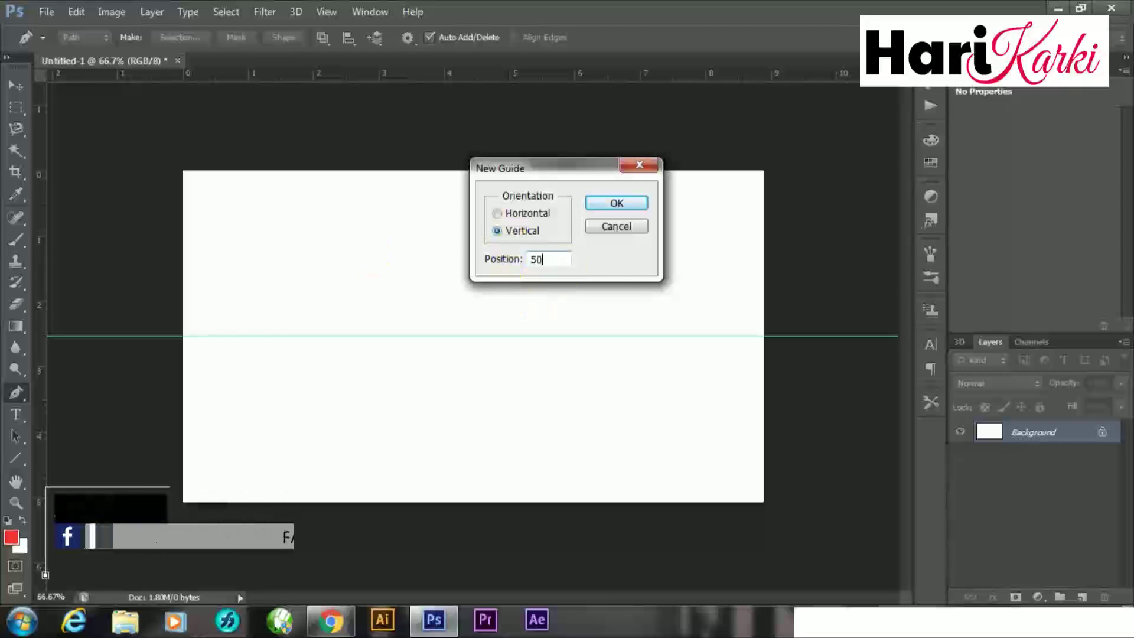
{"action": "type", "text": "%"}
{"action": "key", "text": "Return"}
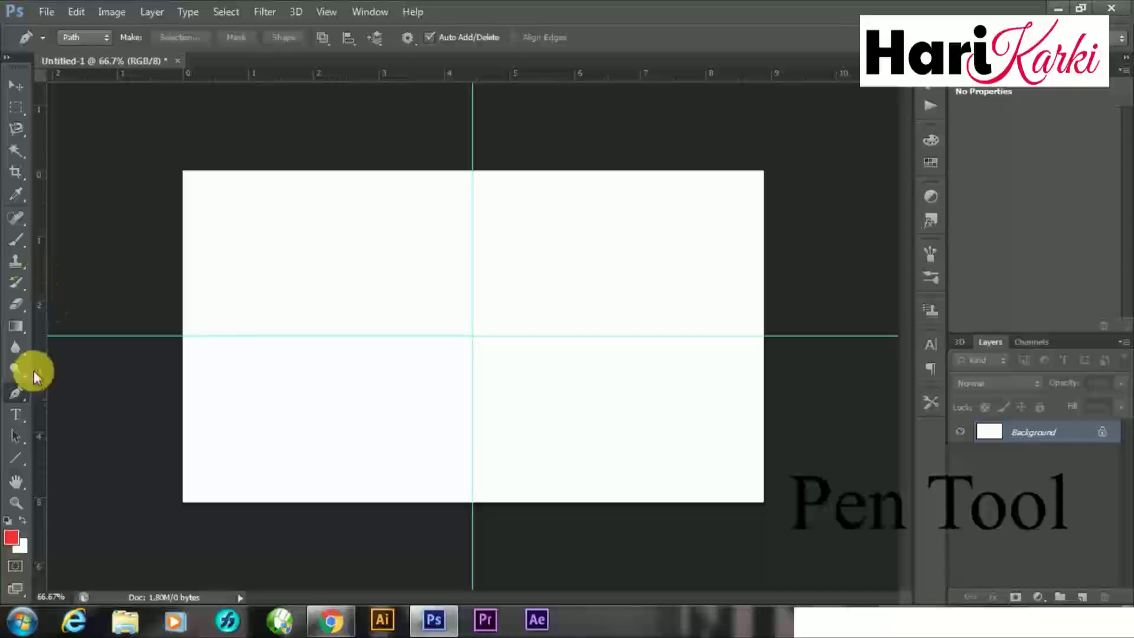
Add a vertical guide right of centre and draw a closed arrow-shaped path over the card's left side
{"action": "left_click_drag", "start_coordinate": [42, 172], "coordinate": [620, 246]}
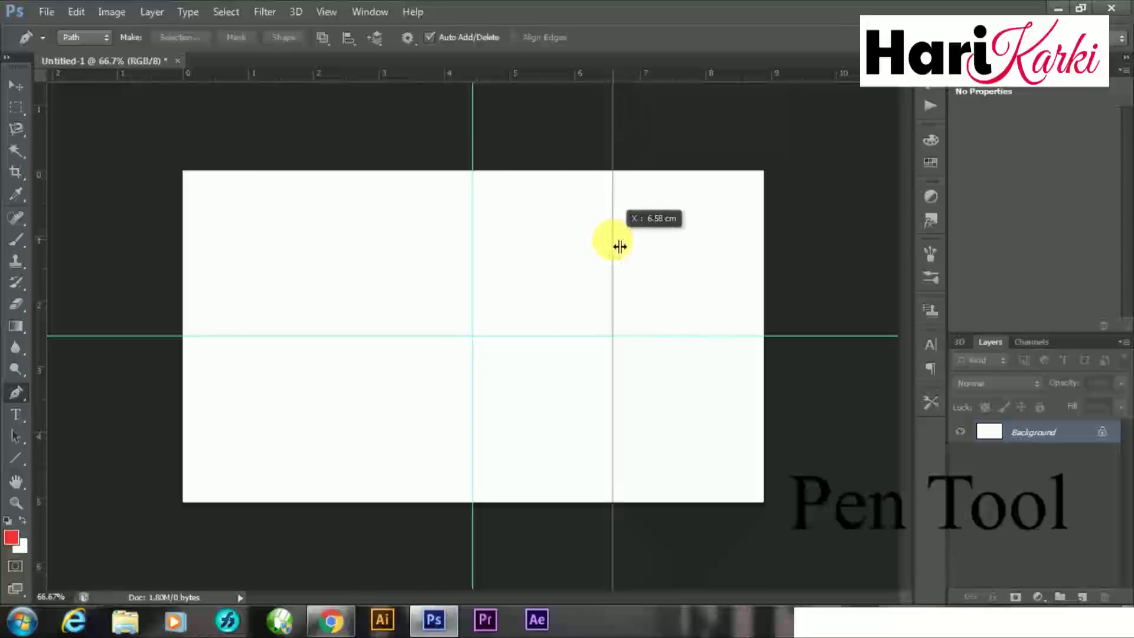
{"action": "left_click", "coordinate": [474, 170]}
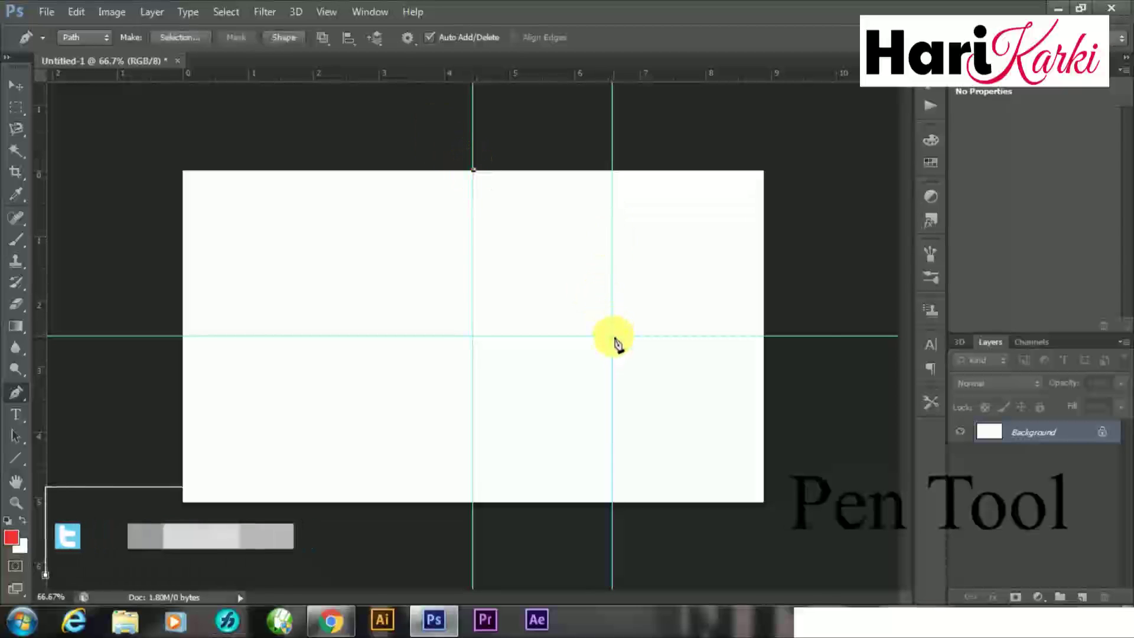
{"action": "left_click", "coordinate": [613, 337]}
{"action": "left_click", "coordinate": [473, 503]}
{"action": "left_click", "coordinate": [138, 448]}
{"action": "left_click", "coordinate": [131, 272]}
{"action": "left_click", "coordinate": [156, 150]}
{"action": "left_click", "coordinate": [222, 149]}
{"action": "left_click", "coordinate": [347, 153]}
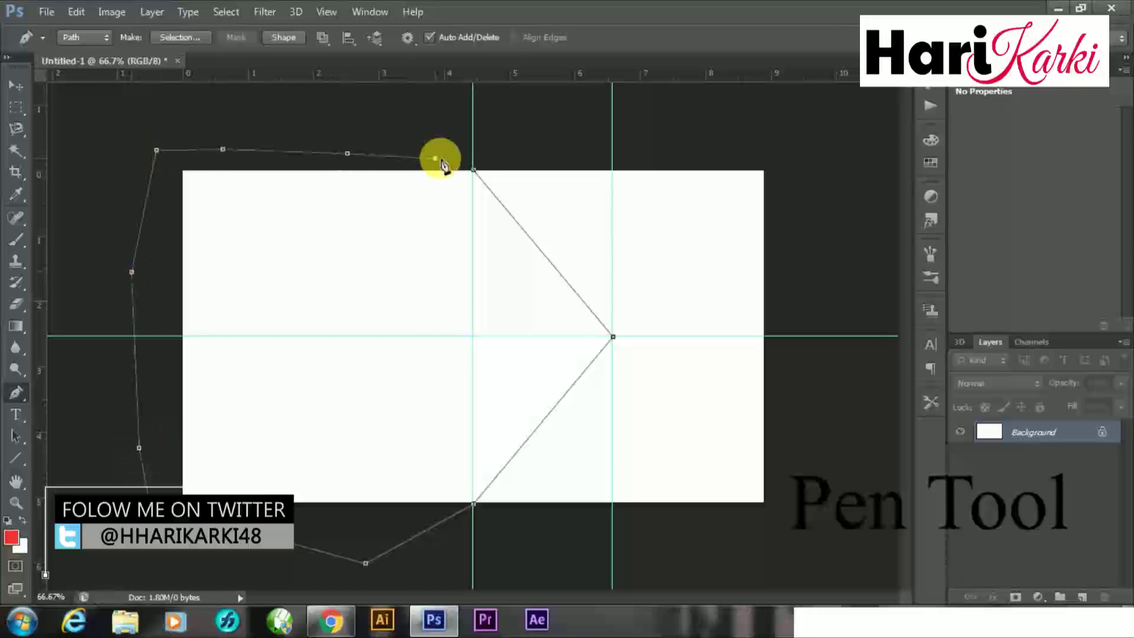
{"action": "left_click", "coordinate": [475, 172]}
Fill the arrow path with red
{"action": "right_click", "coordinate": [491, 219]}
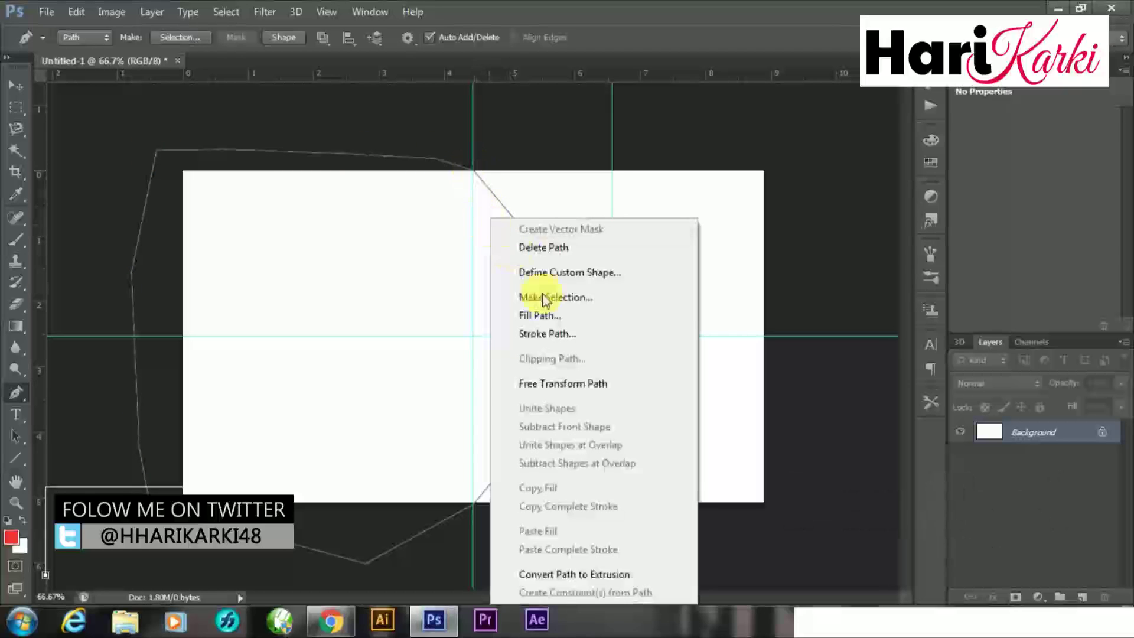
{"action": "left_click", "coordinate": [550, 316]}
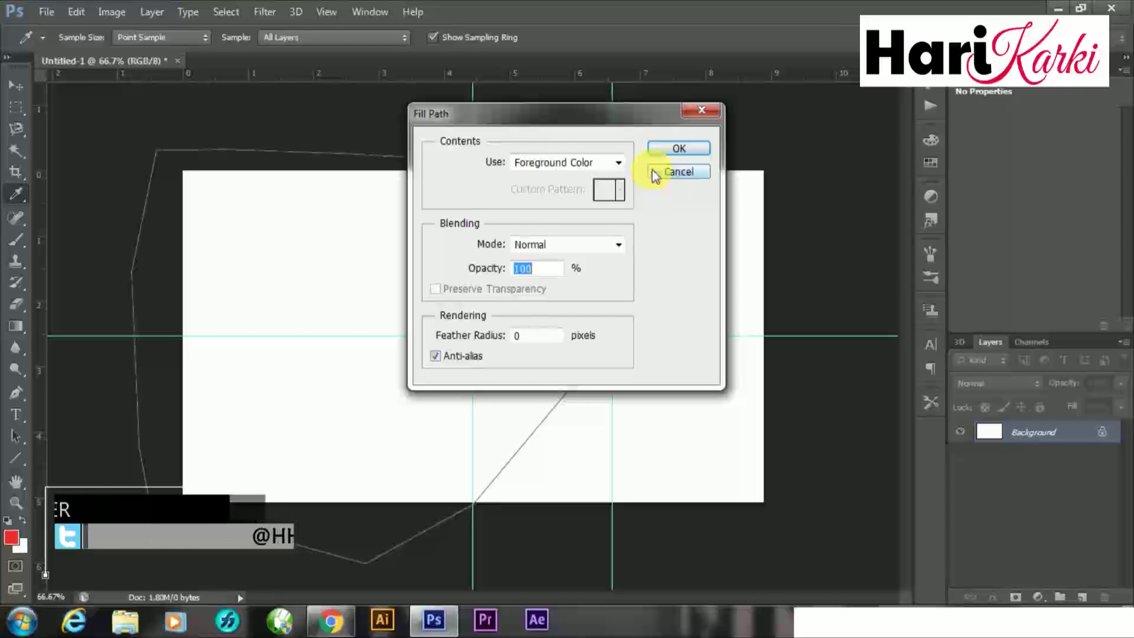
{"action": "left_click", "coordinate": [657, 151]}
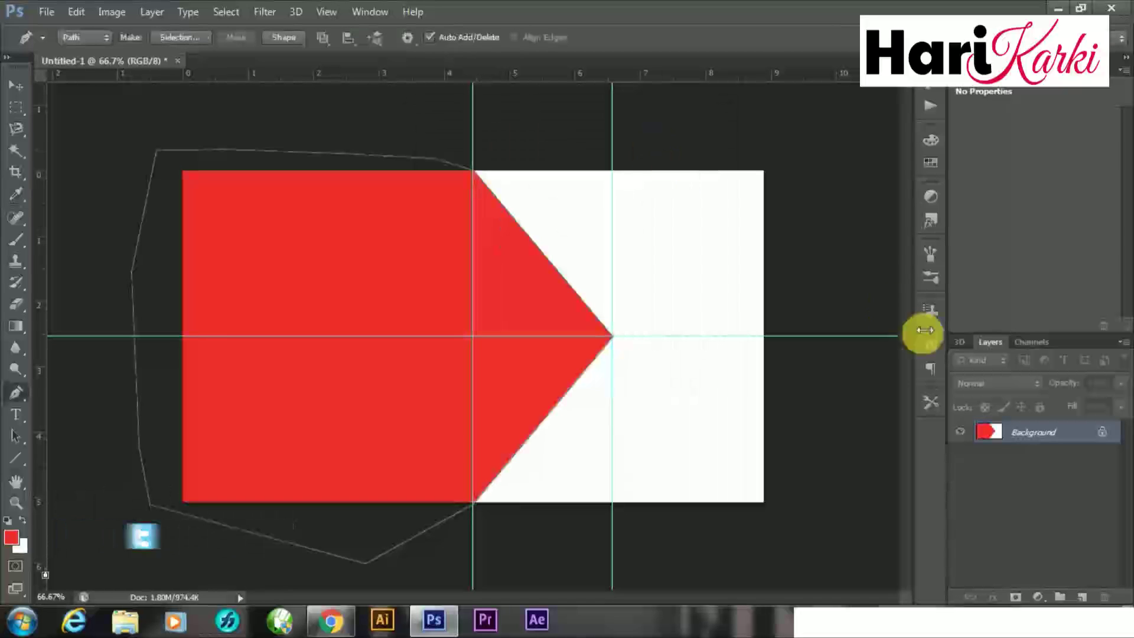
Convert the background to Layer 0 and copy the Magic Wand-selected red panel to its own layer
{"action": "double_click", "coordinate": [992, 432]}
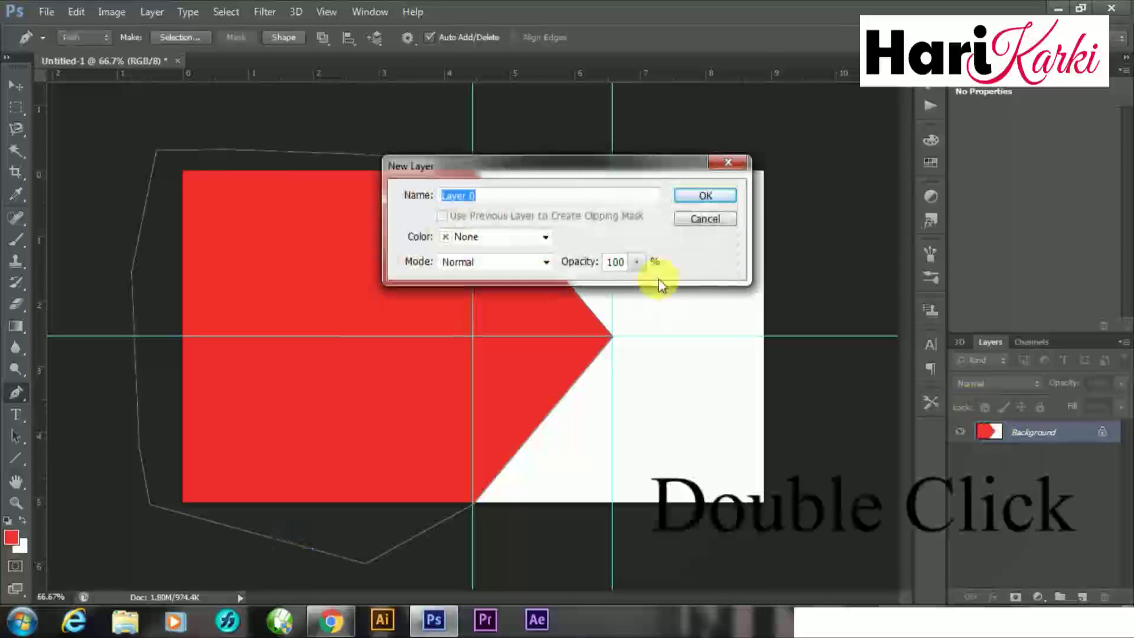
{"action": "left_click", "coordinate": [691, 195]}
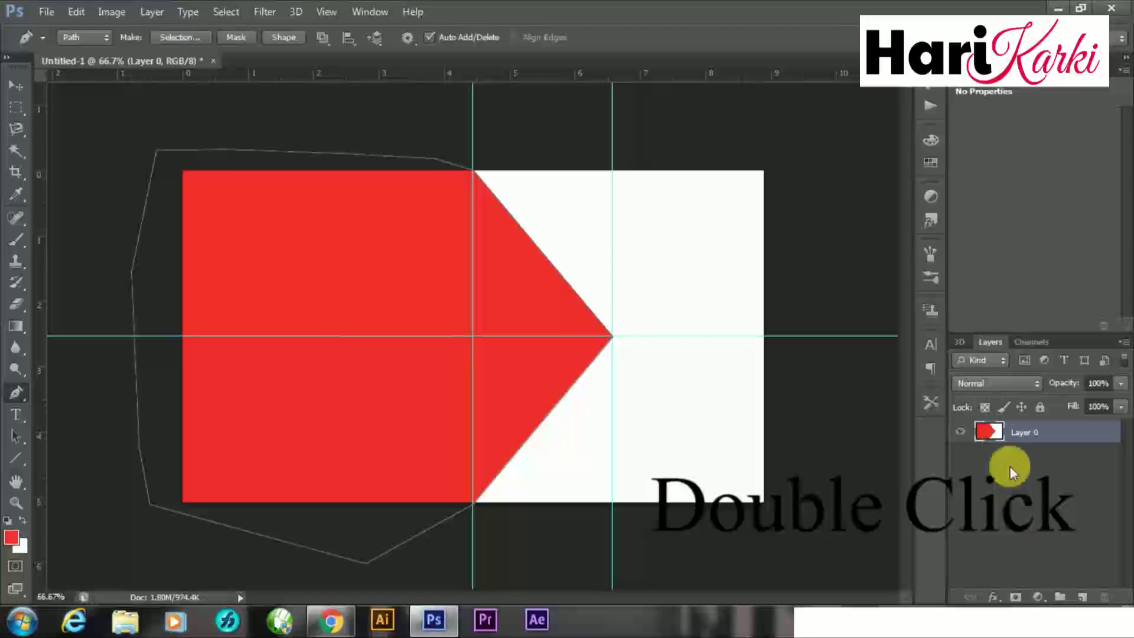
{"action": "left_click", "coordinate": [17, 150]}
{"action": "left_click", "coordinate": [381, 289]}
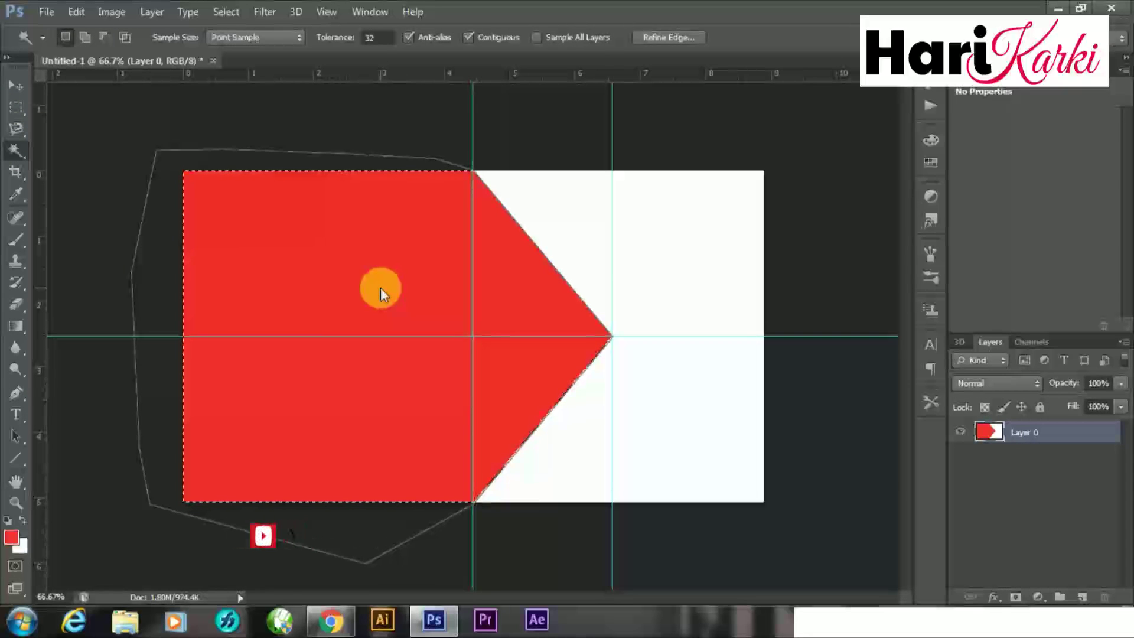
{"action": "key", "text": "ctrl+j"}
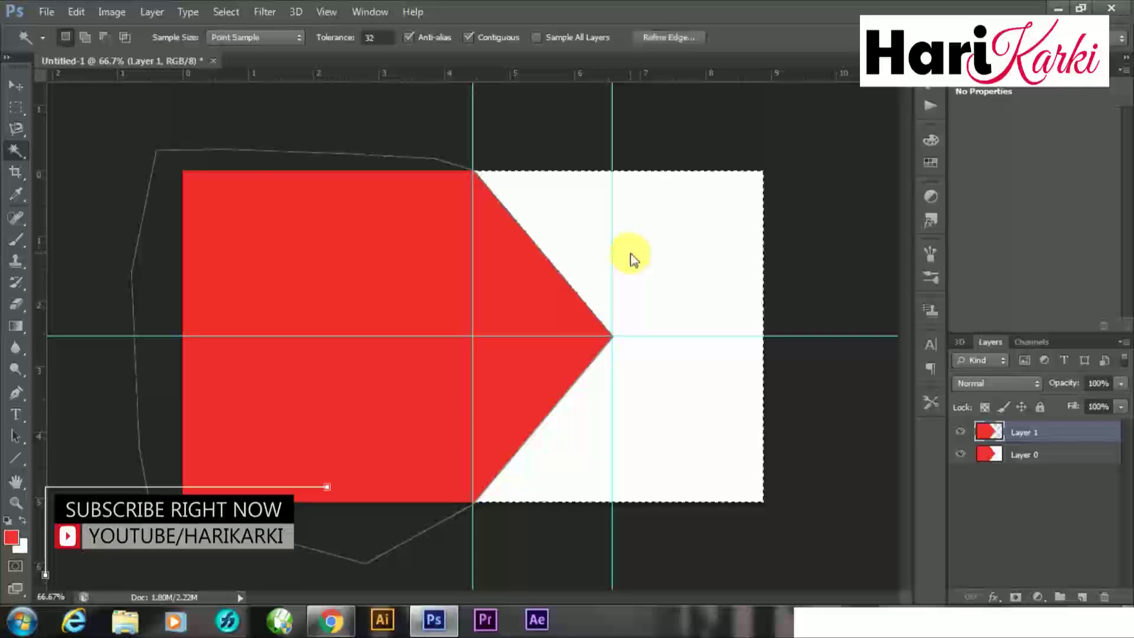
Copy a selection to Layer 2, try a colour overlay, then undo the empty layer
{"action": "key", "text": "ctrl+j"}
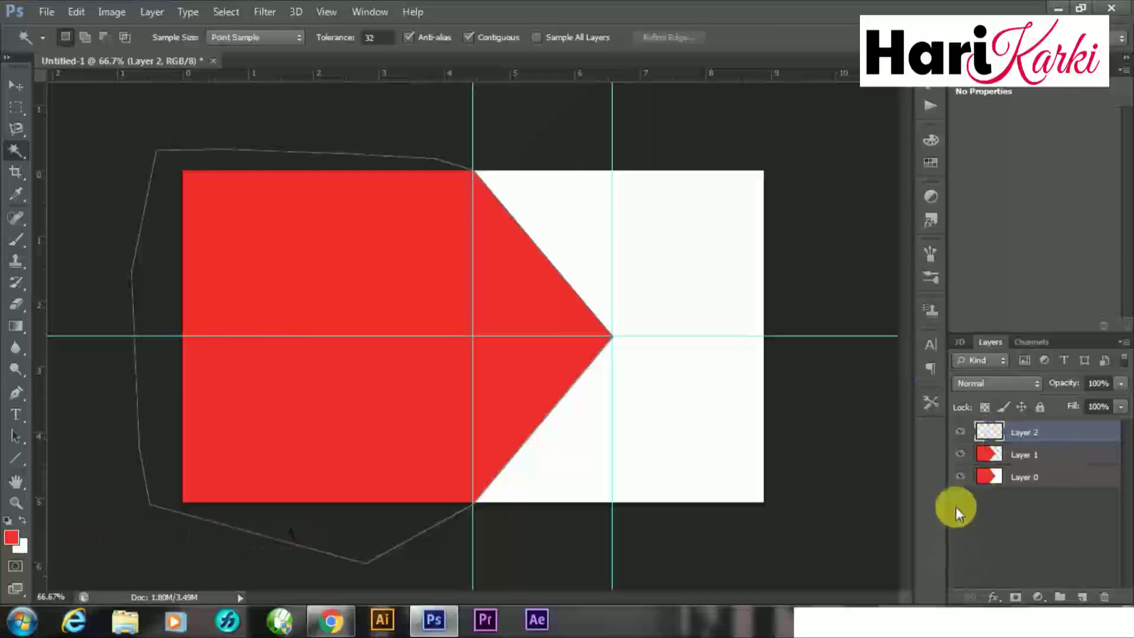
{"action": "double_click", "coordinate": [990, 432]}
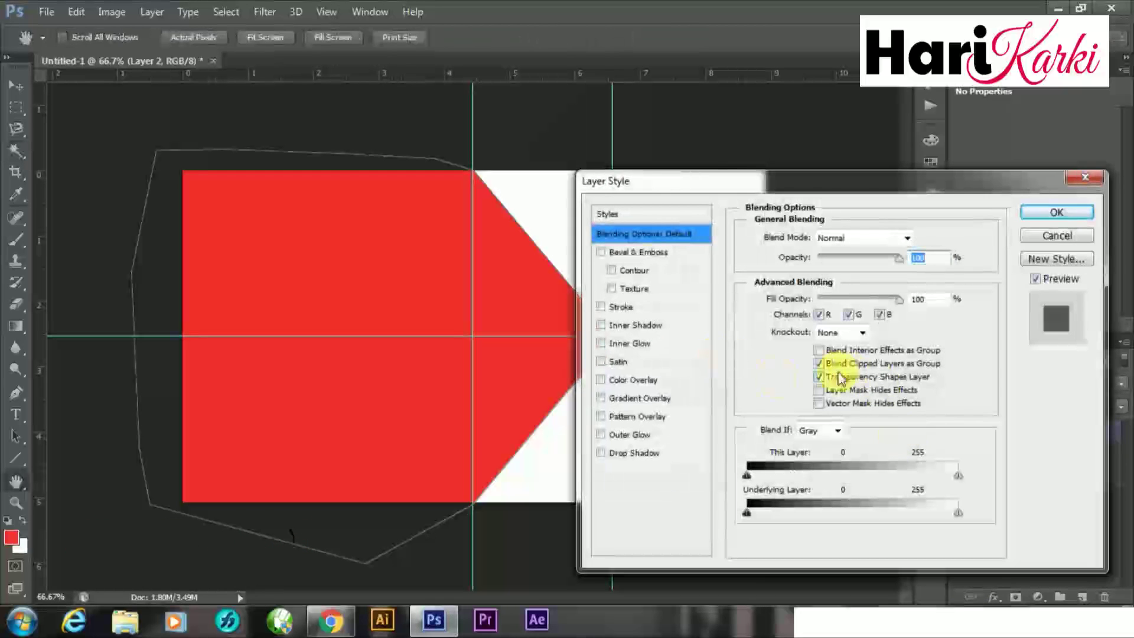
{"action": "left_click", "coordinate": [621, 384]}
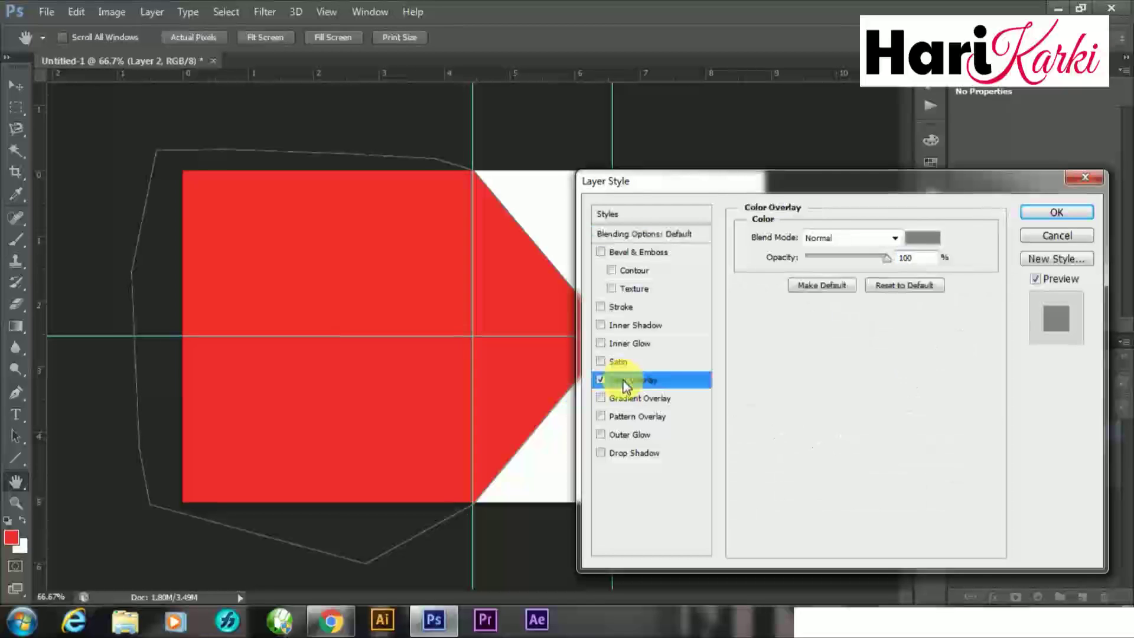
{"action": "left_click", "coordinate": [1051, 236]}
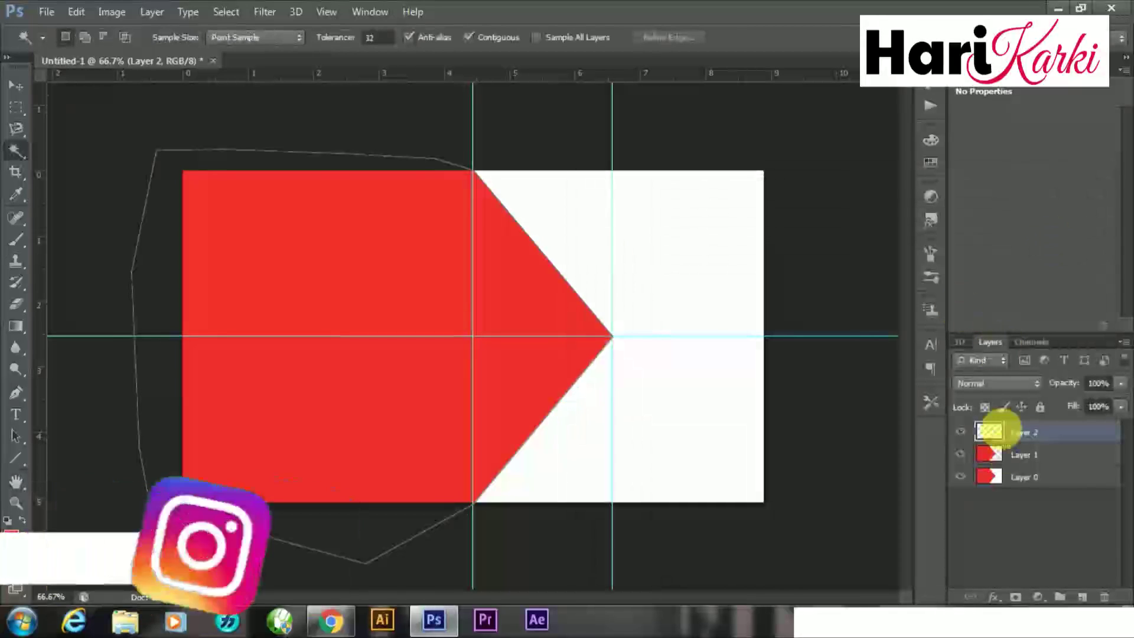
{"action": "key", "text": "ctrl+z"}
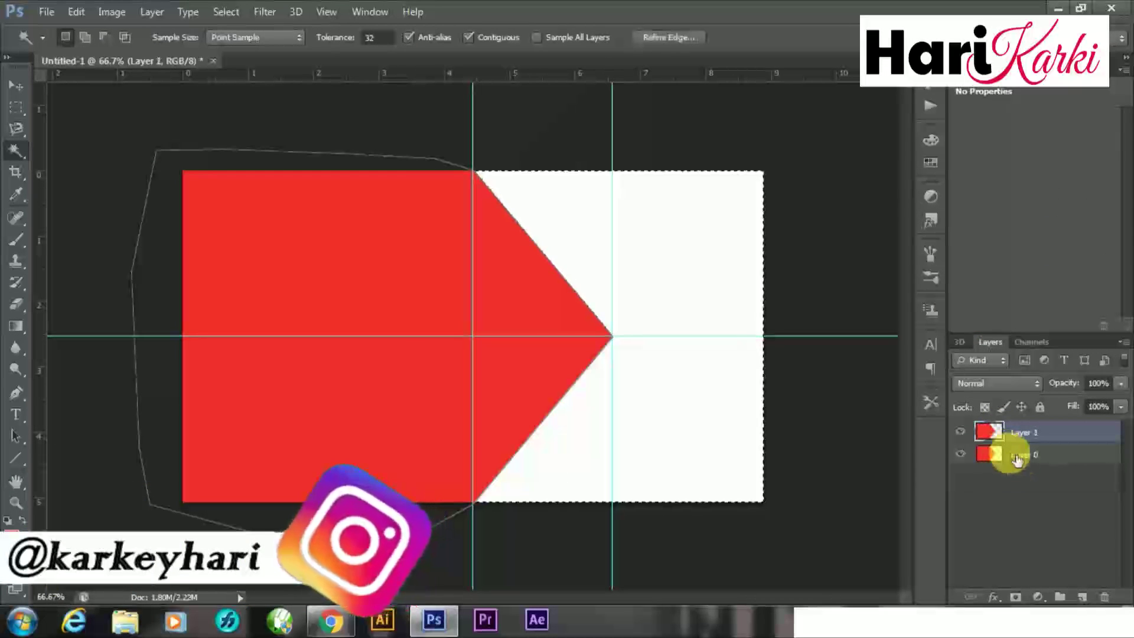
Copy the white area from Layer 0 to a new layer and delete Layer 0
{"action": "left_click", "coordinate": [1008, 458]}
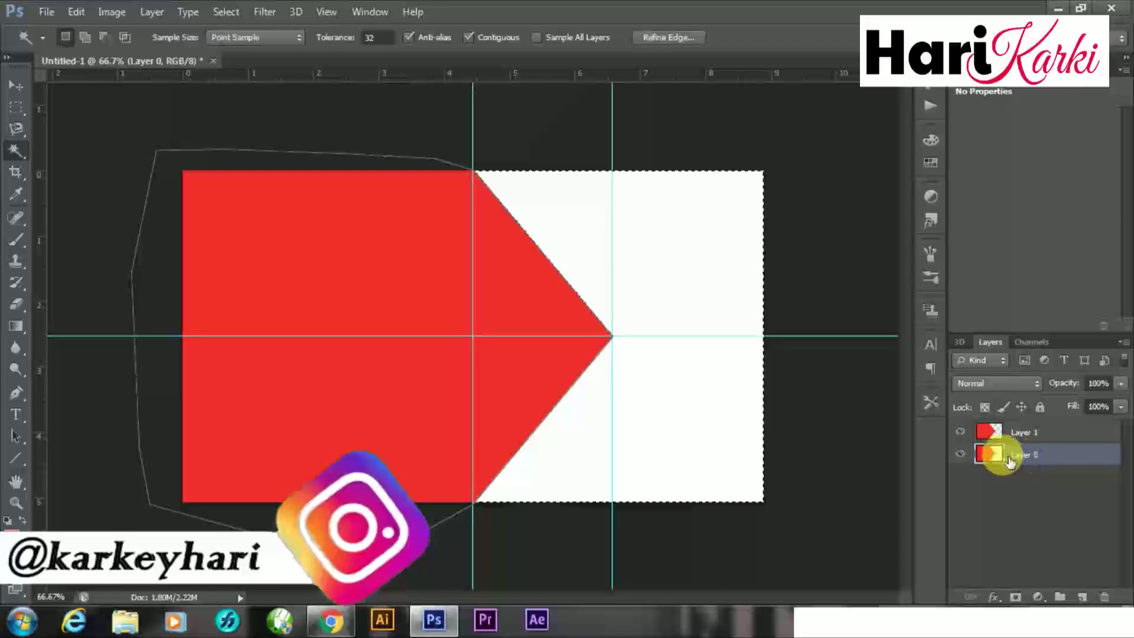
{"action": "key", "text": "ctrl+j"}
{"action": "key", "text": "ctrl+j"}
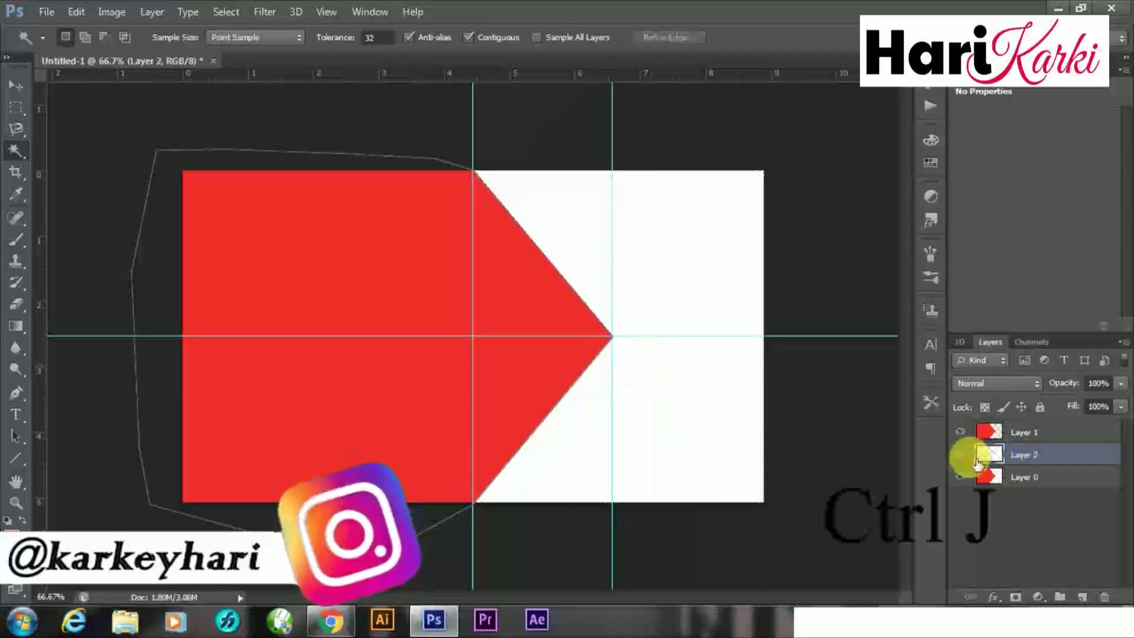
{"action": "left_click_drag", "start_coordinate": [1011, 475], "coordinate": [1104, 595]}
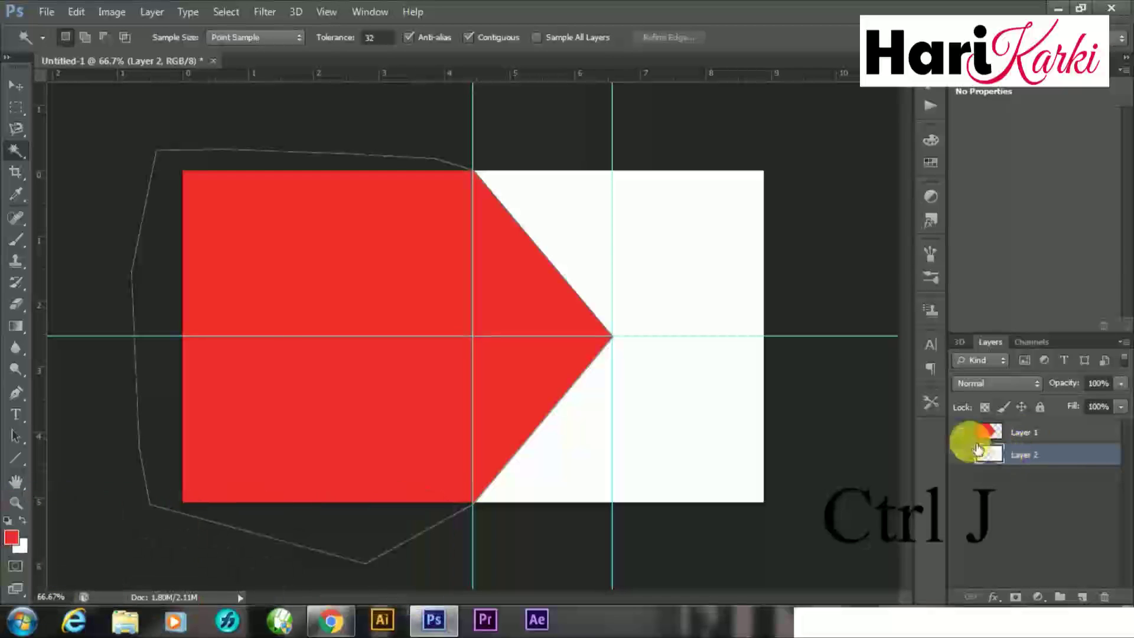
Give Layer 2 a red ee2f2b colour overlay
{"action": "double_click", "coordinate": [978, 450]}
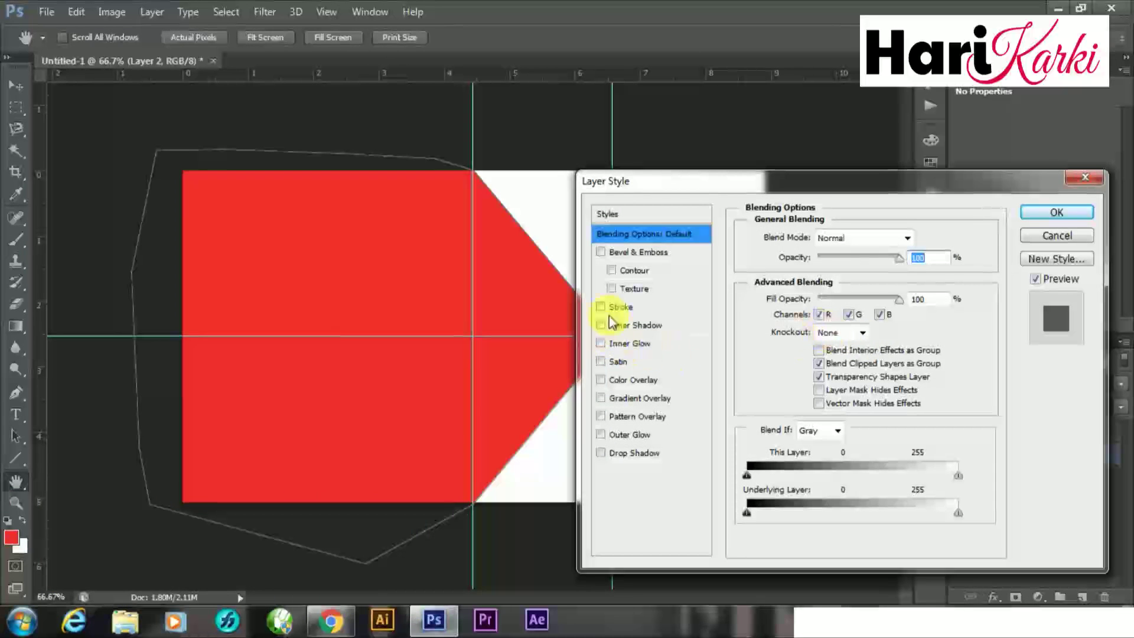
{"action": "left_click", "coordinate": [618, 381]}
{"action": "mouse_move", "coordinate": [697, 183]}
{"action": "left_mouse_down"}
{"action": "mouse_move", "coordinate": [914, 36]}
{"action": "mouse_move", "coordinate": [768, 105]}
{"action": "left_mouse_up"}
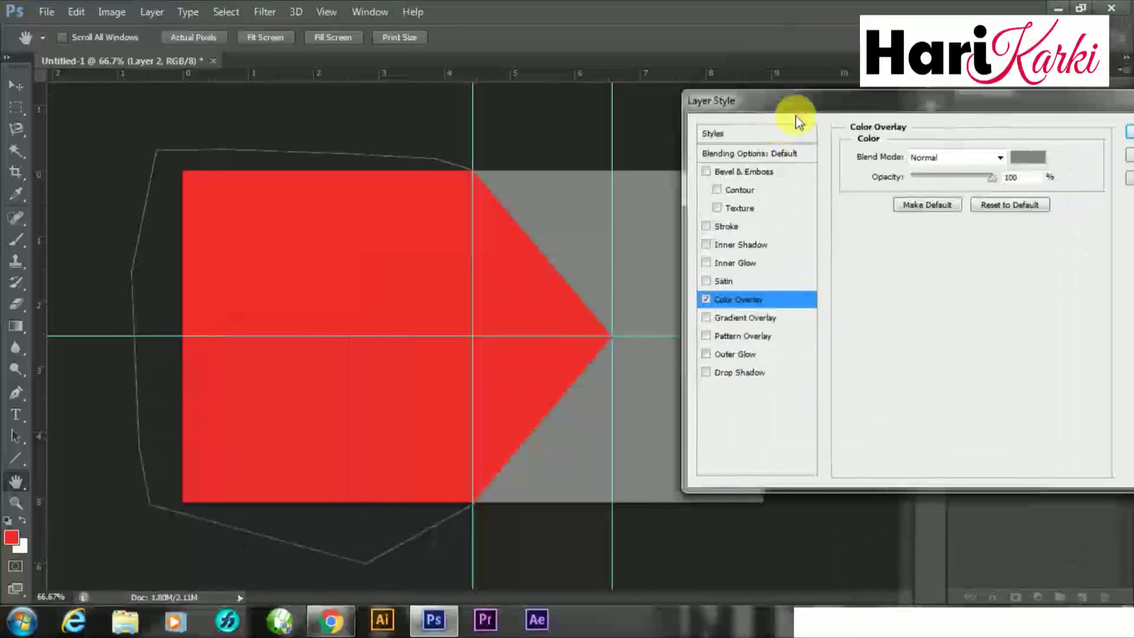
{"action": "left_click", "coordinate": [1028, 163]}
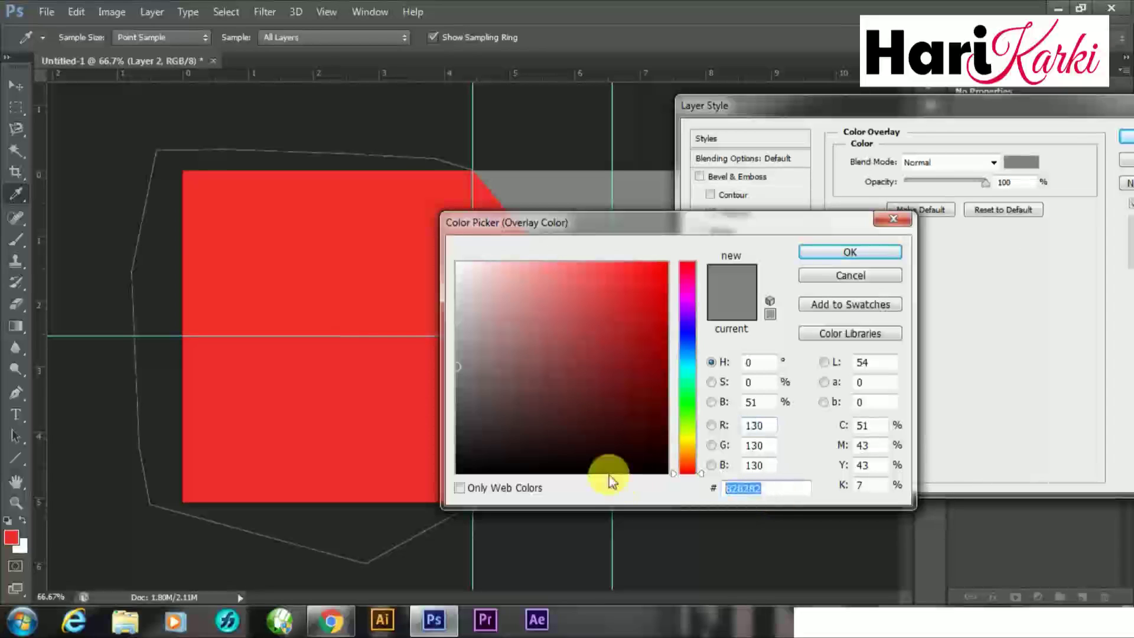
{"action": "type", "text": "ee2f"}
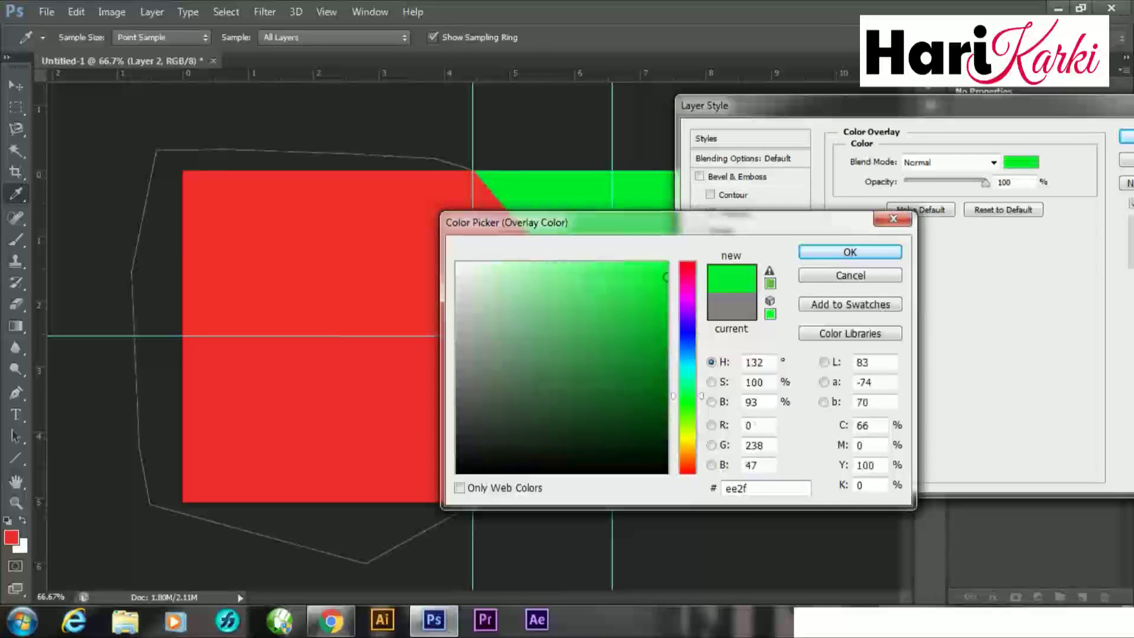
{"action": "type", "text": "b"}
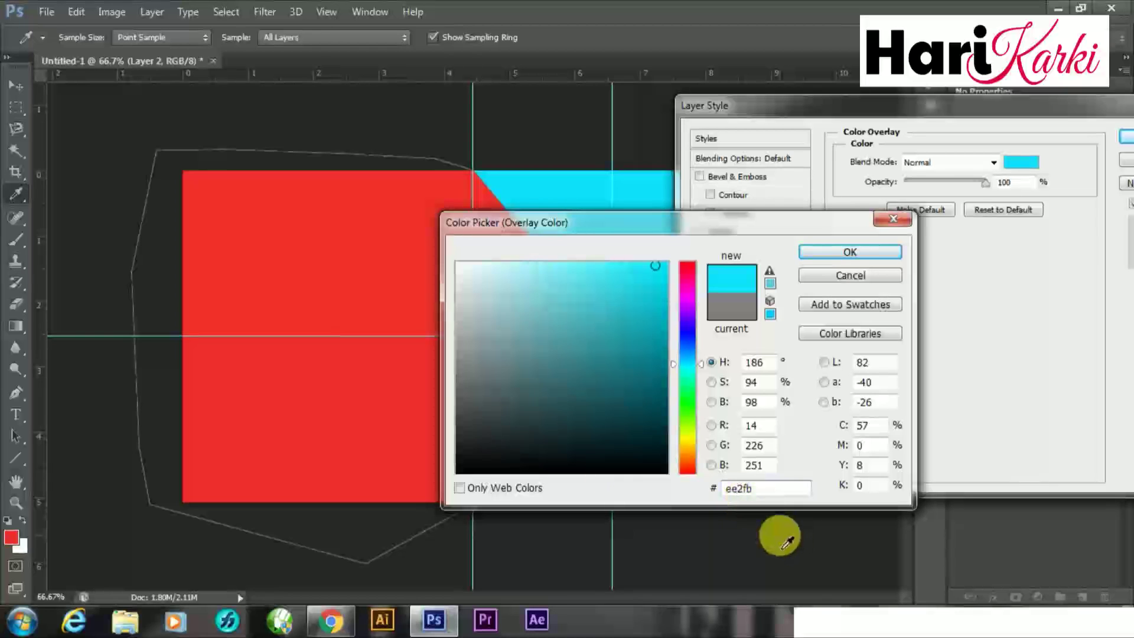
{"action": "key", "text": "BackSpace"}
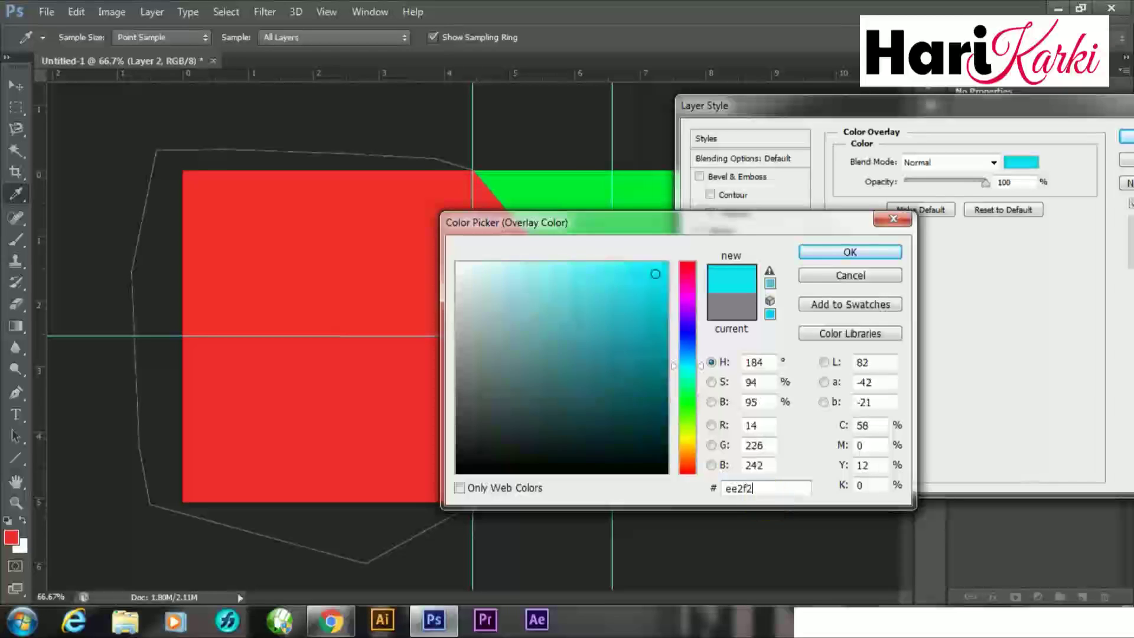
{"action": "type", "text": "2b"}
{"action": "left_click", "coordinate": [843, 253]}
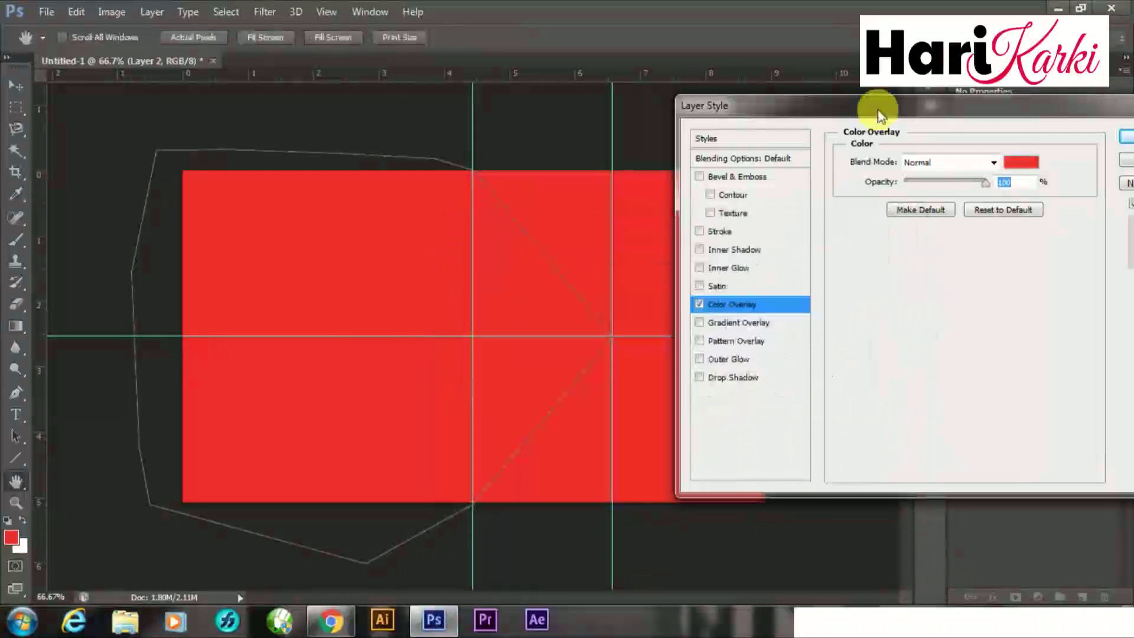
{"action": "left_click_drag", "start_coordinate": [883, 110], "coordinate": [523, 242]}
{"action": "left_click", "coordinate": [767, 272]}
{"action": "key", "text": "w"}
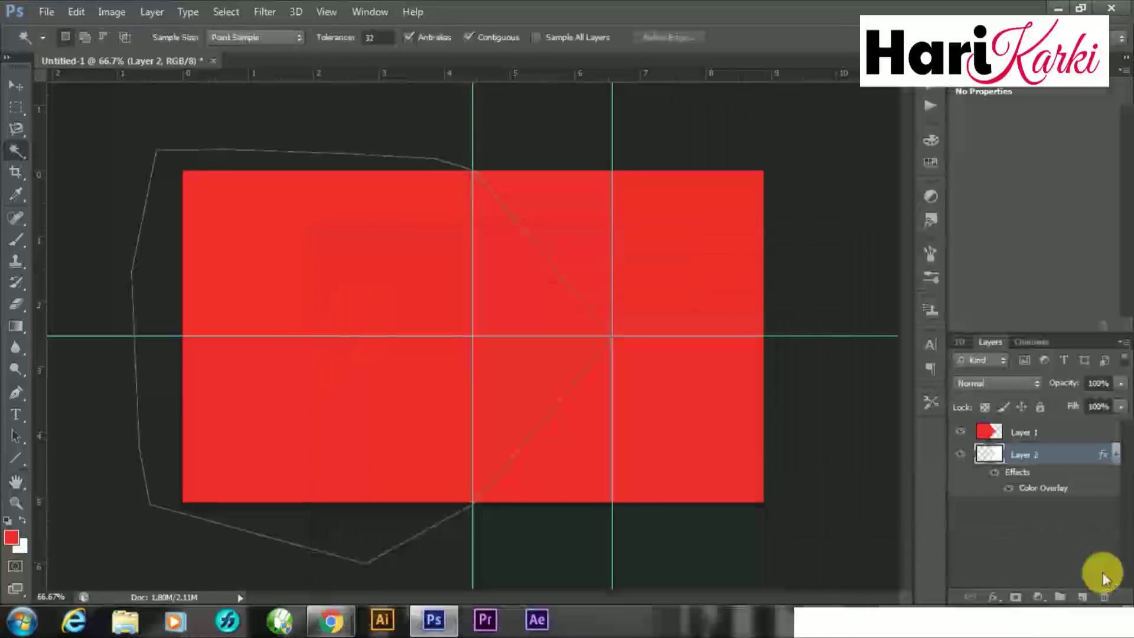
Give Layer 1 a dark grey 222222 colour overlay
{"action": "left_click", "coordinate": [1026, 436]}
{"action": "left_click", "coordinate": [987, 436]}
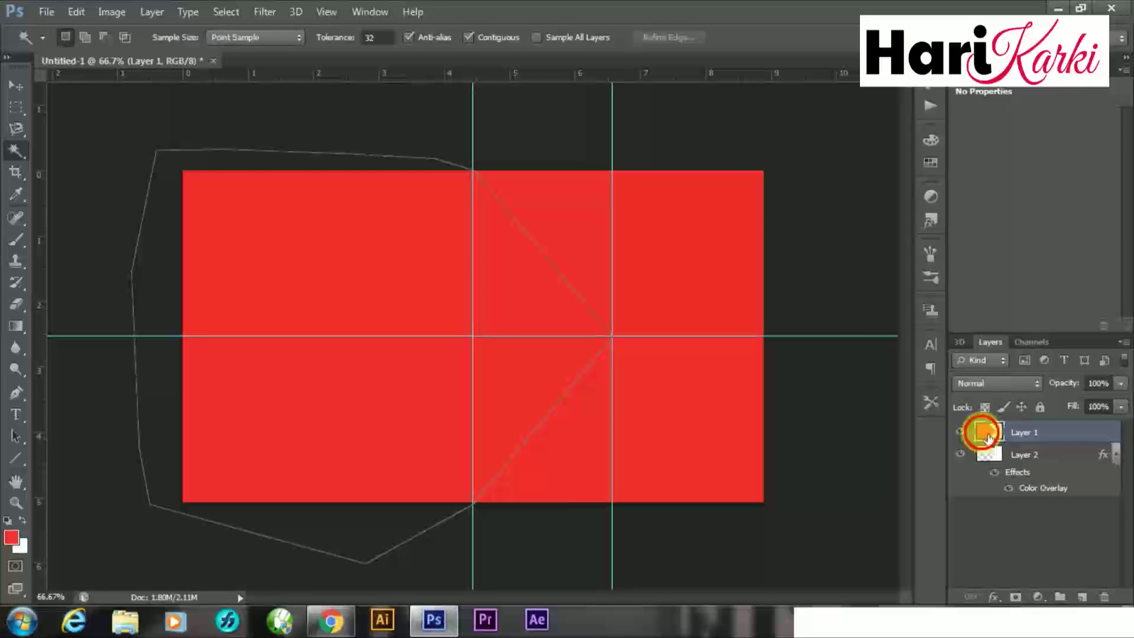
{"action": "double_click", "coordinate": [988, 437]}
{"action": "left_click_drag", "start_coordinate": [506, 242], "coordinate": [746, 187]}
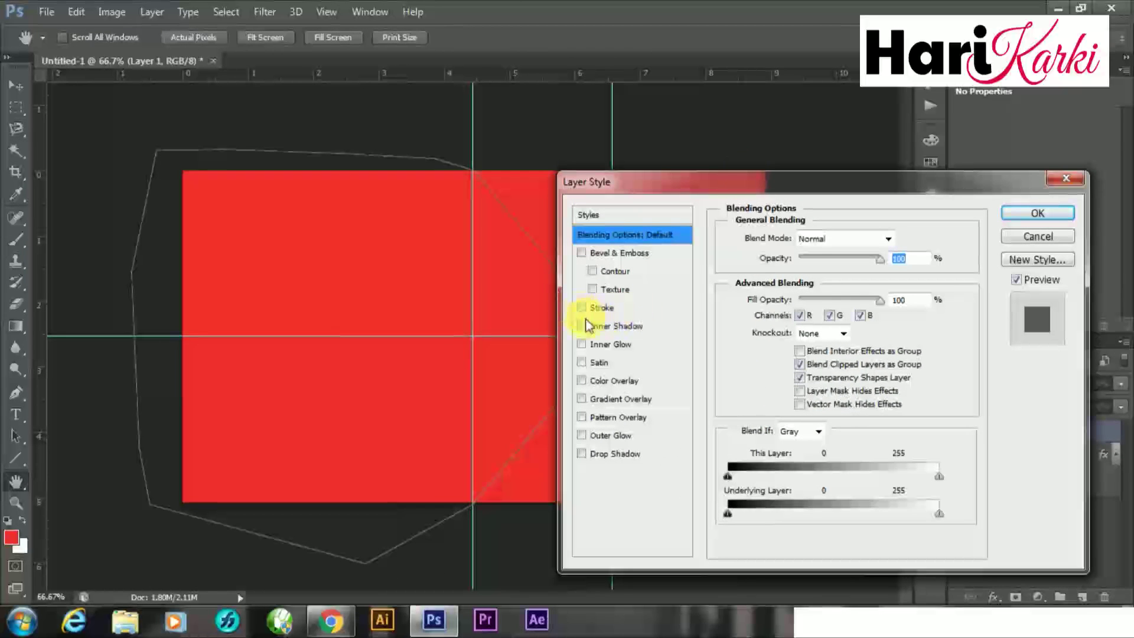
{"action": "left_click", "coordinate": [583, 382]}
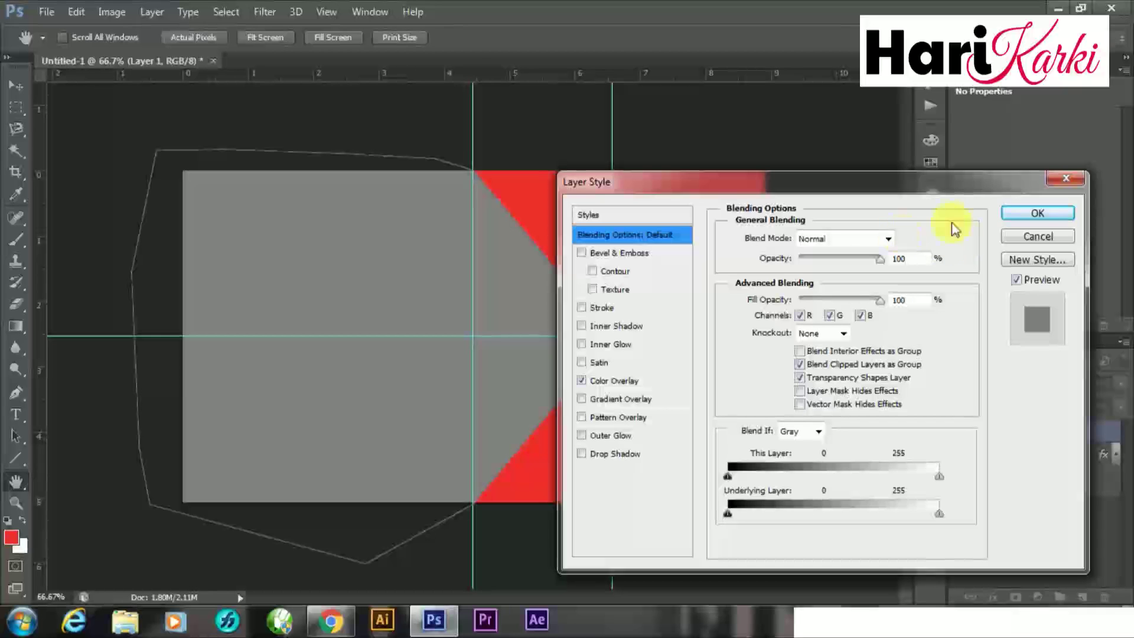
{"action": "left_click", "coordinate": [622, 384]}
{"action": "left_click", "coordinate": [927, 248]}
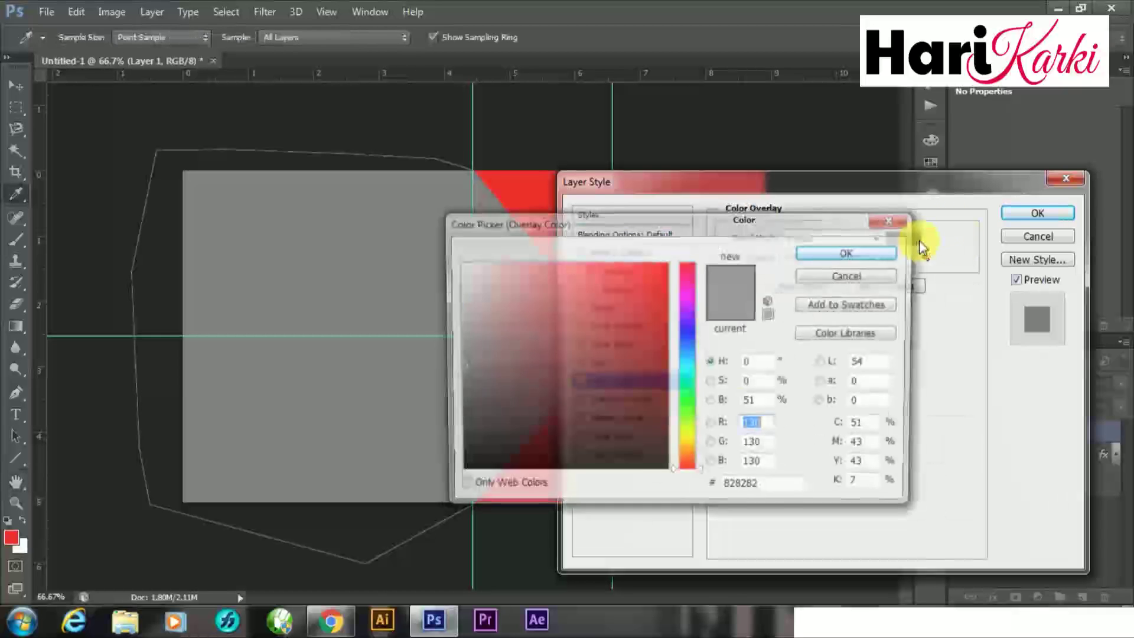
{"action": "type", "text": "2"}
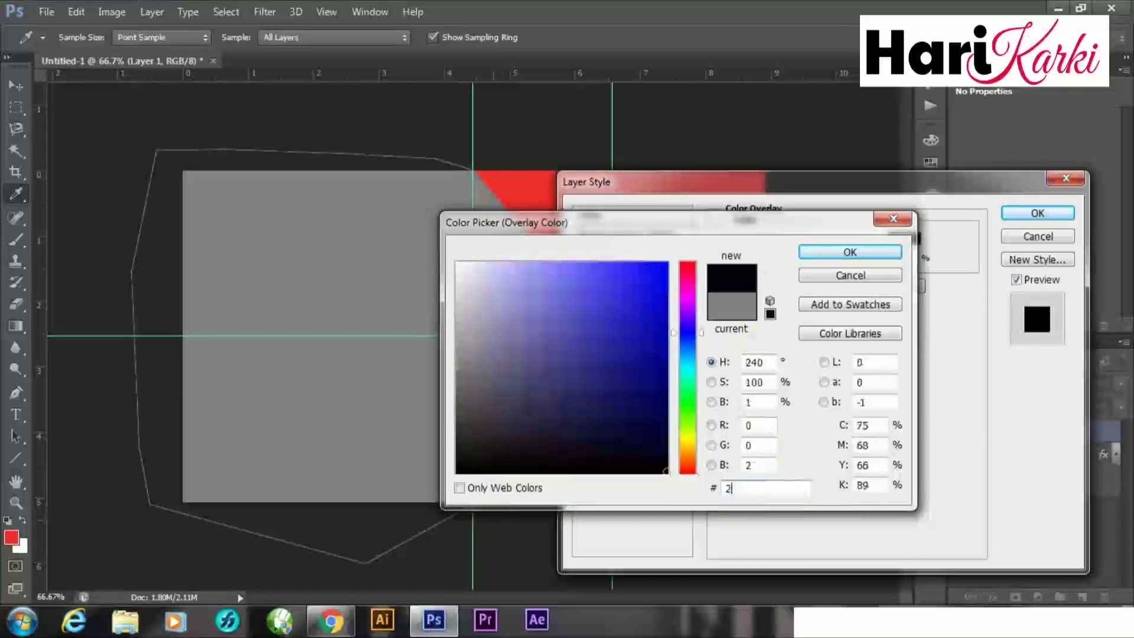
{"action": "type", "text": "22222"}
{"action": "key", "text": "Return"}
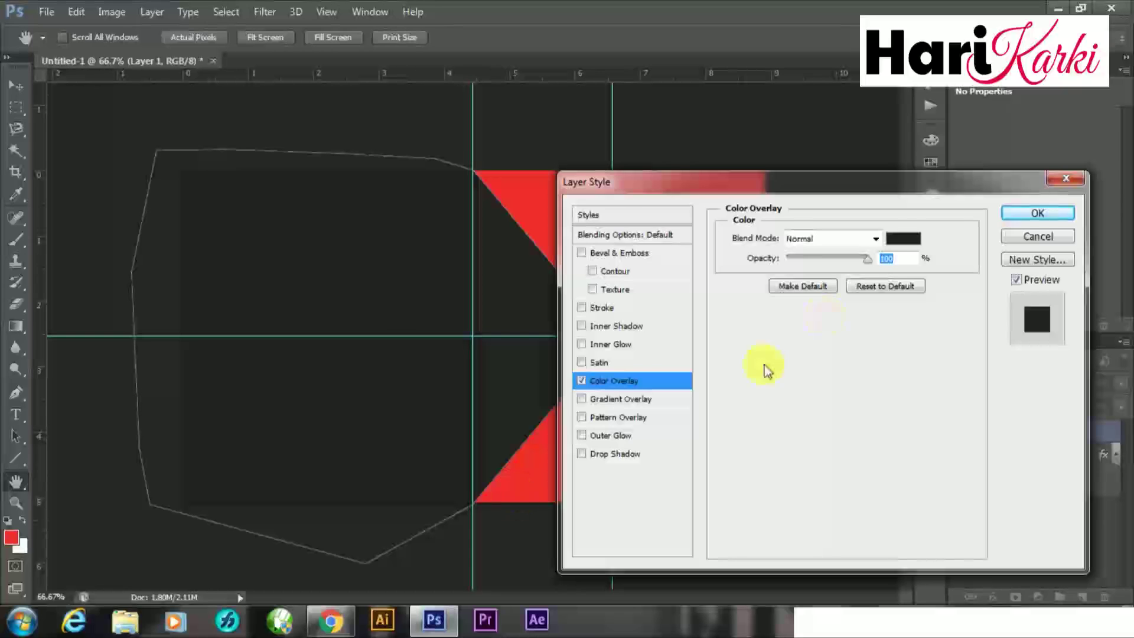
{"action": "left_click", "coordinate": [1068, 212]}
{"action": "key", "text": "w"}
{"action": "left_click", "coordinate": [1015, 562]}
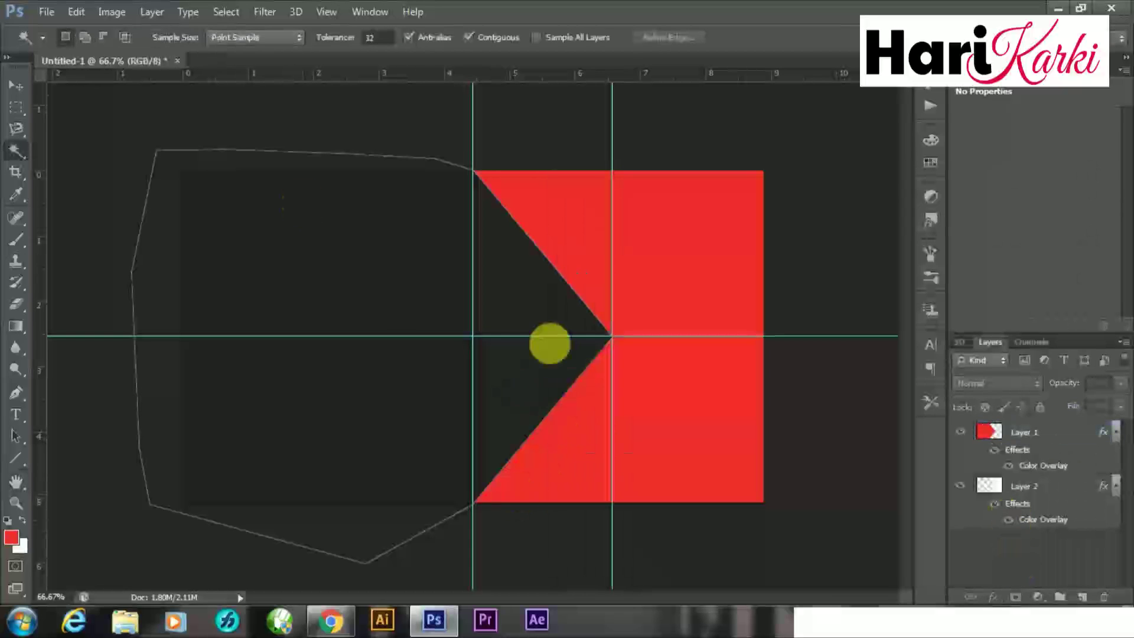
{"action": "left_click", "coordinate": [15, 83]}
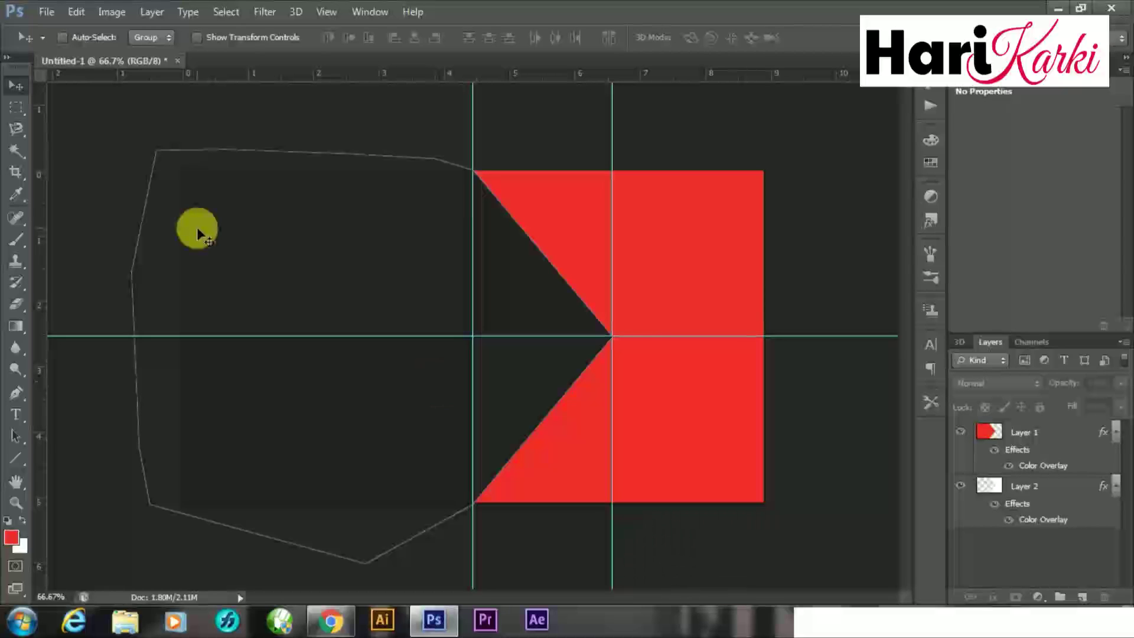
{"action": "left_click", "coordinate": [24, 462]}
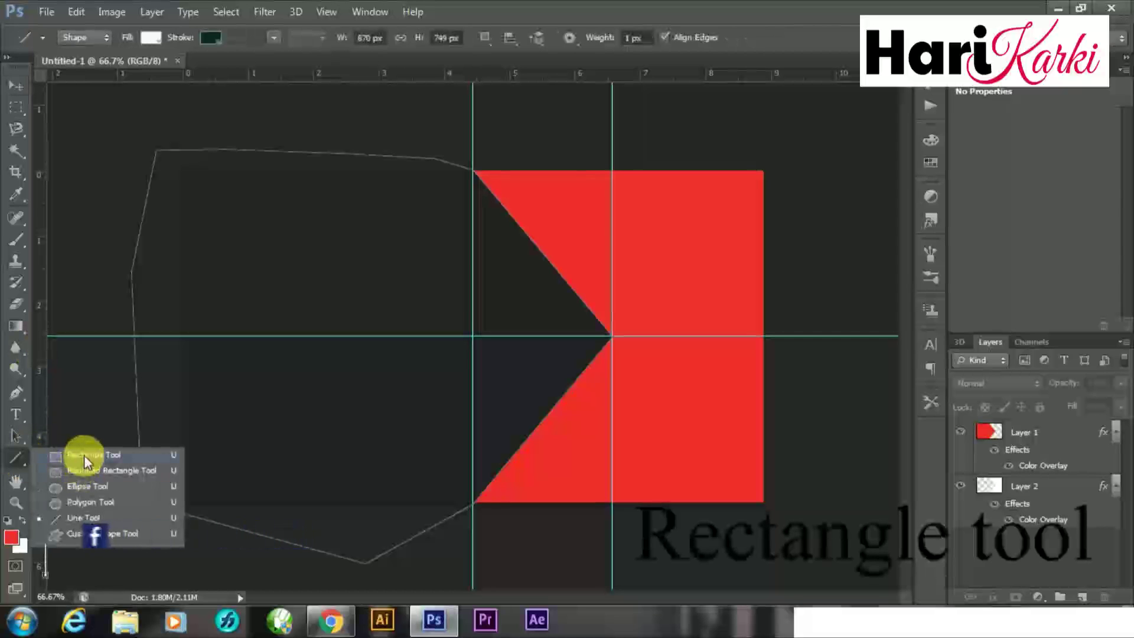
Draw a 561 × 70 px bar with no stroke and 292929 fill, stacked below Layer 1
{"action": "left_click", "coordinate": [84, 460]}
{"action": "mouse_move", "coordinate": [238, 309]}
{"action": "left_mouse_down"}
{"action": "mouse_move", "coordinate": [537, 360]}
{"action": "mouse_move", "coordinate": [546, 347]}
{"action": "left_mouse_up"}
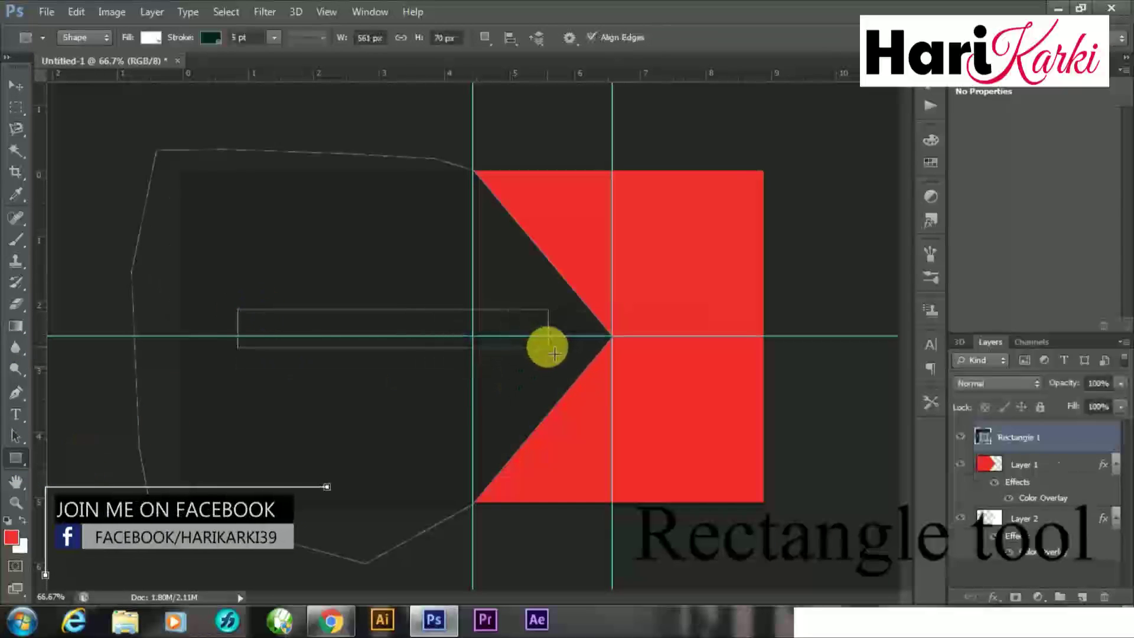
{"action": "left_click", "coordinate": [215, 44]}
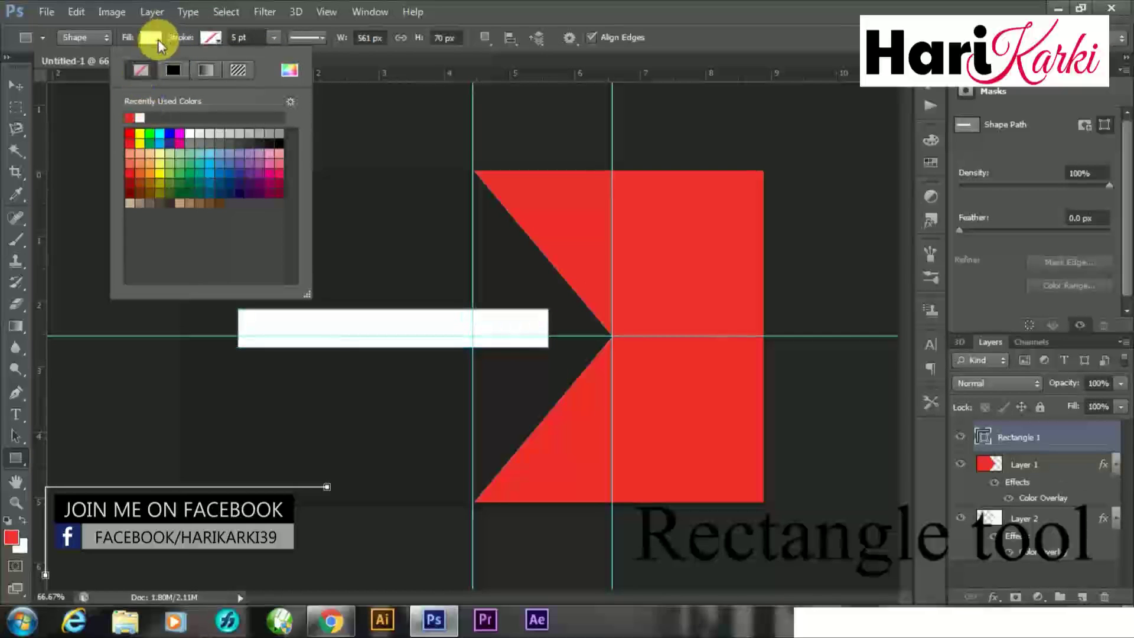
{"action": "left_click", "coordinate": [152, 37]}
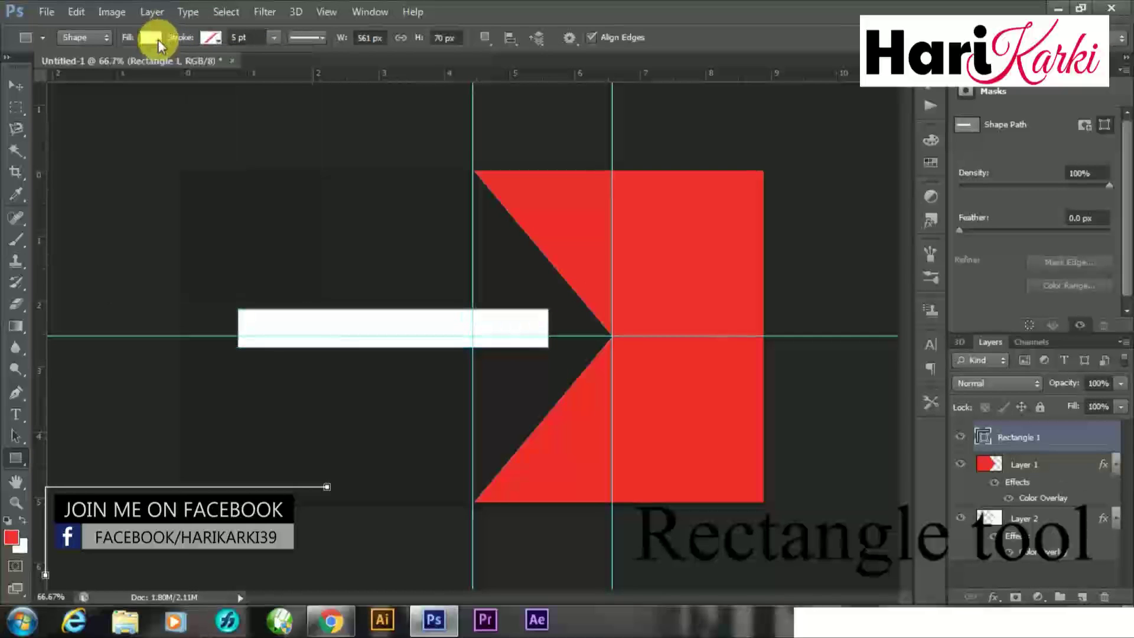
{"action": "double_click", "coordinate": [983, 437]}
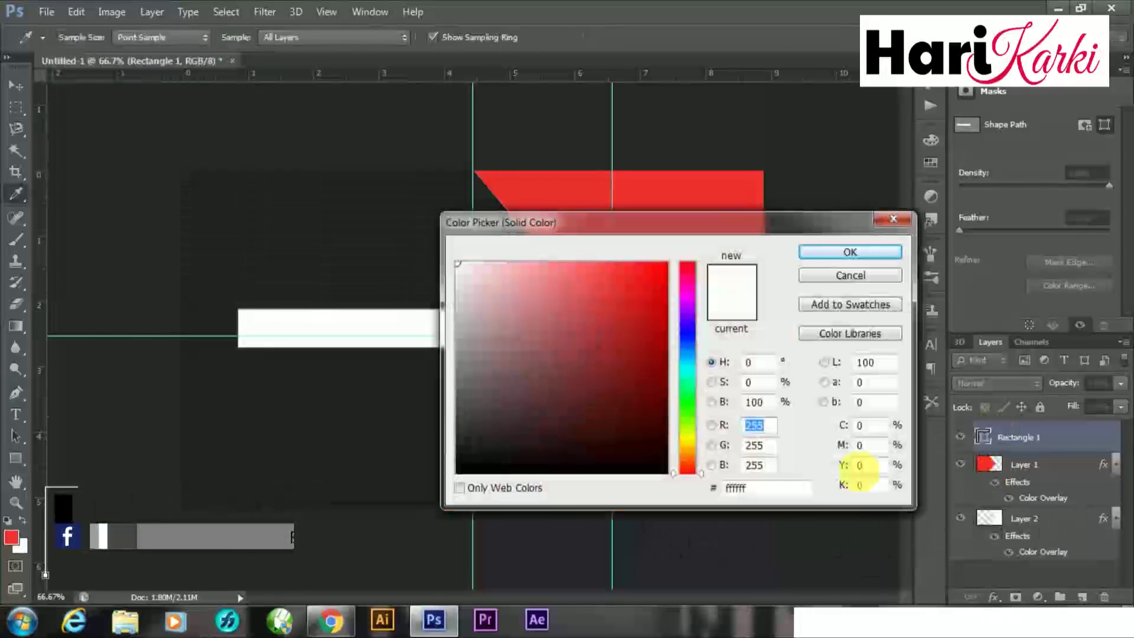
{"action": "type", "text": "292929"}
{"action": "key", "text": "Return"}
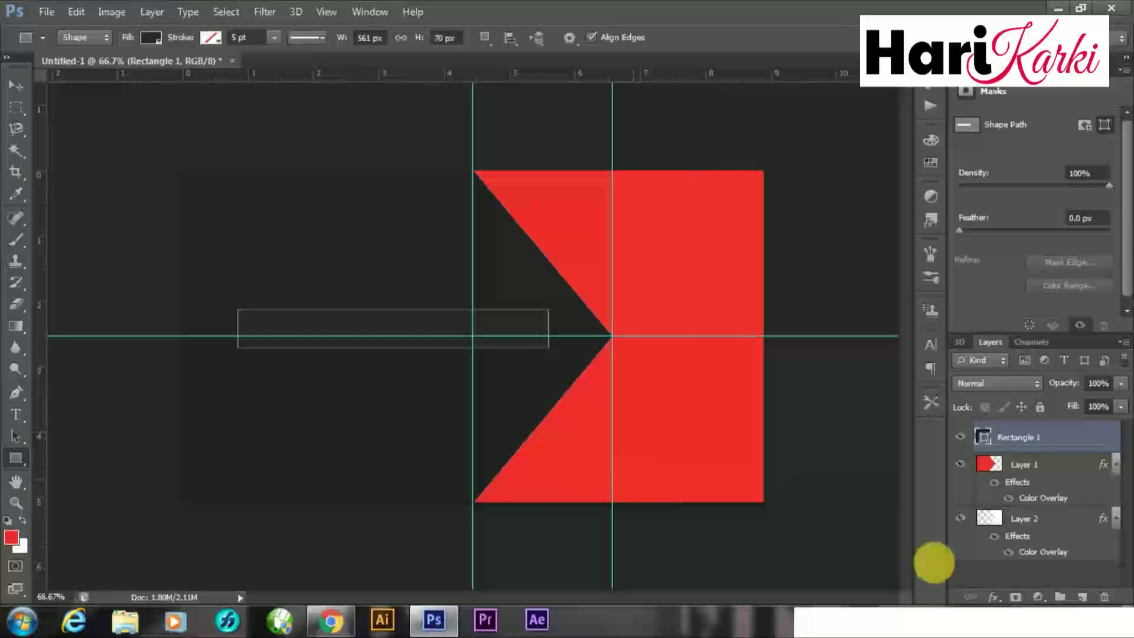
{"action": "left_click_drag", "start_coordinate": [1044, 452], "coordinate": [1035, 491]}
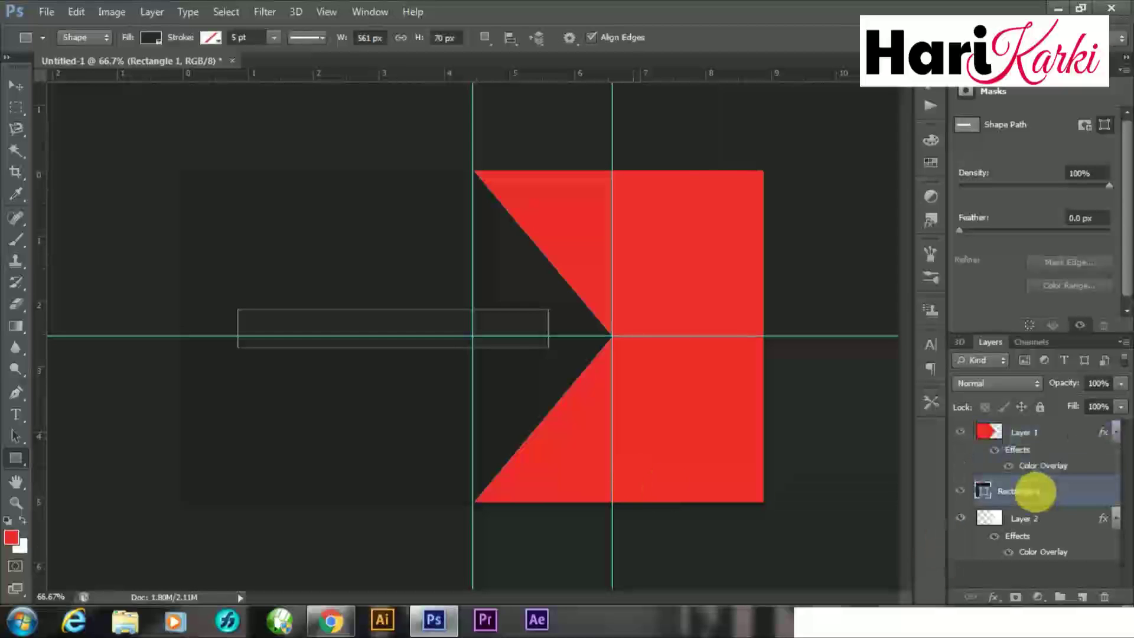
Shift the dark bar up and move Layer 2 above Rectangle 1
{"action": "left_click", "coordinate": [14, 88]}
{"action": "left_click_drag", "start_coordinate": [395, 338], "coordinate": [437, 296]}
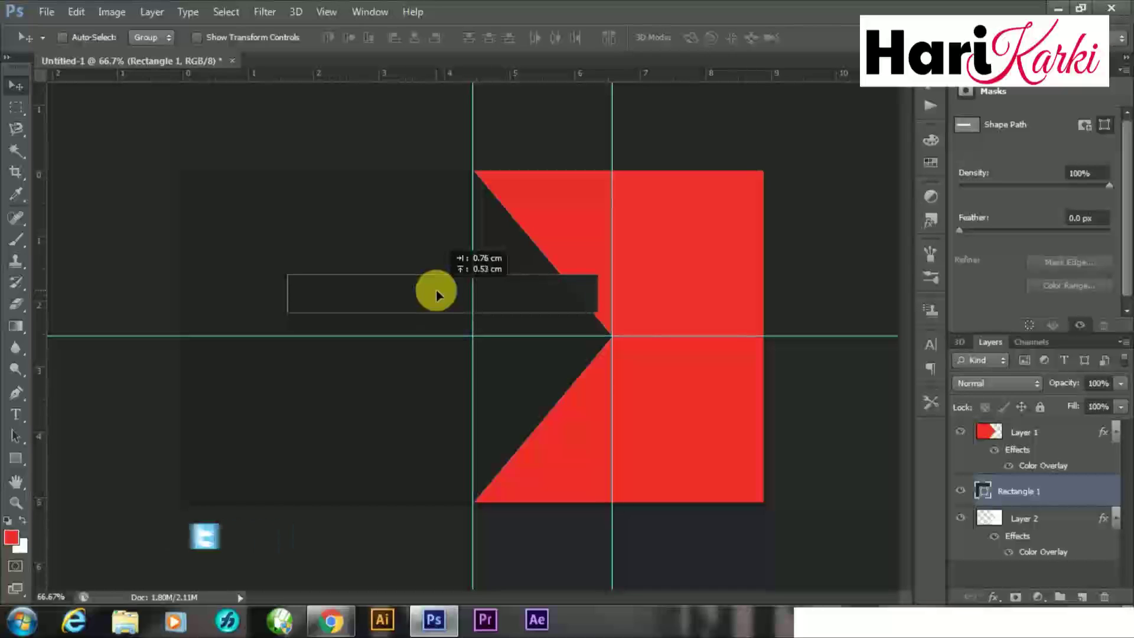
{"action": "left_click", "coordinate": [1098, 527]}
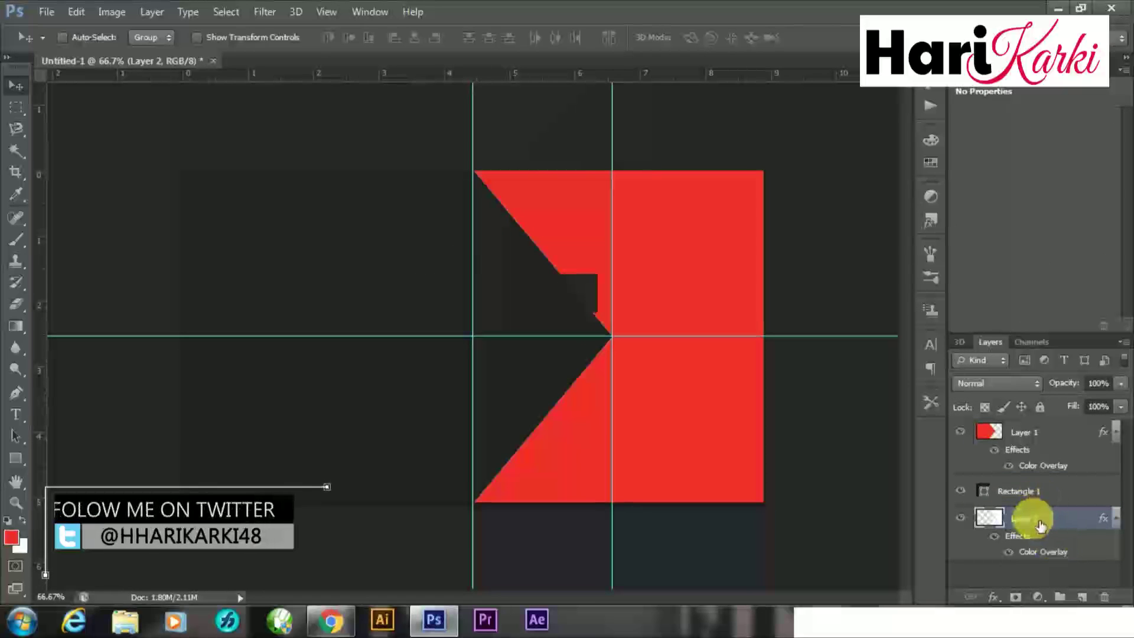
{"action": "left_click_drag", "start_coordinate": [1028, 520], "coordinate": [1034, 437]}
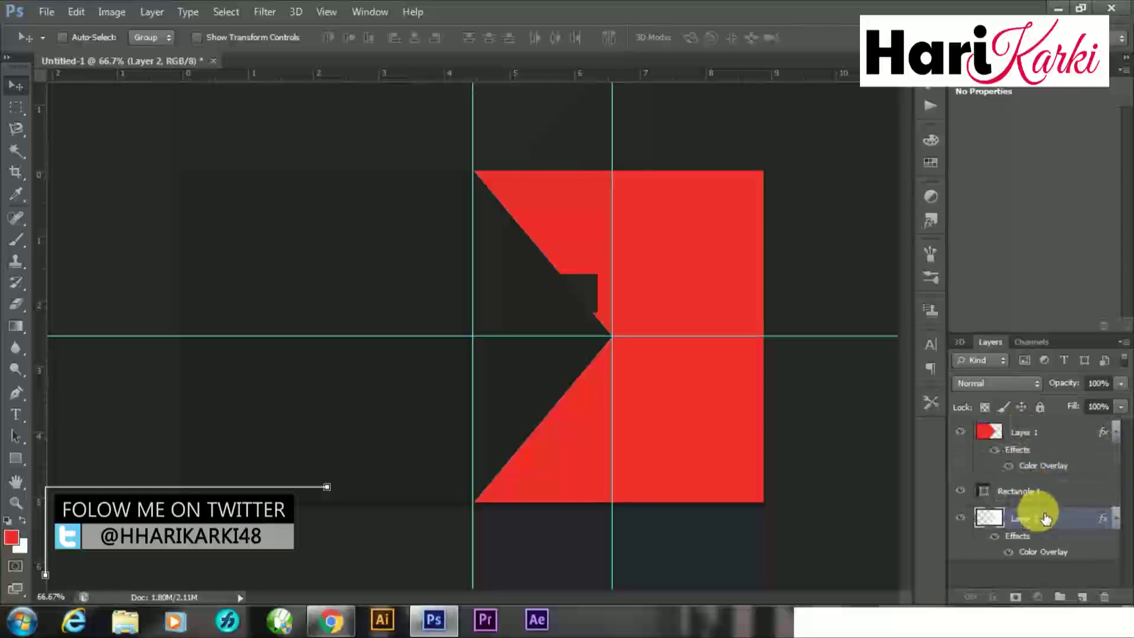
{"action": "left_click", "coordinate": [1035, 496]}
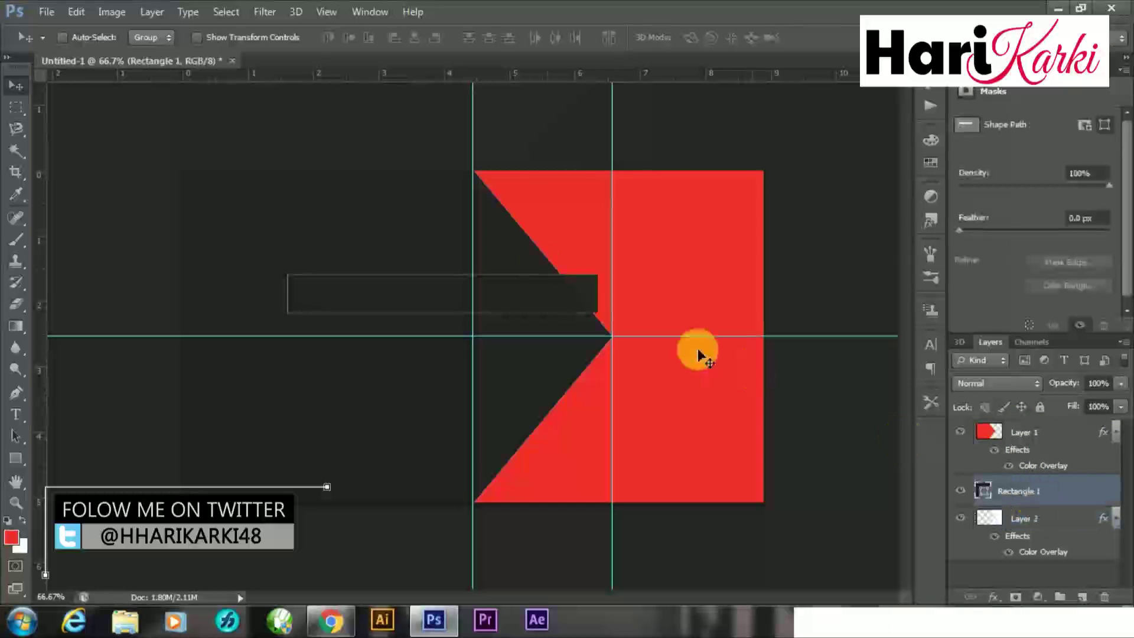
{"action": "mouse_move", "coordinate": [542, 285]}
{"action": "left_mouse_down"}
{"action": "mouse_move", "coordinate": [515, 284]}
{"action": "mouse_move", "coordinate": [523, 260]}
{"action": "left_mouse_up"}
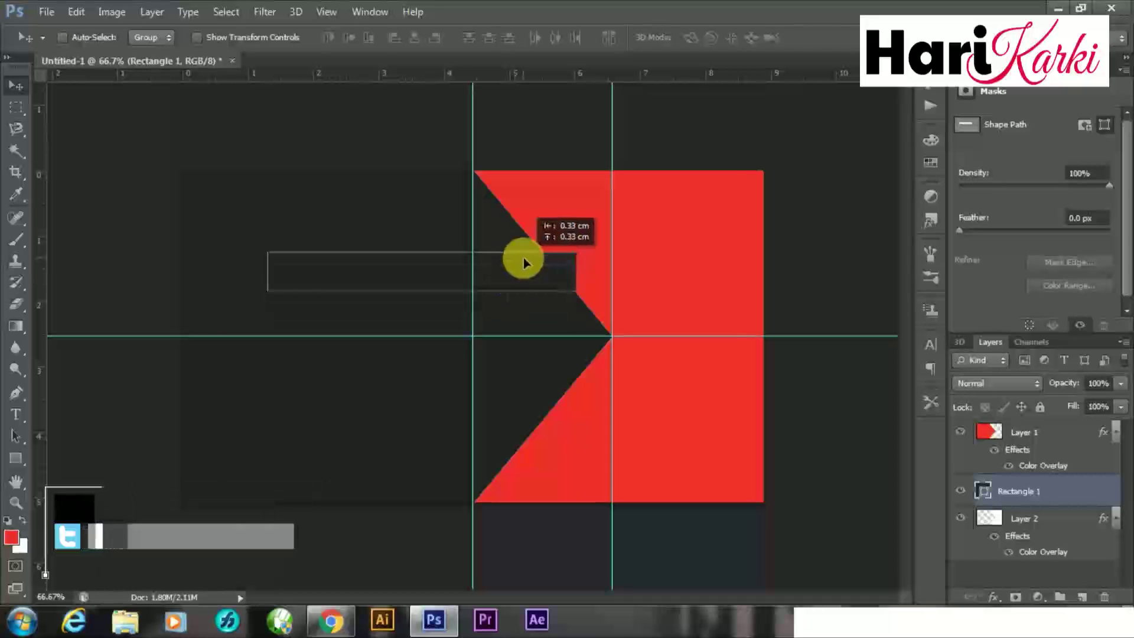
{"action": "left_click", "coordinate": [1034, 443]}
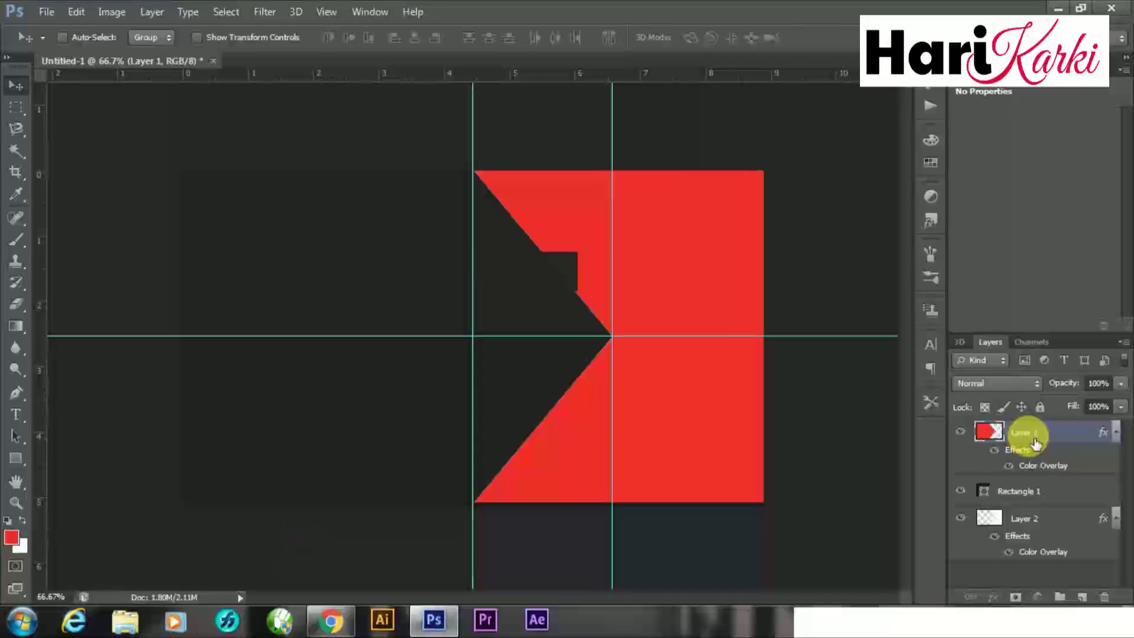
Order layers Layer 2, Rectangle 1, Layer 1 and set the bar's right end at the arrow tip
{"action": "double_click", "coordinate": [1025, 519]}
{"action": "left_click", "coordinate": [1081, 537]}
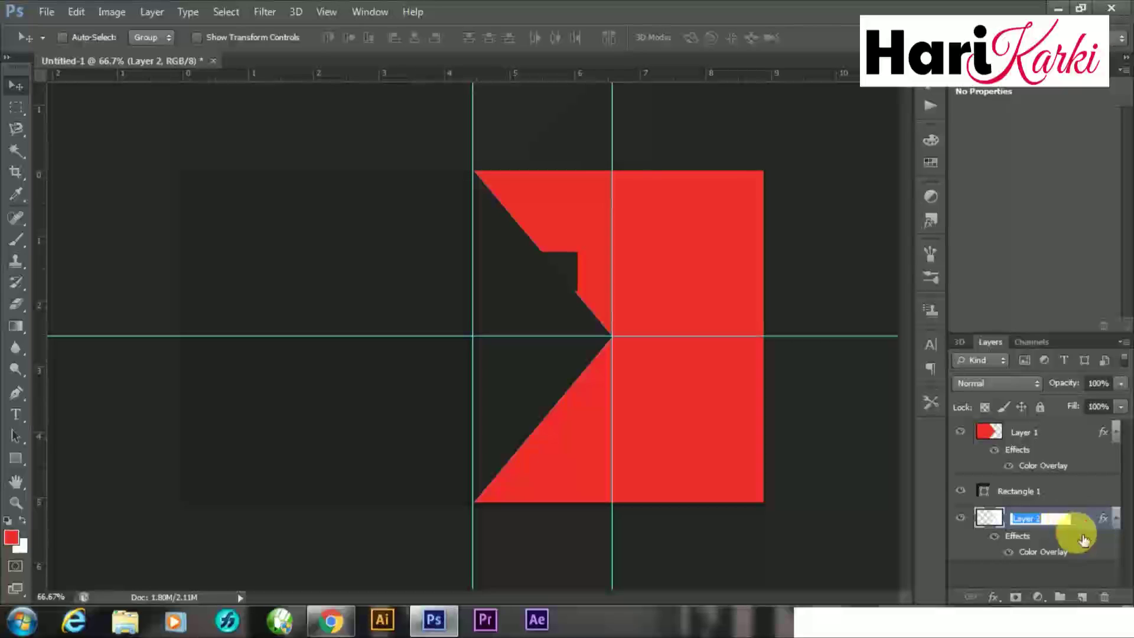
{"action": "left_click_drag", "start_coordinate": [1075, 529], "coordinate": [1050, 443]}
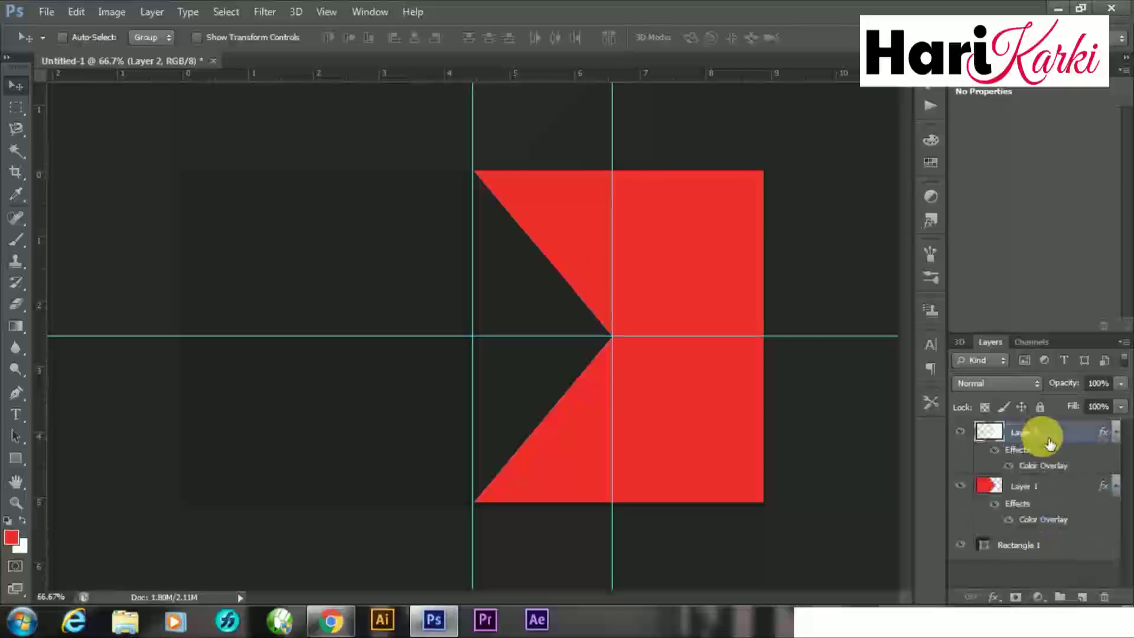
{"action": "left_click", "coordinate": [1048, 494]}
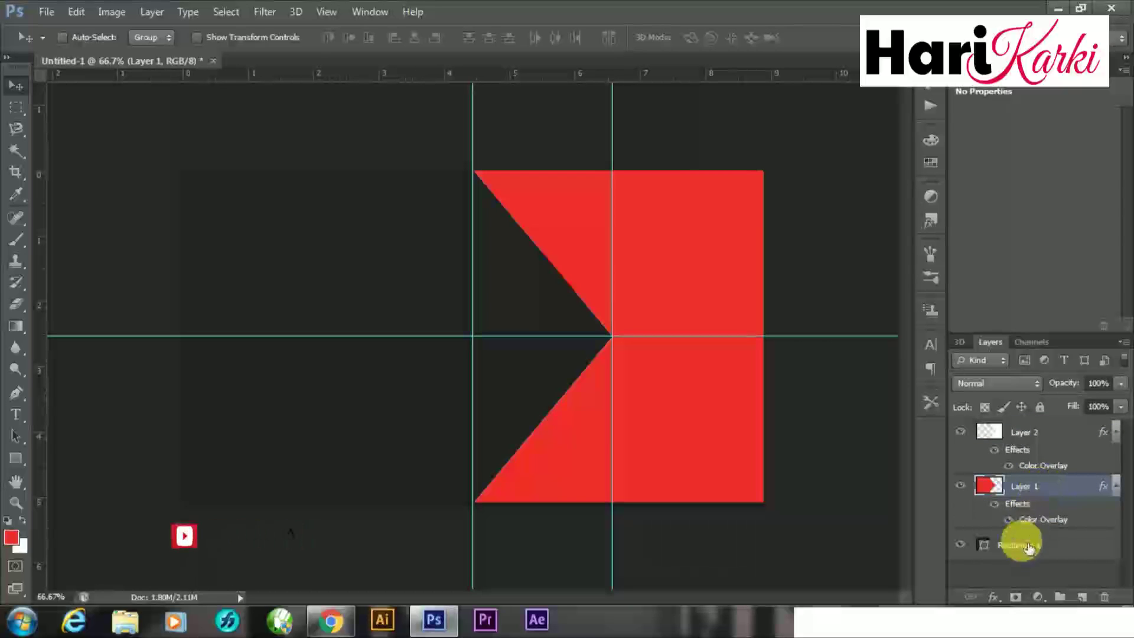
{"action": "left_click_drag", "start_coordinate": [1013, 539], "coordinate": [1020, 481]}
{"action": "mouse_move", "coordinate": [542, 291]}
{"action": "left_mouse_down"}
{"action": "mouse_move", "coordinate": [517, 257]}
{"action": "mouse_move", "coordinate": [582, 335]}
{"action": "left_mouse_up"}
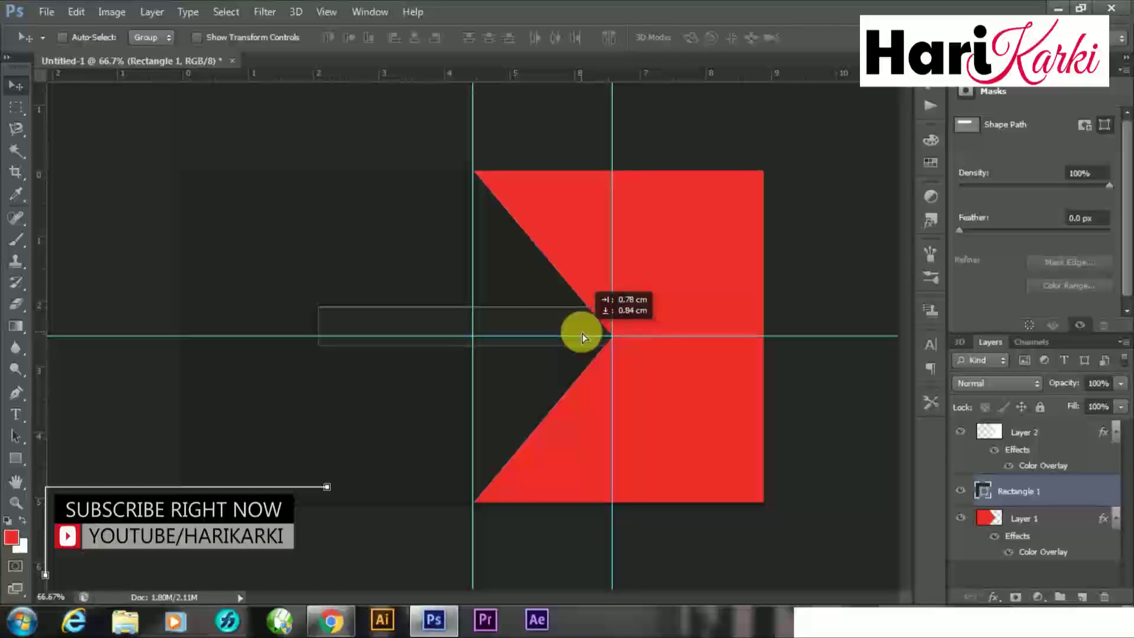
{"action": "left_click_drag", "start_coordinate": [582, 337], "coordinate": [584, 325]}
Free-transform the dark bar slightly taller and stretch it left to 6.82 cm
{"action": "key", "text": "ctrl+t"}
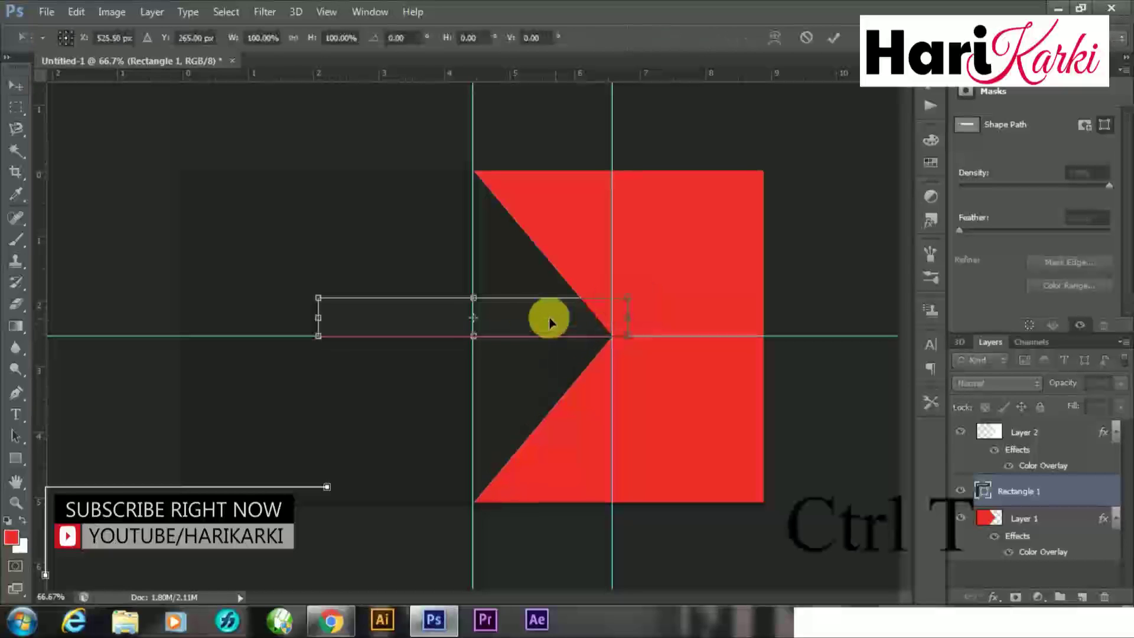
{"action": "left_click_drag", "start_coordinate": [474, 298], "coordinate": [486, 290]}
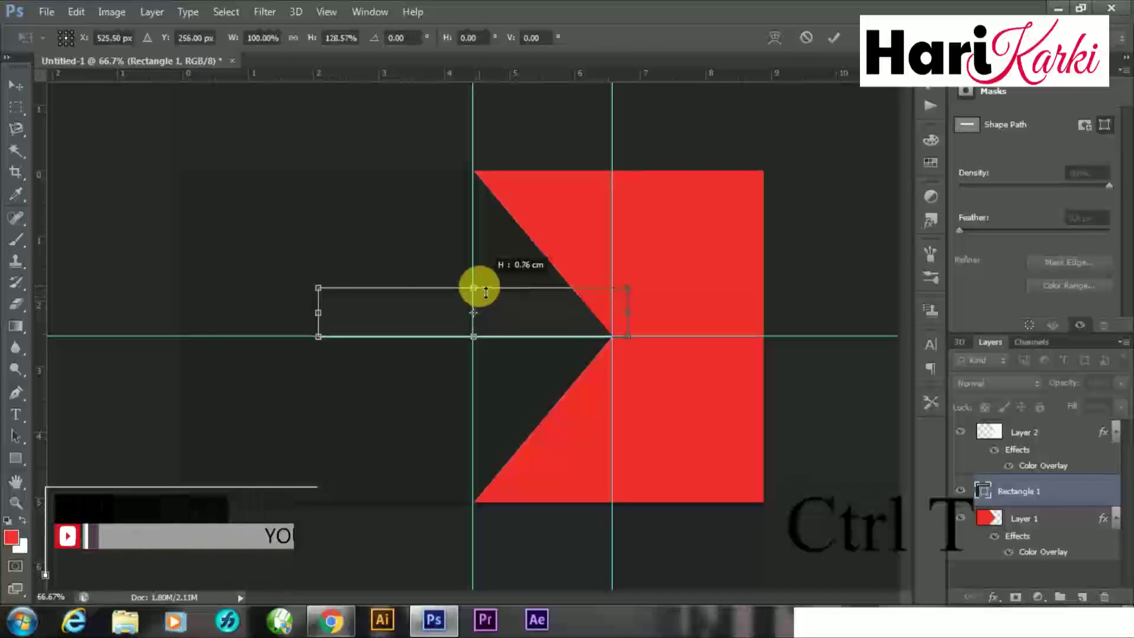
{"action": "mouse_move", "coordinate": [320, 312]}
{"action": "left_mouse_down"}
{"action": "mouse_move", "coordinate": [266, 322]}
{"action": "mouse_move", "coordinate": [190, 313]}
{"action": "mouse_move", "coordinate": [175, 324]}
{"action": "left_mouse_up"}
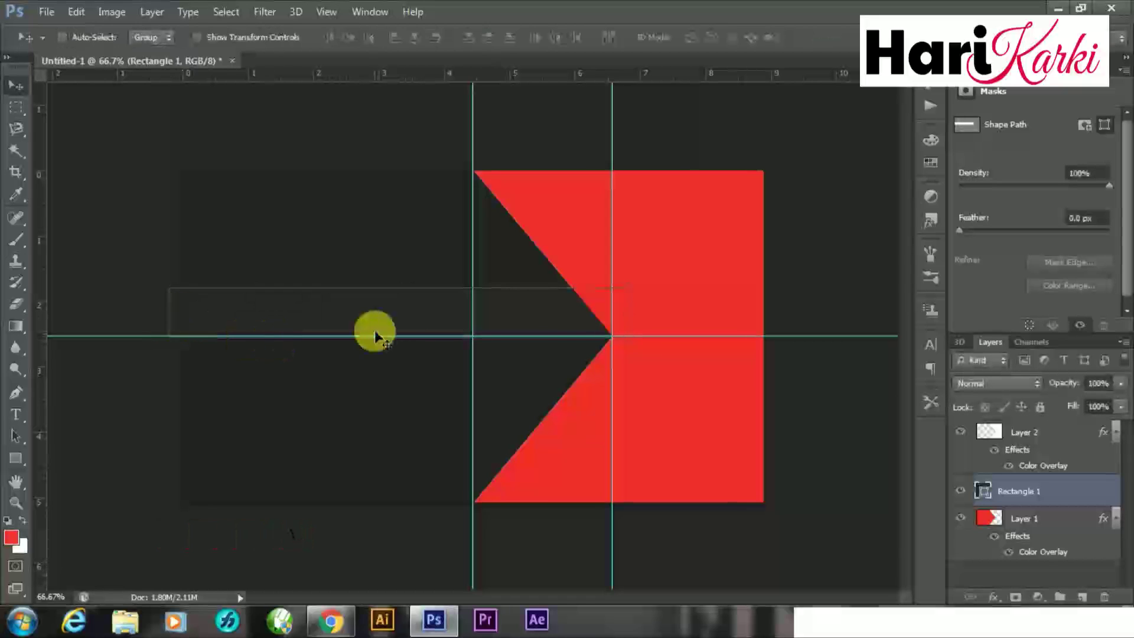
Duplicate the bar twice, nudging each copy down, and hide the guides
{"action": "key", "text": "ctrl+j"}
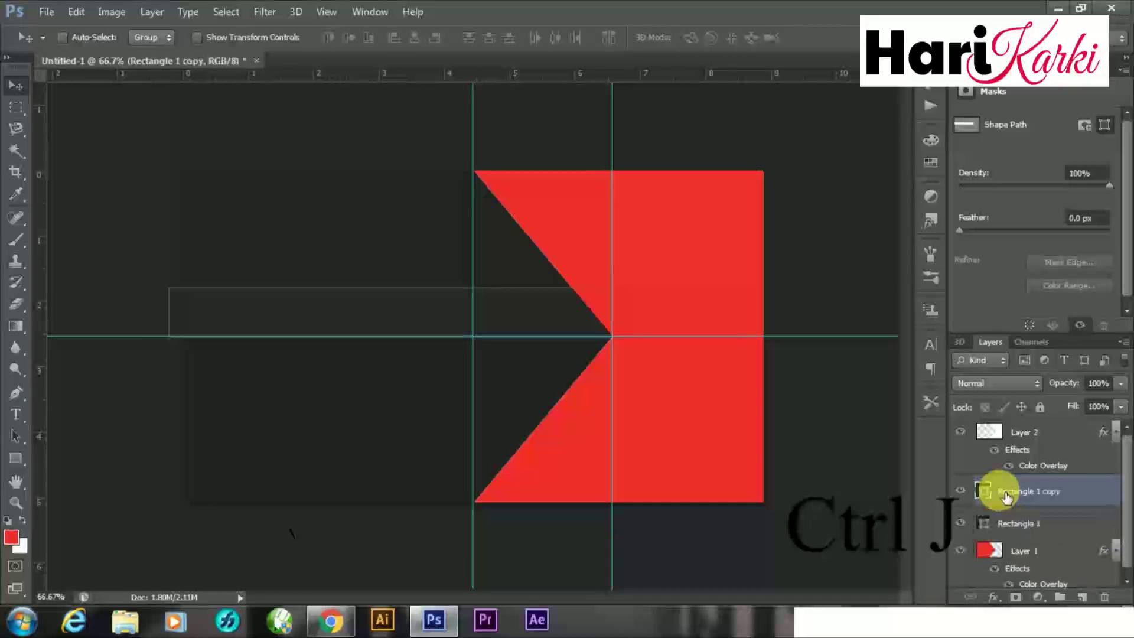
{"action": "key", "text": "Down"}
{"action": "key", "text": "Down"}
{"action": "key", "text": "Down"}
{"action": "key", "text": "Down"}
{"action": "key", "text": "Down"}
{"action": "key", "text": "Down"}
{"action": "key", "text": "Down"}
{"action": "key", "text": "Down"}
{"action": "key", "text": "Down"}
{"action": "key", "text": "Down"}
{"action": "key", "text": "Down"}
{"action": "key", "text": "Down"}
{"action": "key", "text": "Down"}
{"action": "key", "text": "Down"}
{"action": "key", "text": "Down"}
{"action": "key", "text": "Down"}
{"action": "key", "text": "Down"}
{"action": "key", "text": "Down"}
{"action": "key", "text": "Down"}
{"action": "key", "text": "Down"}
{"action": "key", "text": "Down"}
{"action": "key", "text": "Down"}
{"action": "key", "text": "Down"}
{"action": "key", "text": "Down"}
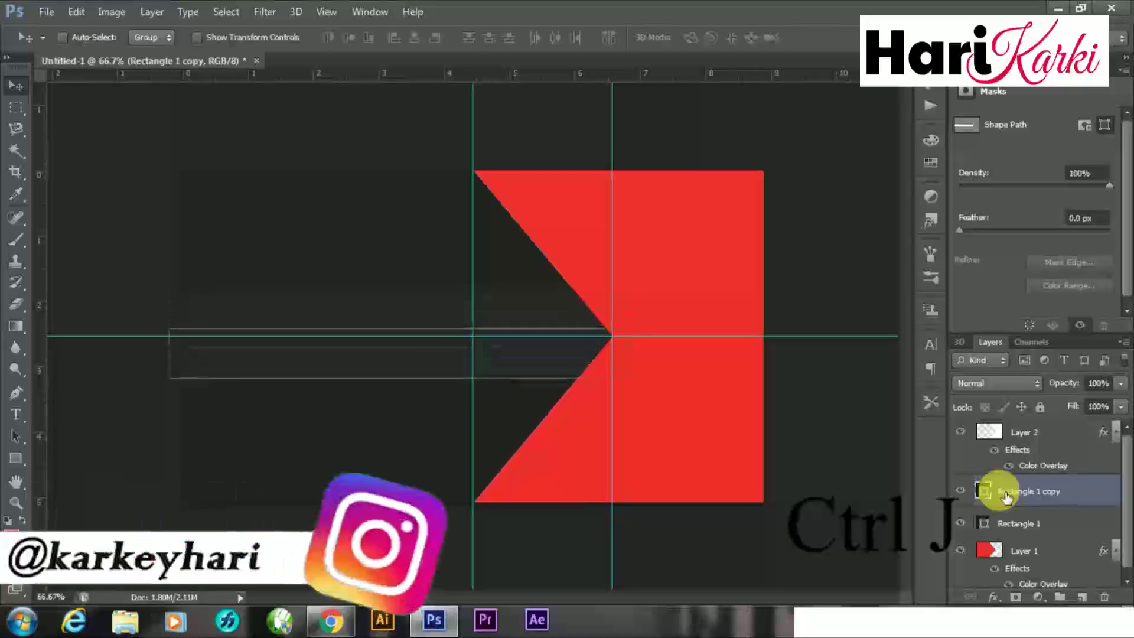
{"action": "key", "text": "Down"}
{"action": "key", "text": "Down"}
{"action": "key", "text": "Down"}
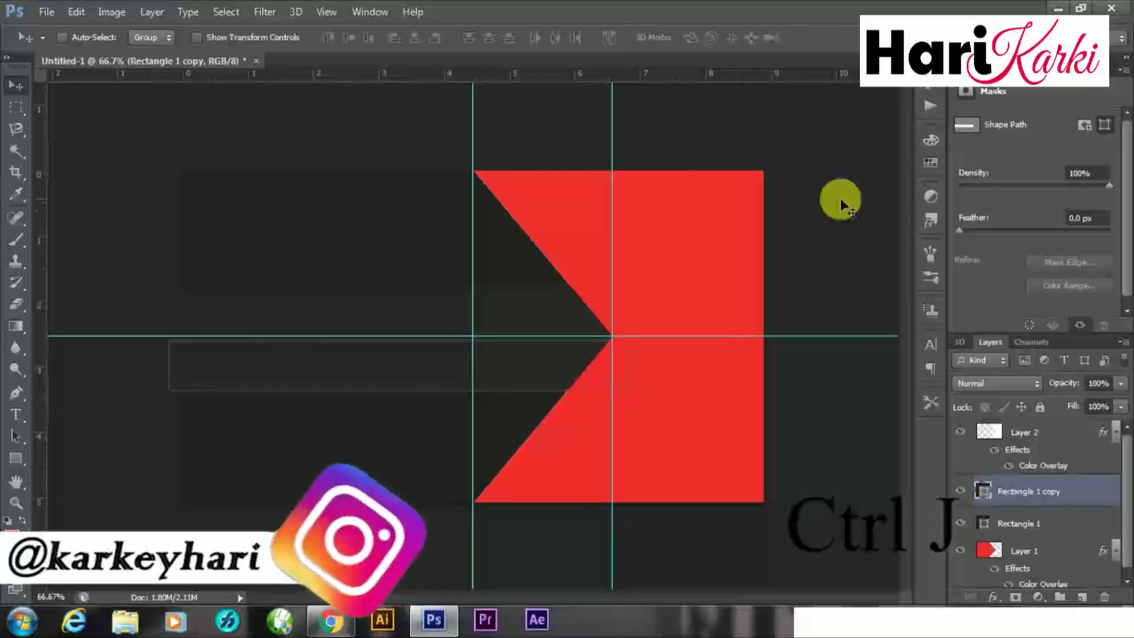
{"action": "key", "text": "ctrl+semicolon"}
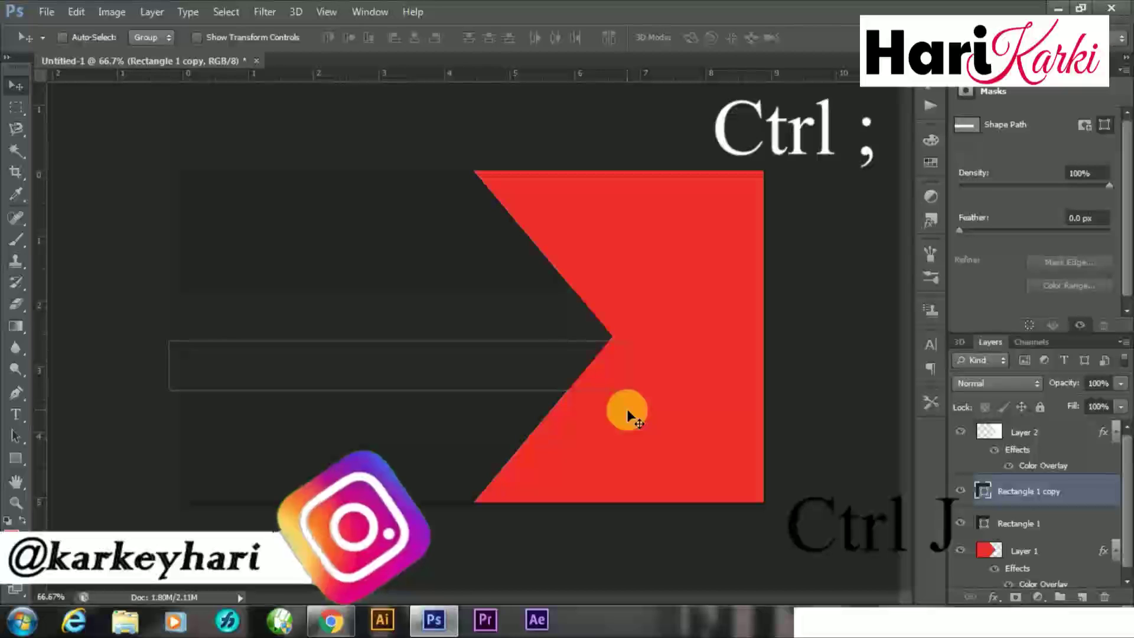
{"action": "key", "text": "Down"}
{"action": "key", "text": "Down"}
{"action": "key", "text": "Down"}
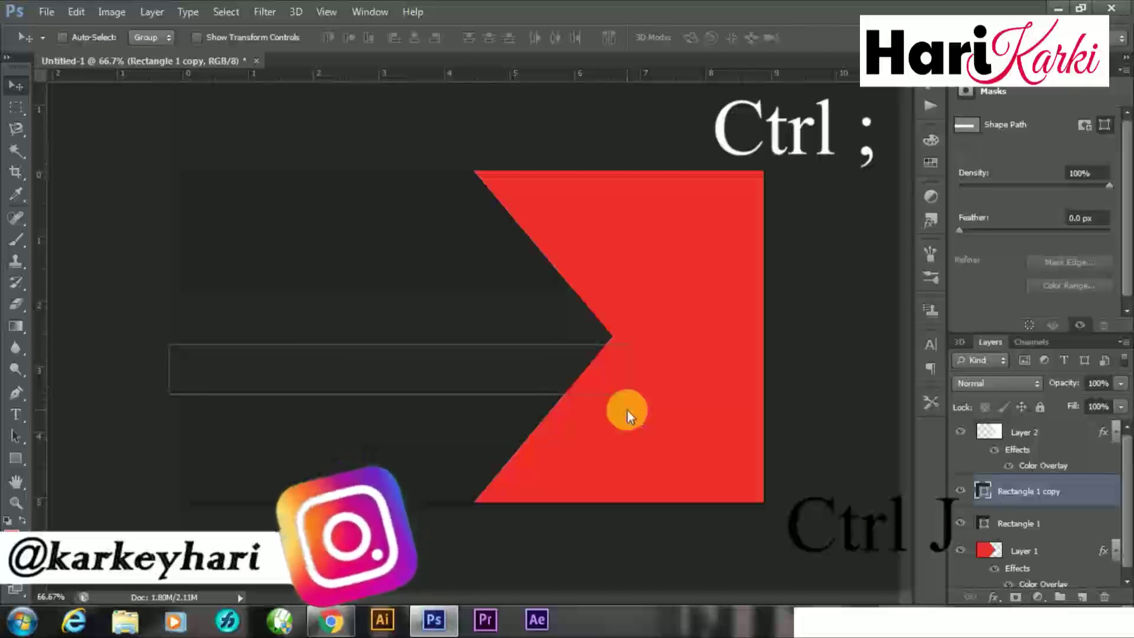
{"action": "key", "text": "ctrl+j"}
{"action": "key", "text": "Down"}
{"action": "key", "text": "Down"}
{"action": "key", "text": "Down"}
{"action": "key", "text": "Down"}
{"action": "key", "text": "Down"}
{"action": "key", "text": "Down"}
{"action": "key", "text": "Down"}
{"action": "key", "text": "Down"}
{"action": "key", "text": "Down"}
{"action": "key", "text": "Down"}
{"action": "key", "text": "Down"}
{"action": "key", "text": "Down"}
{"action": "key", "text": "Down"}
{"action": "key", "text": "Down"}
{"action": "key", "text": "Down"}
{"action": "key", "text": "Down"}
{"action": "key", "text": "Down"}
{"action": "key", "text": "Down"}
{"action": "key", "text": "Down"}
{"action": "key", "text": "Down"}
{"action": "key", "text": "Down"}
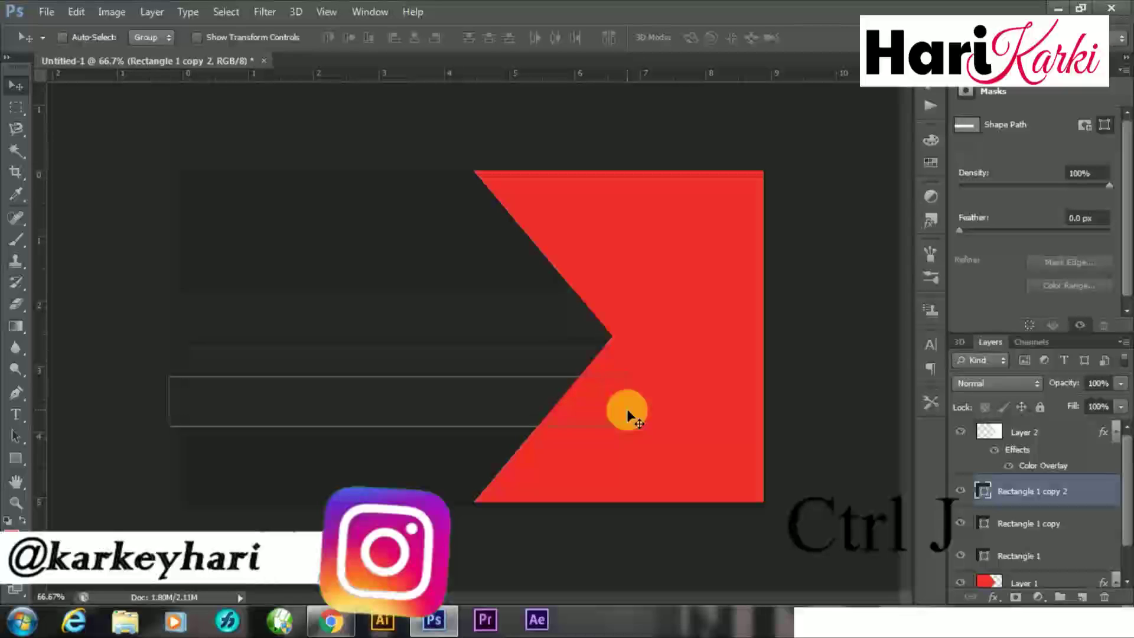
{"action": "key", "text": "Down"}
{"action": "key", "text": "Down"}
{"action": "key", "text": "Down"}
{"action": "key", "text": "Down"}
{"action": "key", "text": "Down"}
{"action": "key", "text": "Down"}
{"action": "key", "text": "Down"}
{"action": "key", "text": "Down"}
{"action": "key", "text": "Down"}
{"action": "key", "text": "Down"}
{"action": "key", "text": "Down"}
{"action": "key", "text": "Down"}
{"action": "key", "text": "Down"}
{"action": "key", "text": "Down"}
{"action": "key", "text": "Down"}
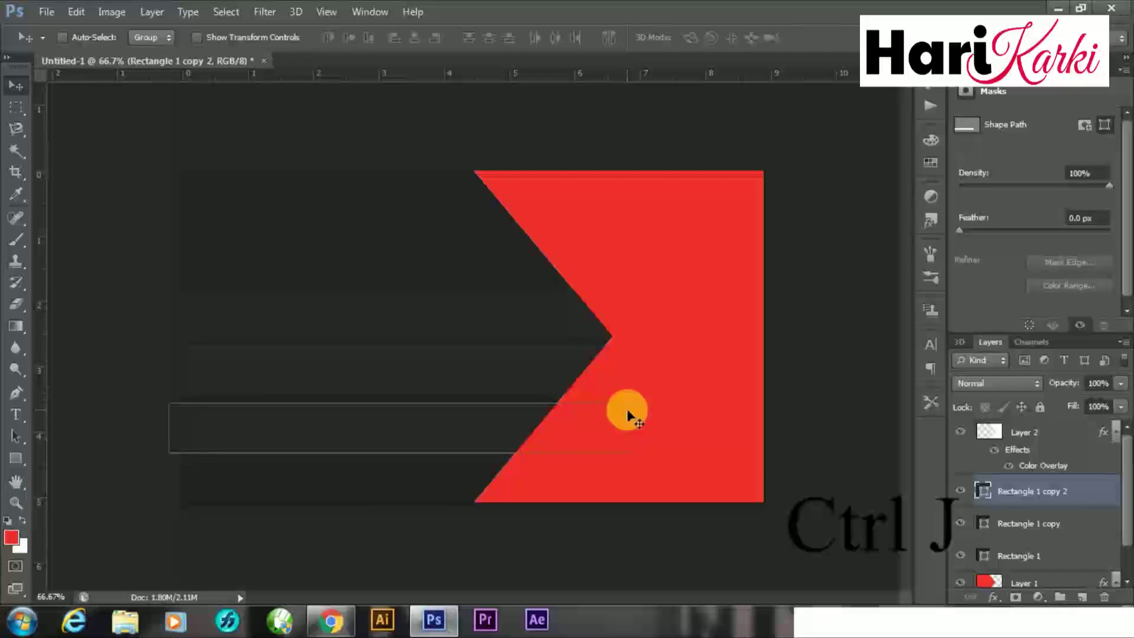
{"action": "scroll", "coordinate": [1125, 531], "scroll_direction": "down", "scroll_amount": 2}
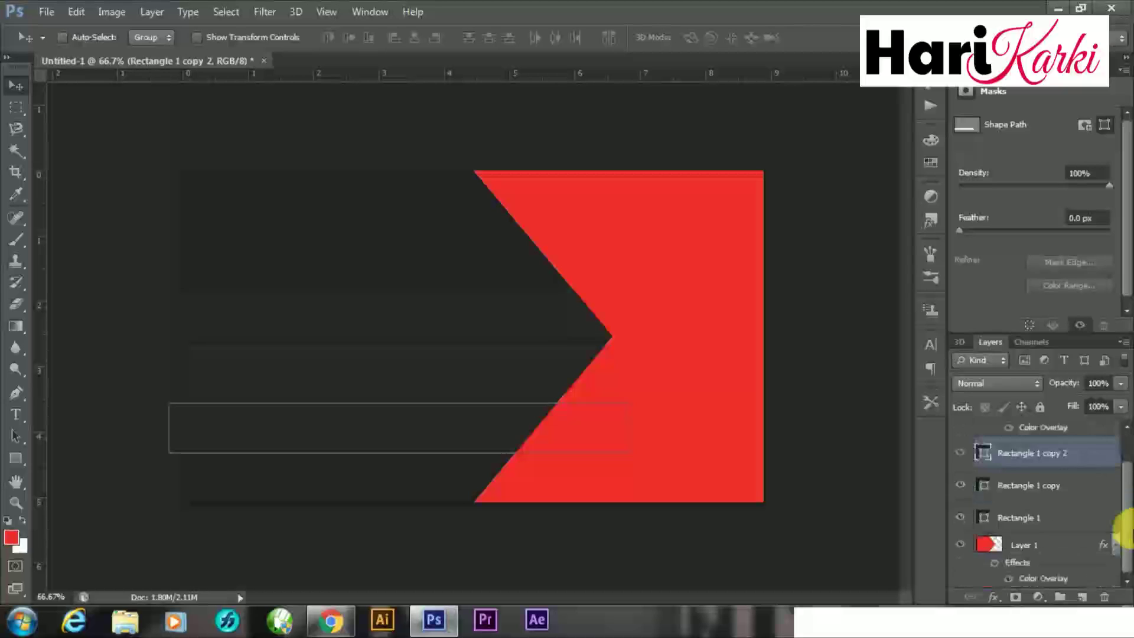
{"action": "left_click", "coordinate": [1087, 554]}
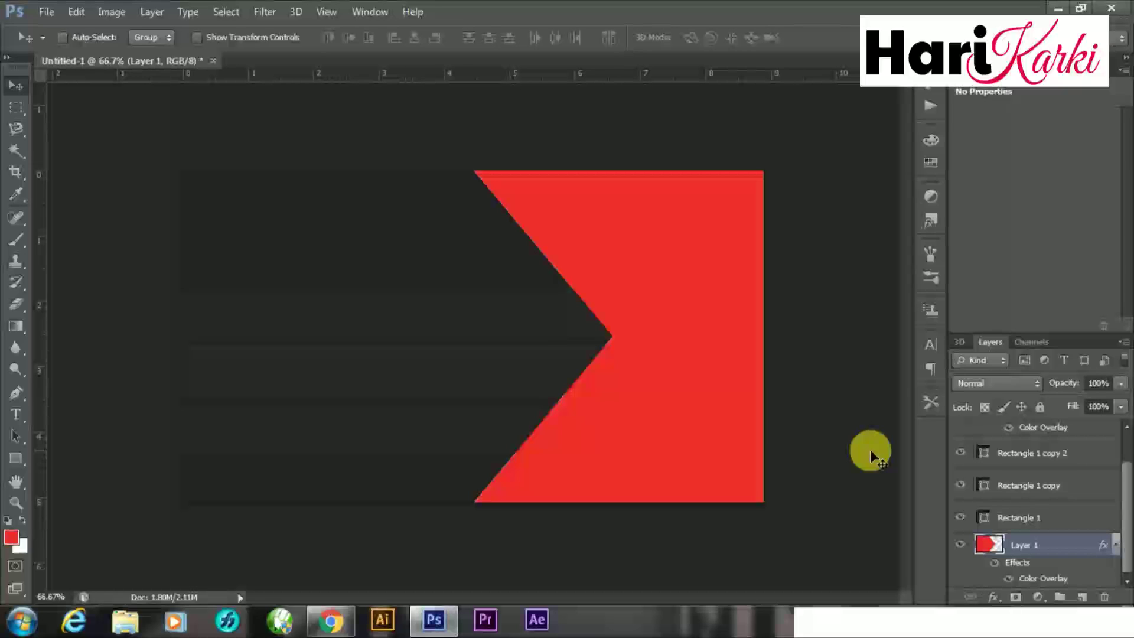
{"action": "scroll", "coordinate": [1093, 519], "scroll_direction": "up", "scroll_amount": 2}
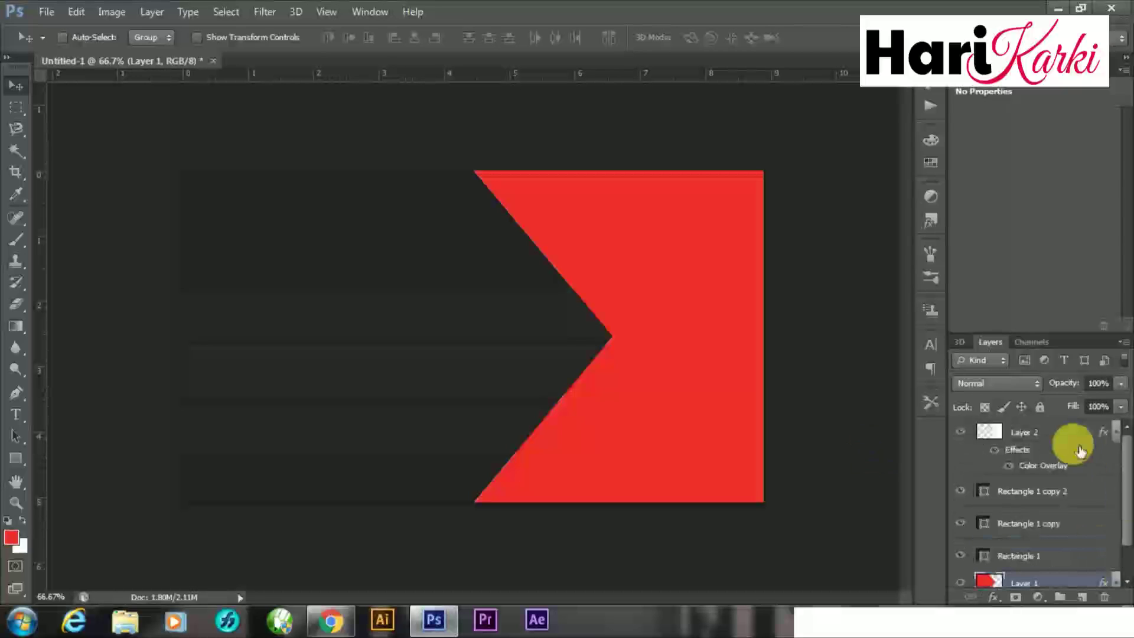
Free-transform the red panel on Layer 2 slightly wider to the left
{"action": "left_click", "coordinate": [1057, 437]}
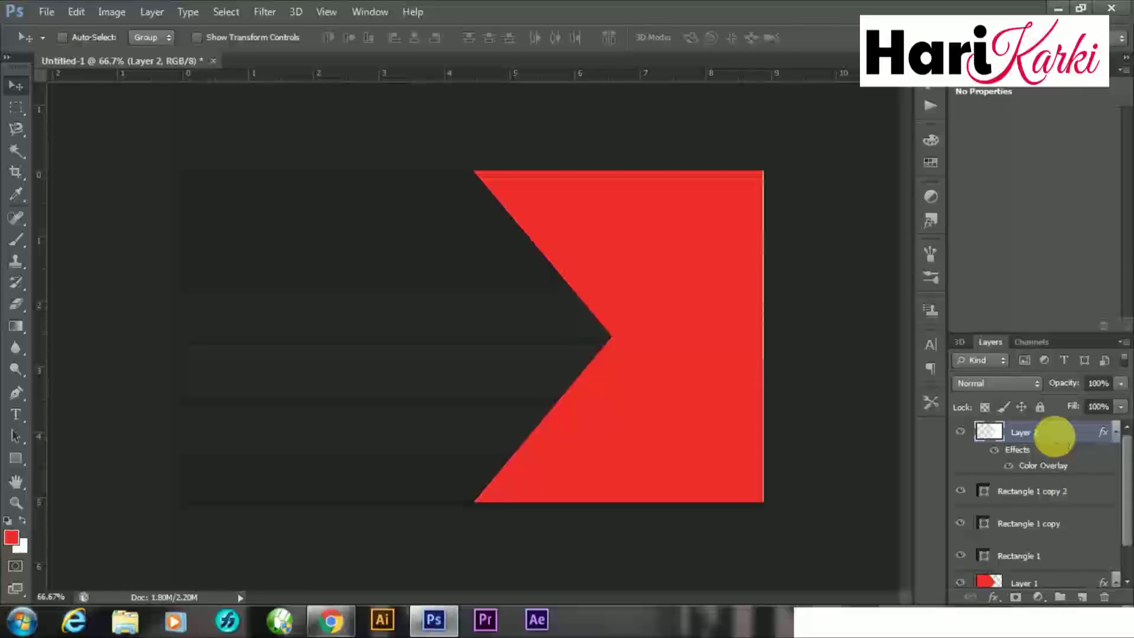
{"action": "key", "text": "ctrl+t"}
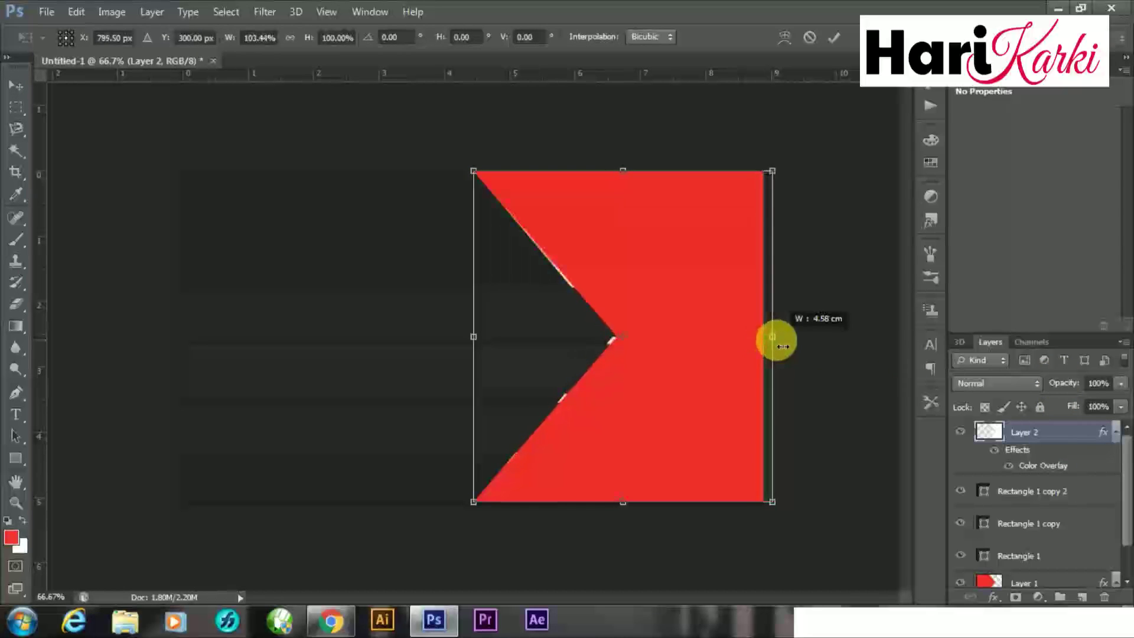
{"action": "key", "text": "Return"}
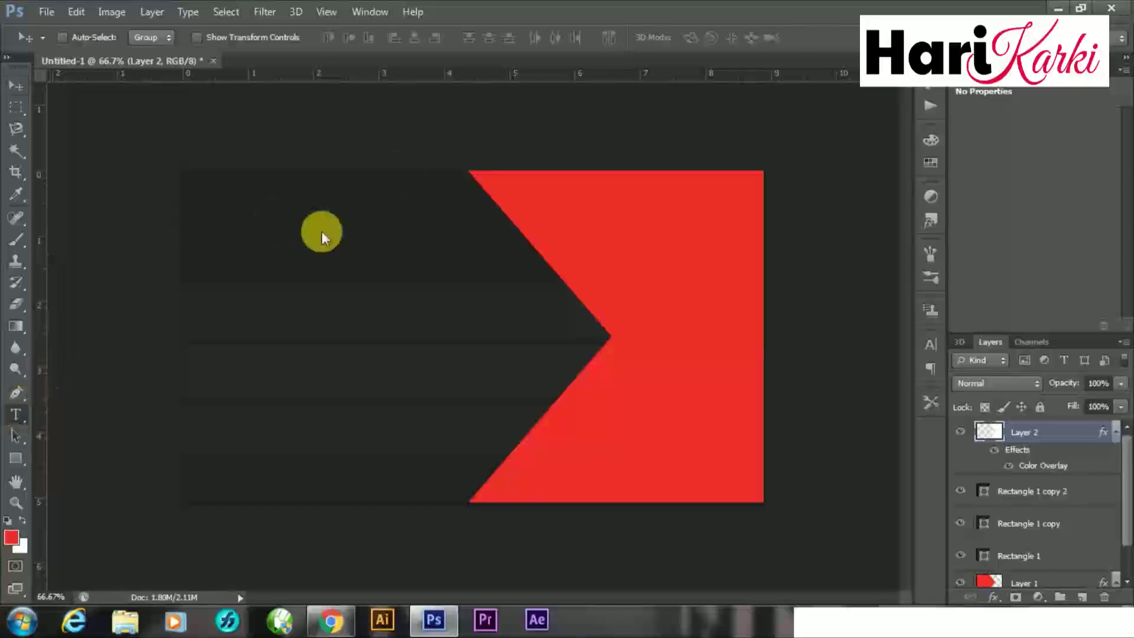
Type the cardholder's name at the top left and colour it white
{"action": "left_click", "coordinate": [334, 244]}
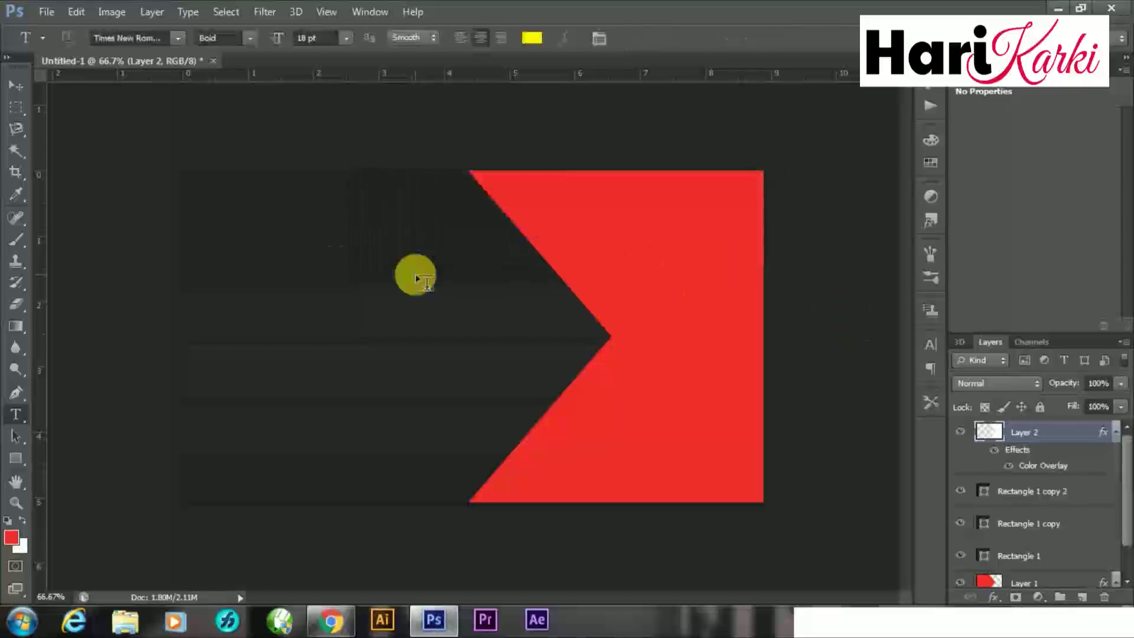
{"action": "left_click", "coordinate": [329, 225]}
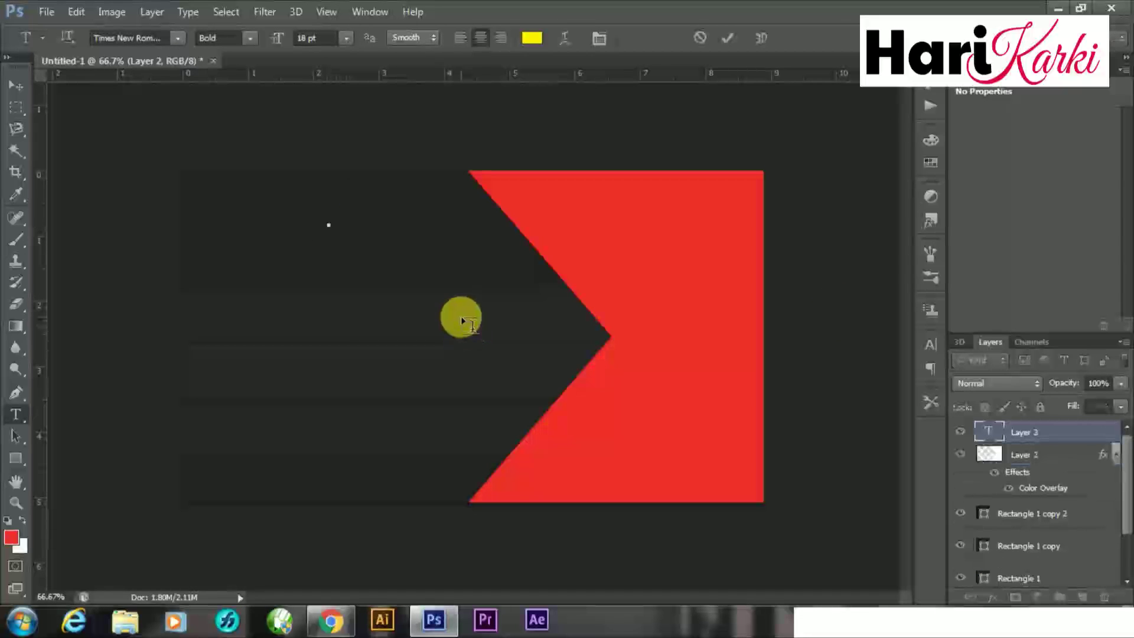
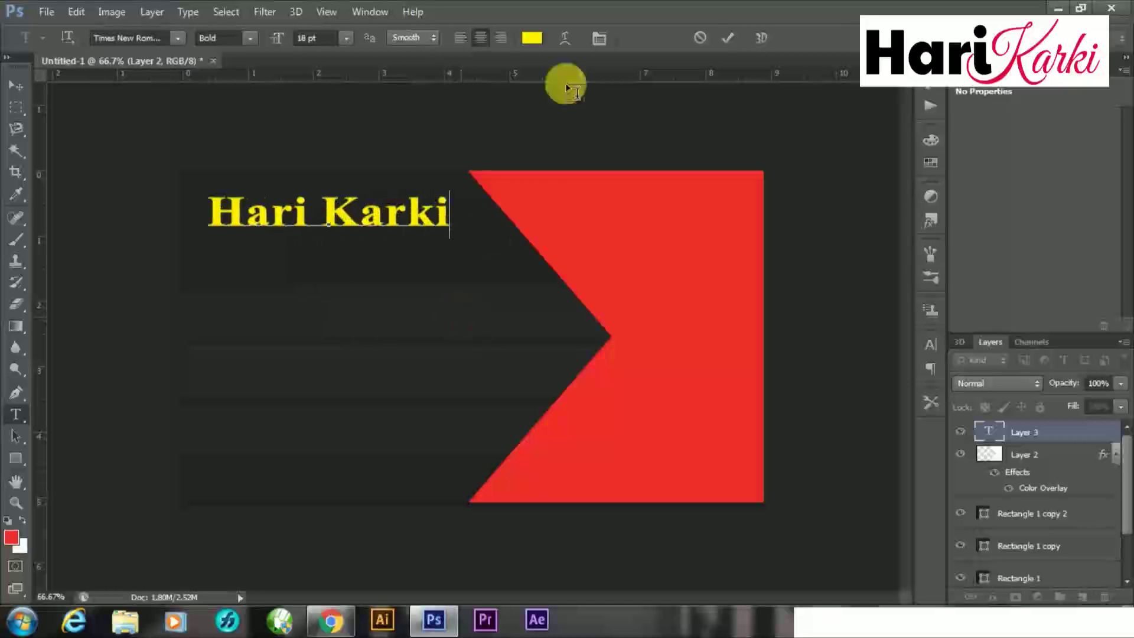
{"action": "left_click_drag", "start_coordinate": [211, 198], "coordinate": [453, 223]}
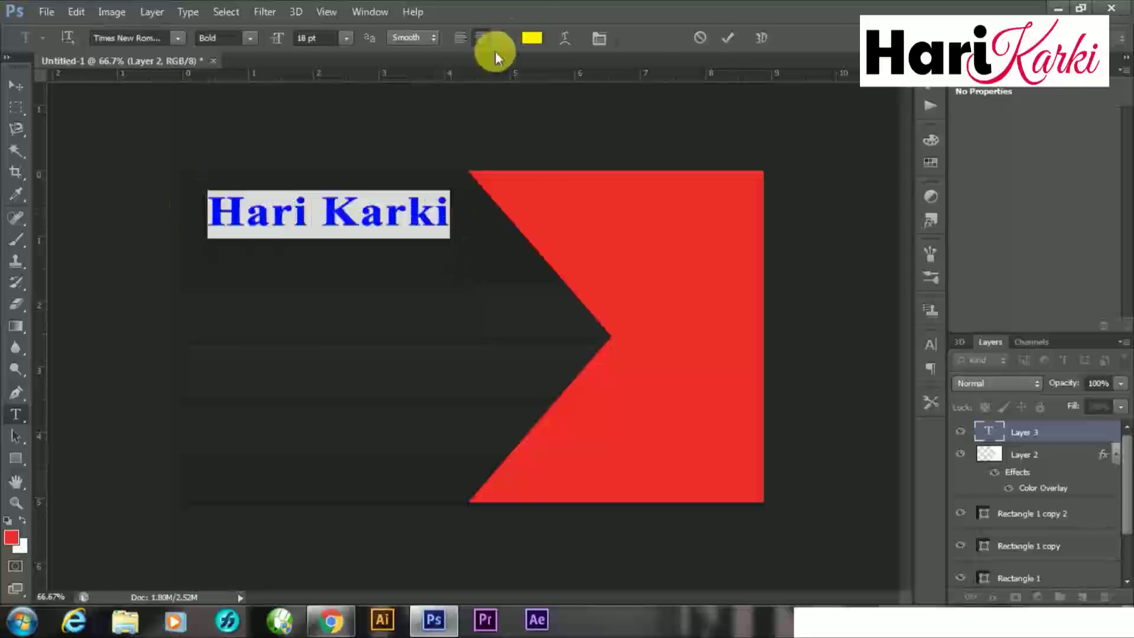
{"action": "left_click", "coordinate": [531, 38]}
{"action": "left_click_drag", "start_coordinate": [646, 283], "coordinate": [400, 232]}
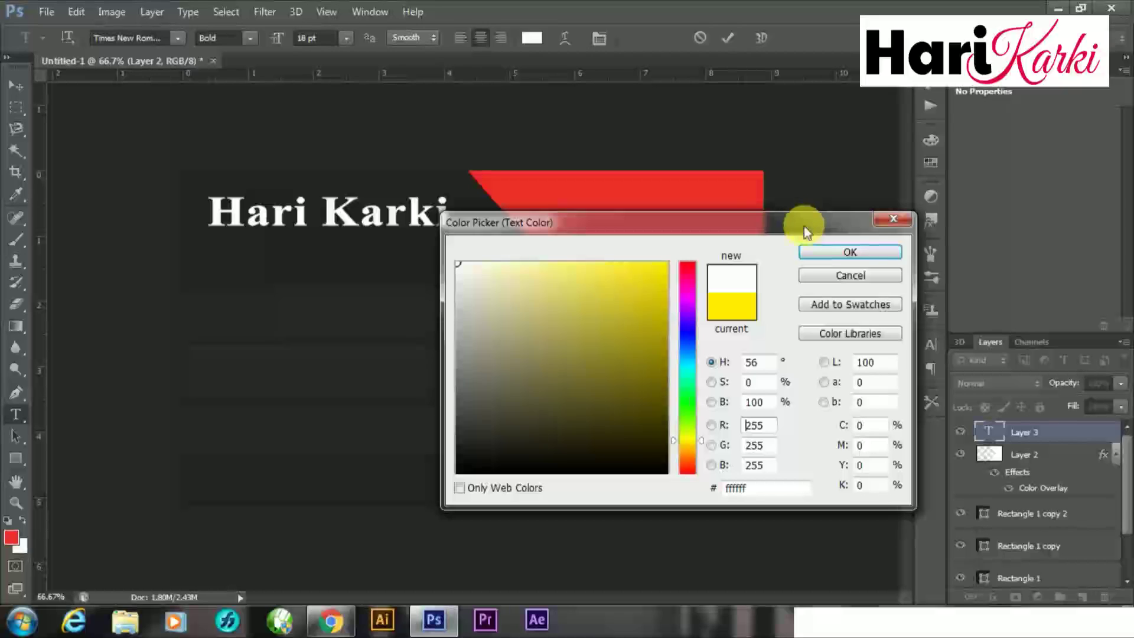
{"action": "left_click", "coordinate": [850, 252]}
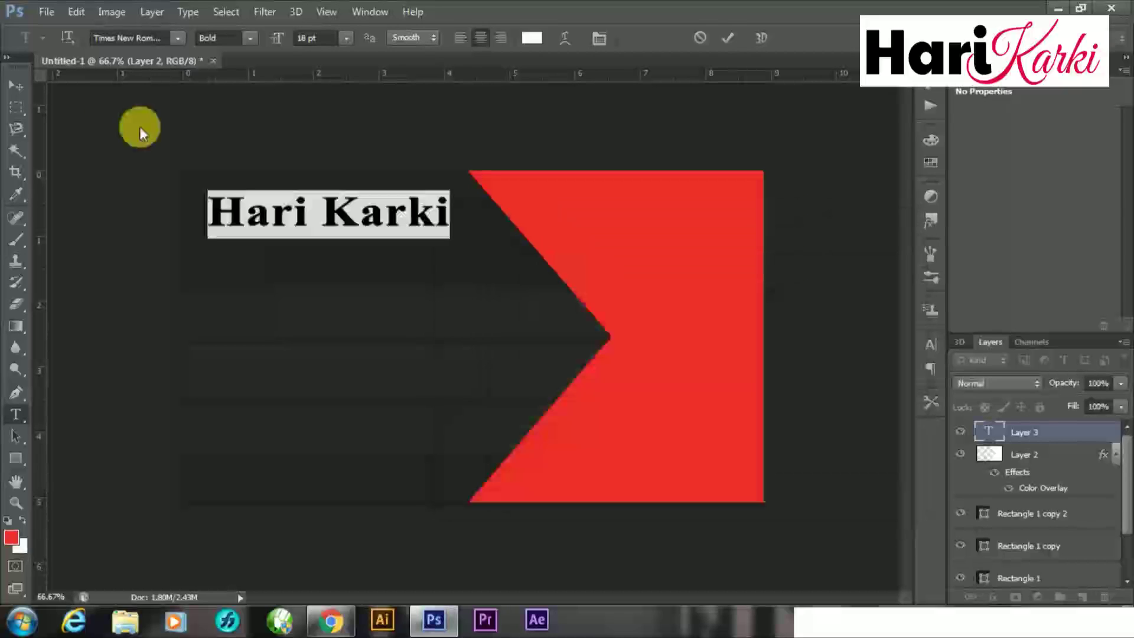
Move the name up and right to sit beside the red panel
{"action": "left_click", "coordinate": [14, 86]}
{"action": "left_click_drag", "start_coordinate": [261, 209], "coordinate": [273, 203]}
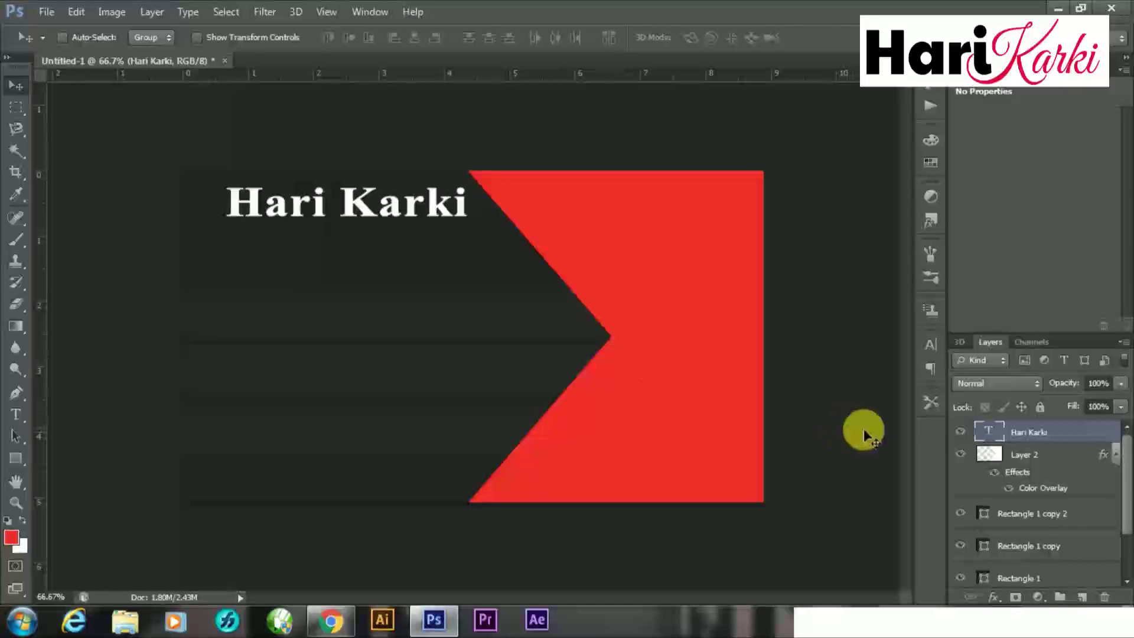
{"action": "double_click", "coordinate": [992, 431]}
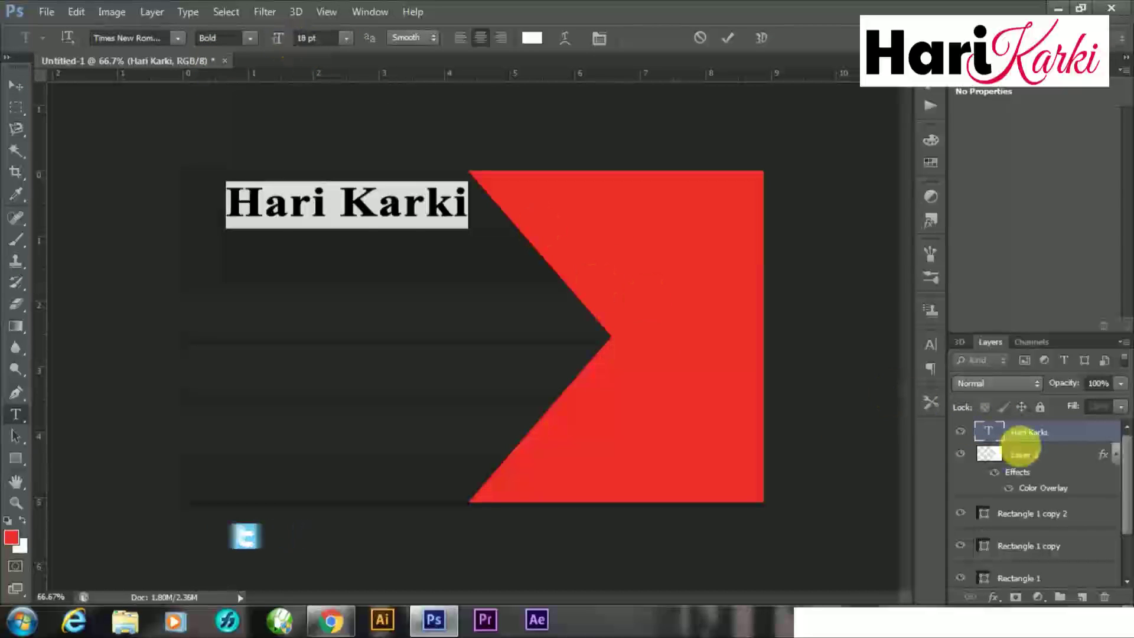
{"action": "left_click", "coordinate": [1029, 443]}
{"action": "key", "text": "v"}
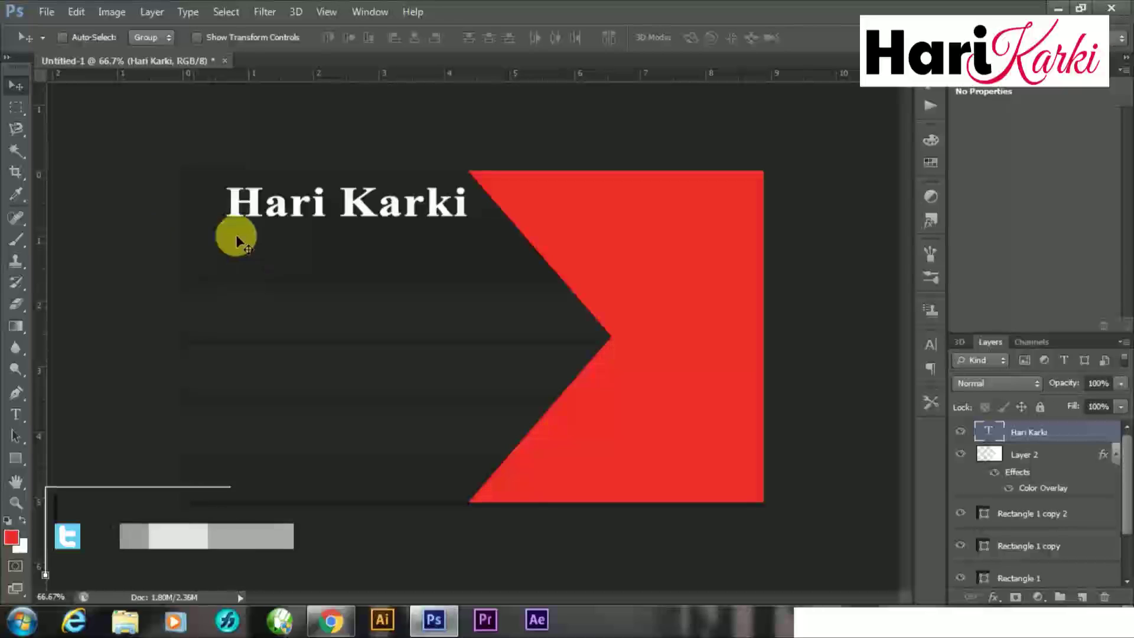
{"action": "left_click", "coordinate": [17, 413]}
{"action": "left_click", "coordinate": [264, 254]}
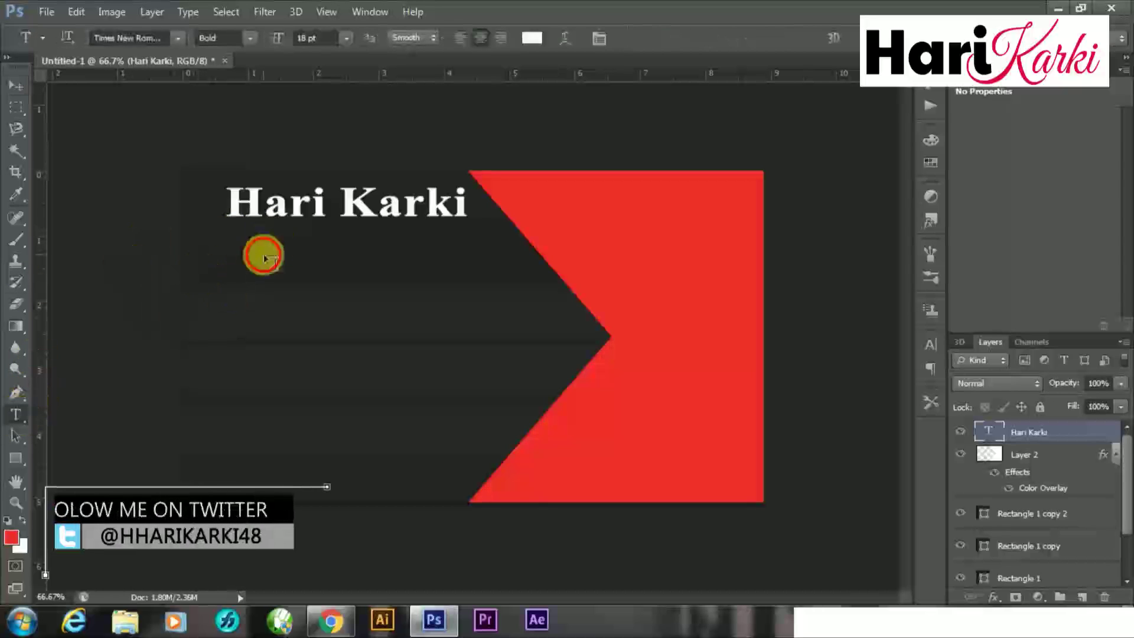
Type 'Manager', set it to 10 pt, and align it under the name
{"action": "type", "text": "M"}
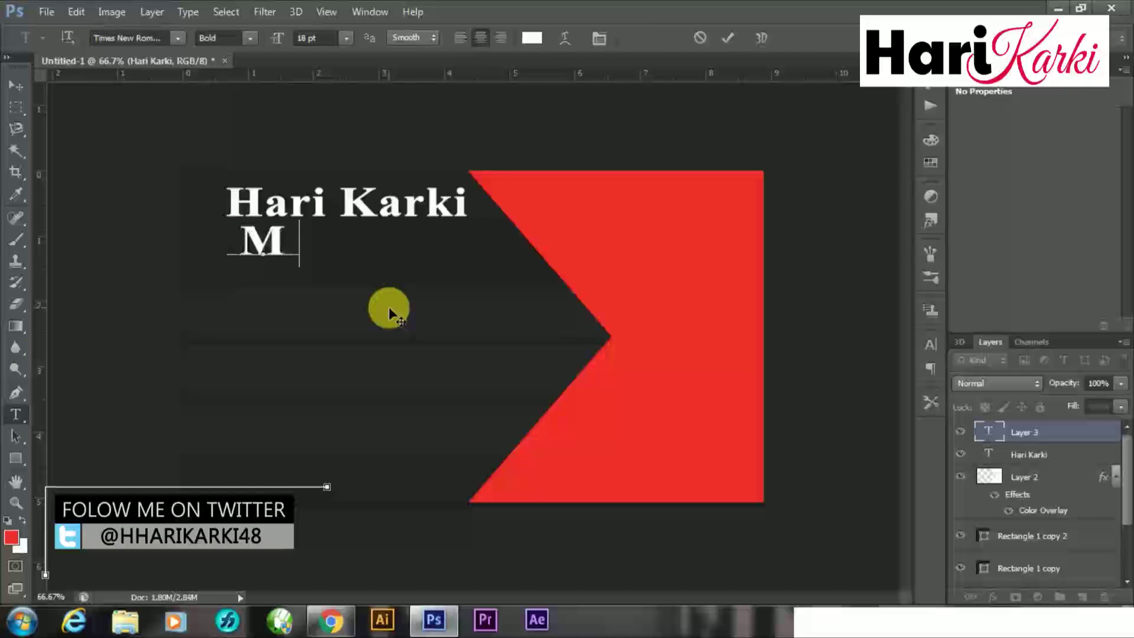
{"action": "type", "text": "anager"}
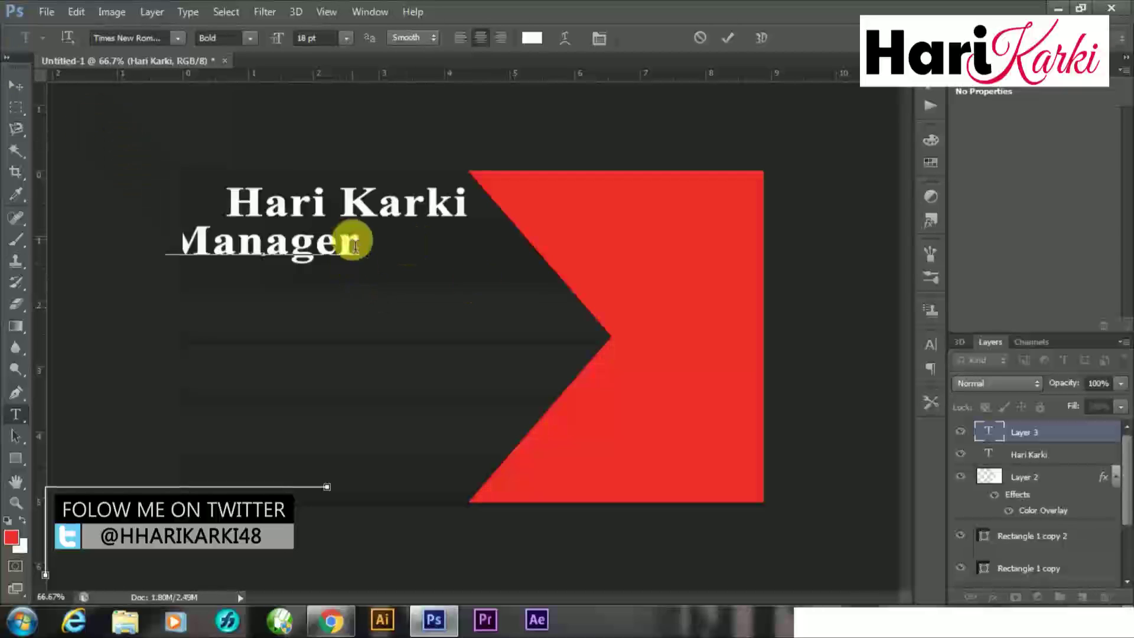
{"action": "left_click_drag", "start_coordinate": [355, 240], "coordinate": [147, 239]}
{"action": "left_click", "coordinate": [346, 37]}
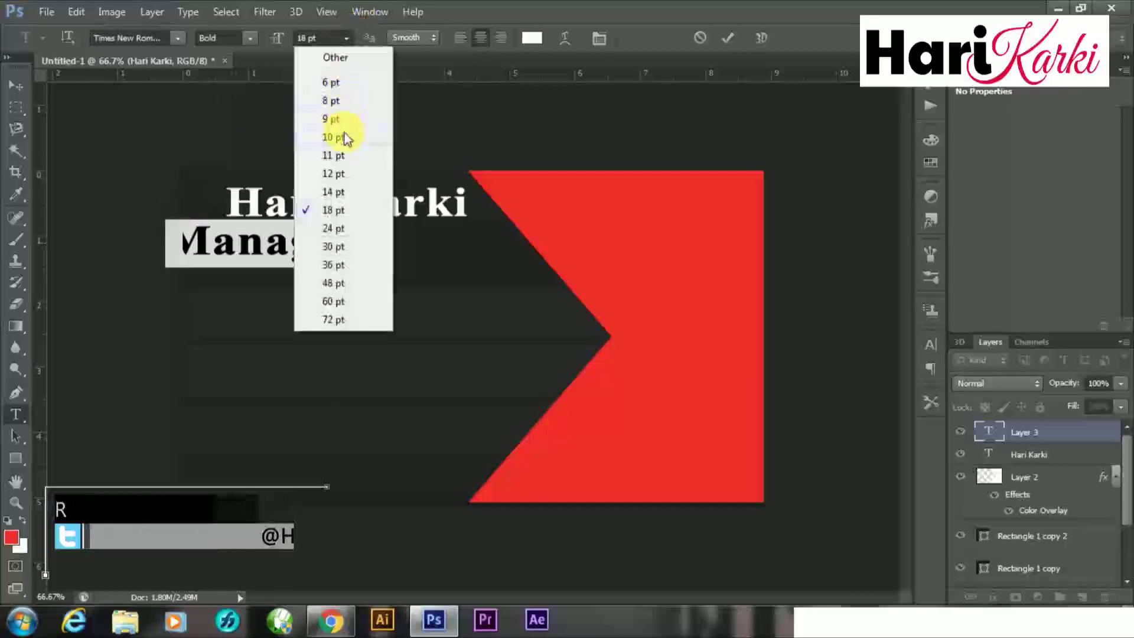
{"action": "left_click", "coordinate": [343, 137]}
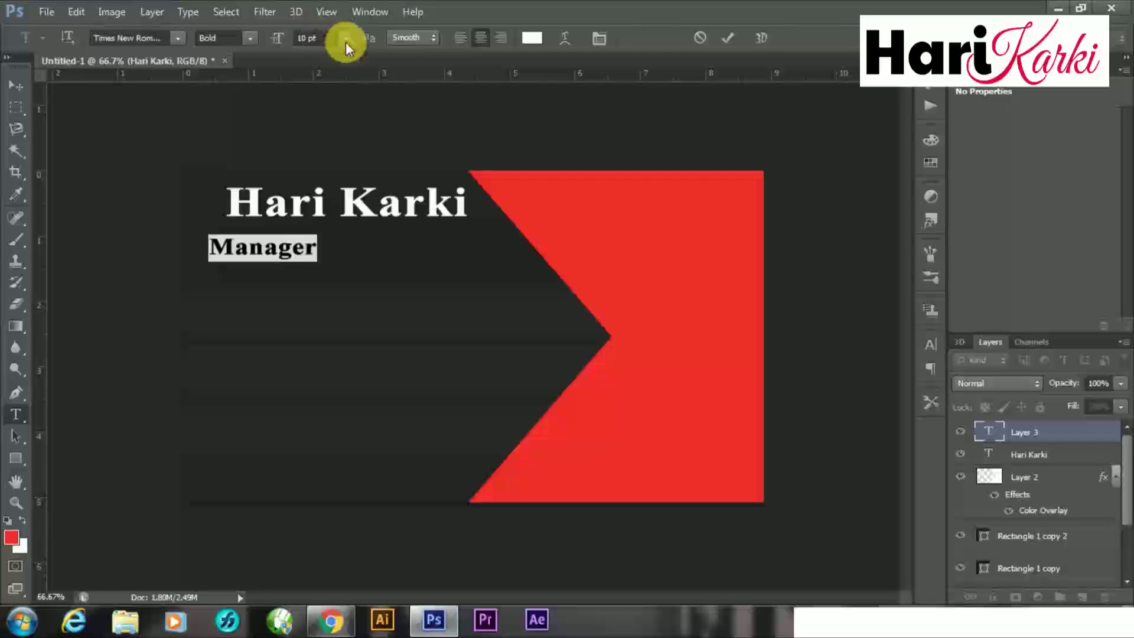
{"action": "left_click", "coordinate": [16, 85]}
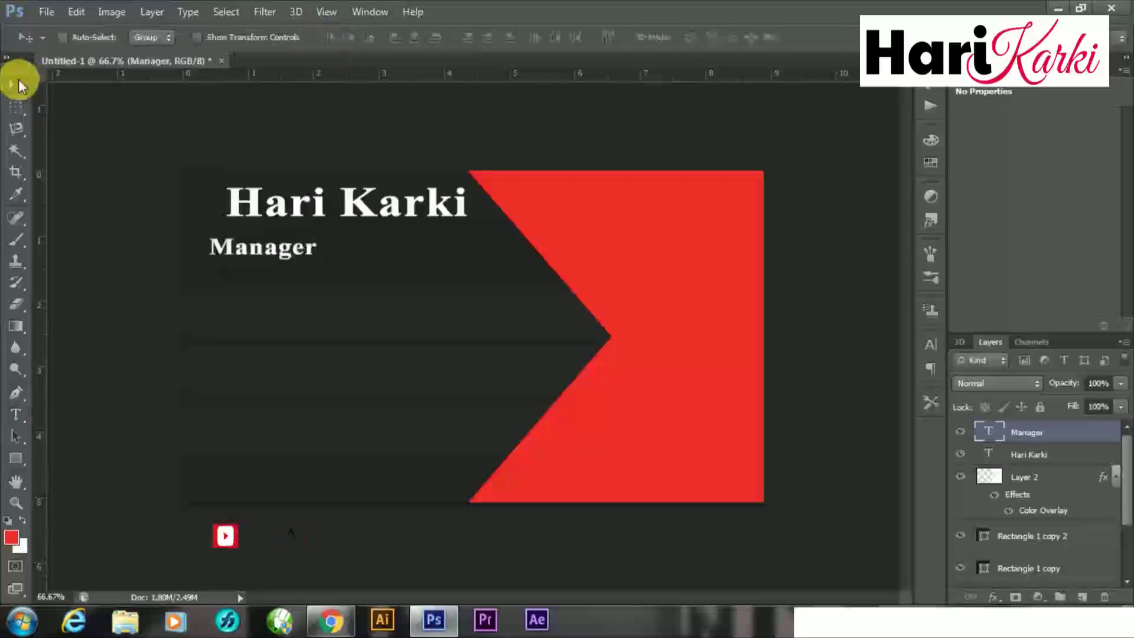
{"action": "left_click_drag", "start_coordinate": [248, 257], "coordinate": [266, 246]}
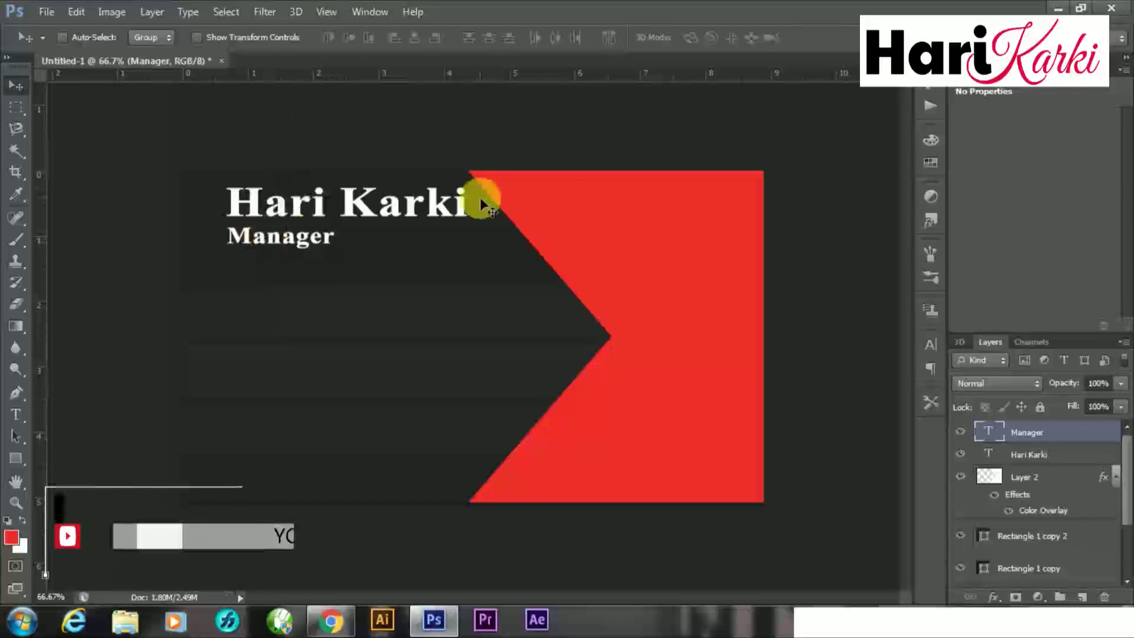
Reduce the Manager text to 8 pt and nudge it slightly down
{"action": "double_click", "coordinate": [990, 430]}
{"action": "left_click", "coordinate": [346, 38]}
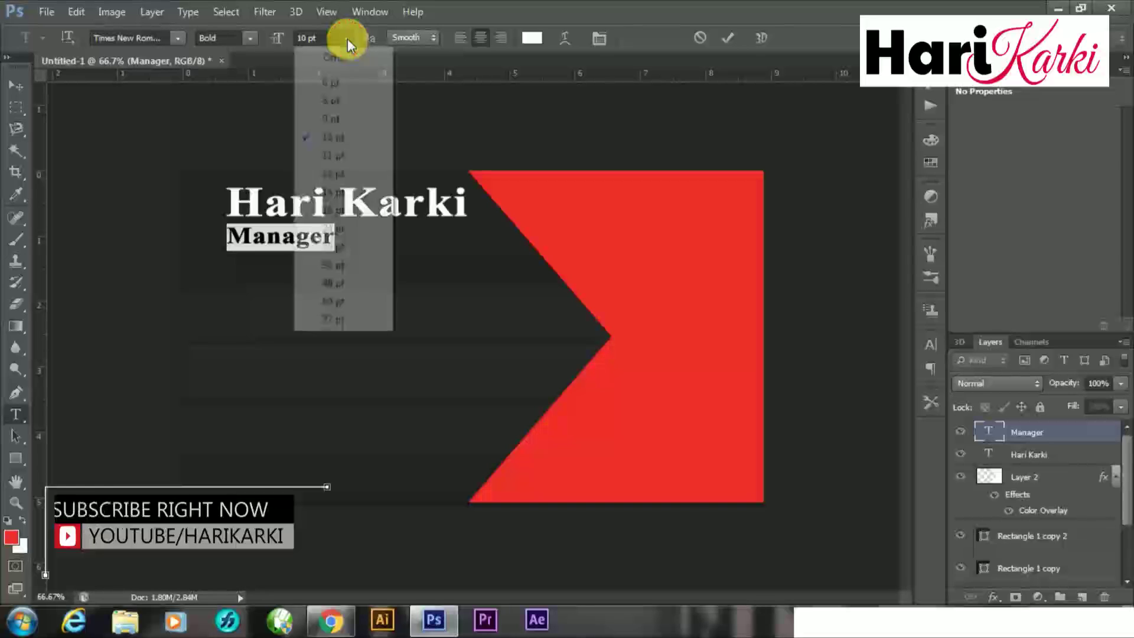
{"action": "left_click", "coordinate": [332, 118]}
{"action": "left_click", "coordinate": [347, 38]}
{"action": "left_click", "coordinate": [343, 93]}
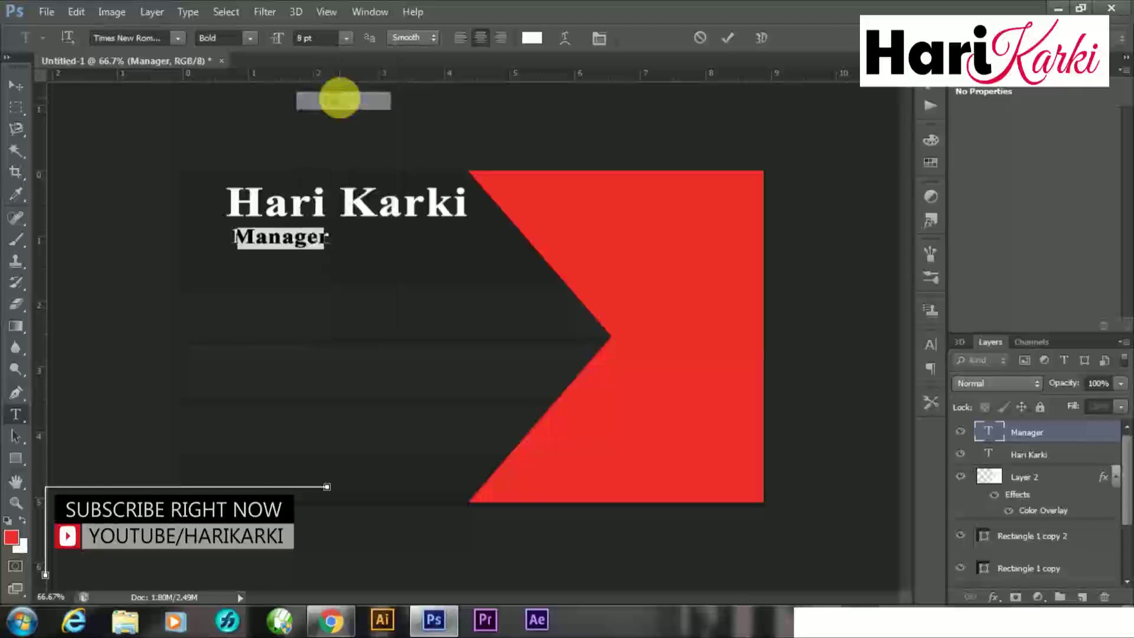
{"action": "left_click", "coordinate": [25, 90]}
{"action": "left_click_drag", "start_coordinate": [305, 232], "coordinate": [305, 236]}
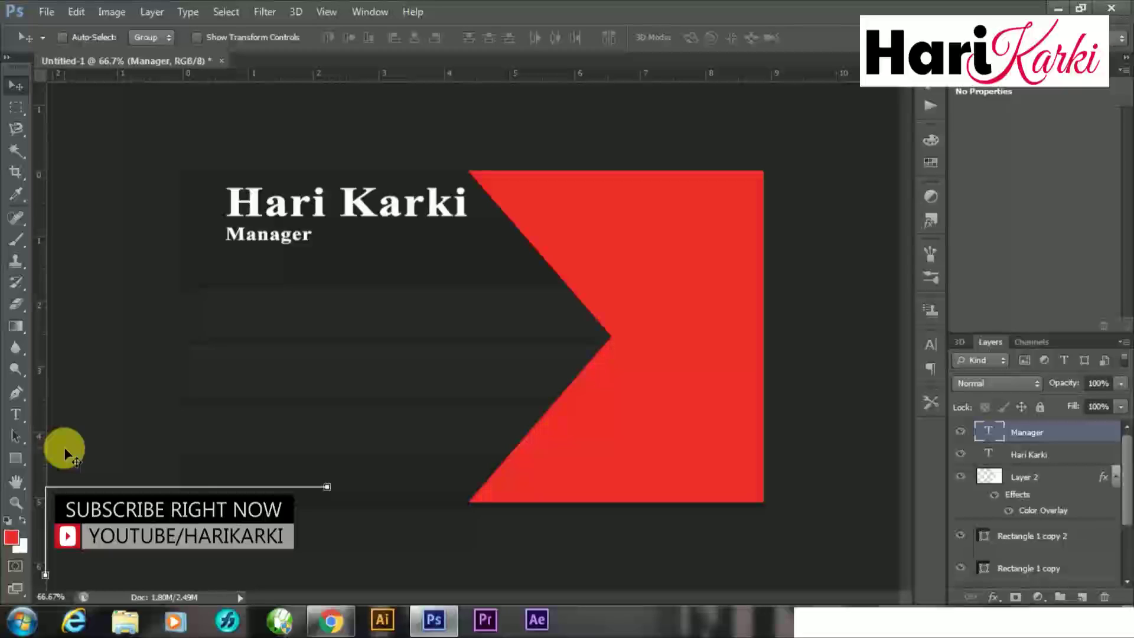
{"action": "left_click", "coordinate": [16, 462]}
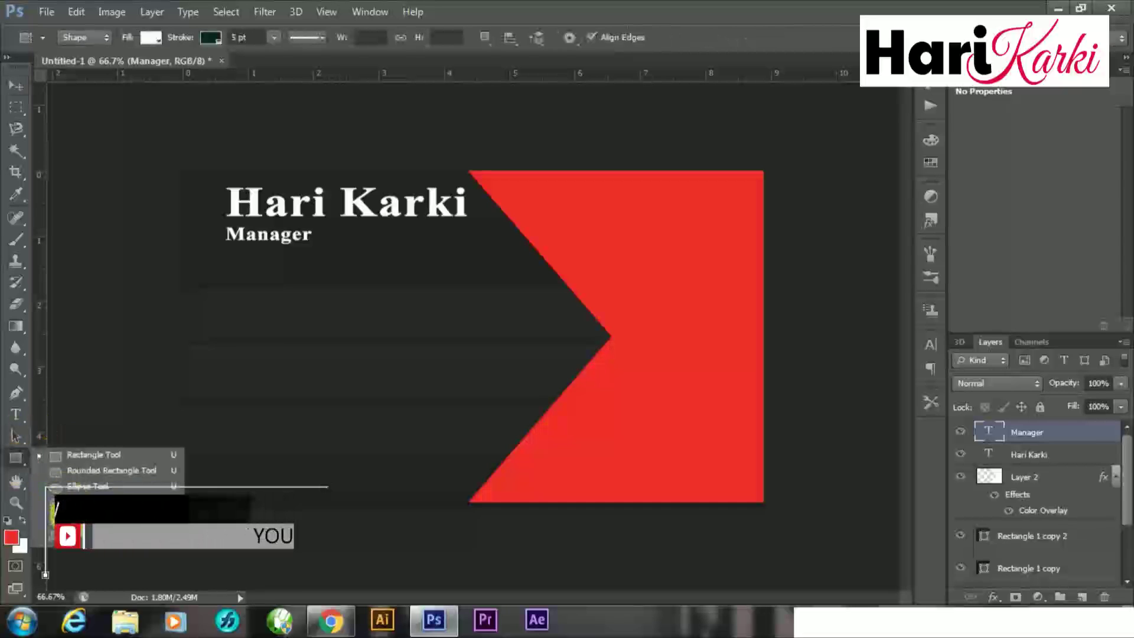
{"action": "left_click_drag", "start_coordinate": [18, 469], "coordinate": [71, 527]}
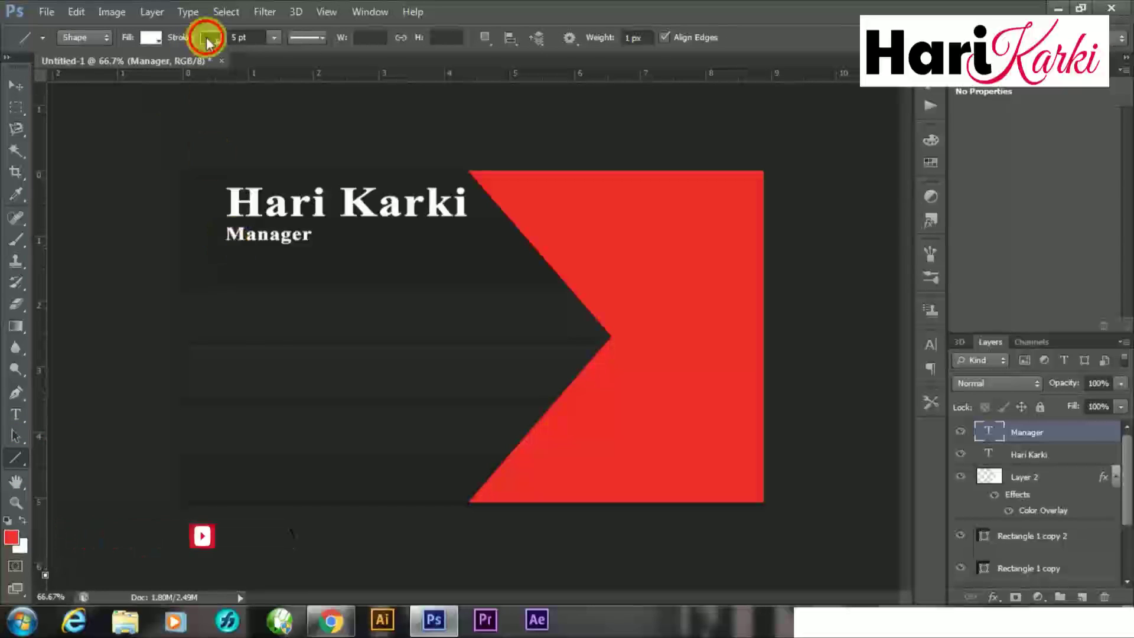
{"action": "left_click", "coordinate": [210, 39]}
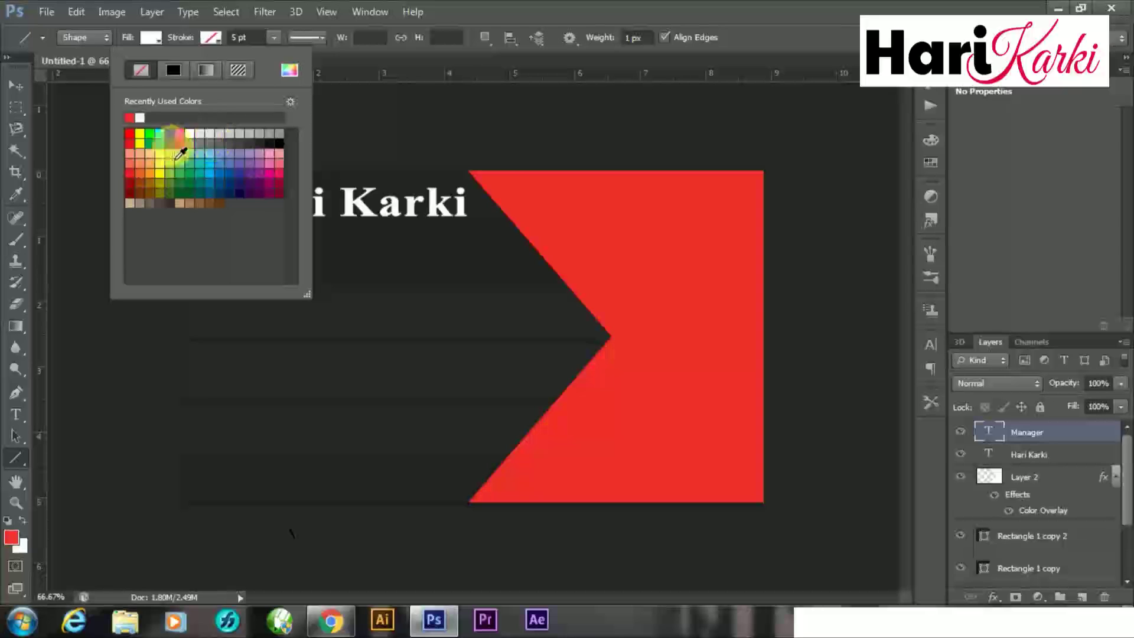
{"action": "left_click", "coordinate": [611, 217]}
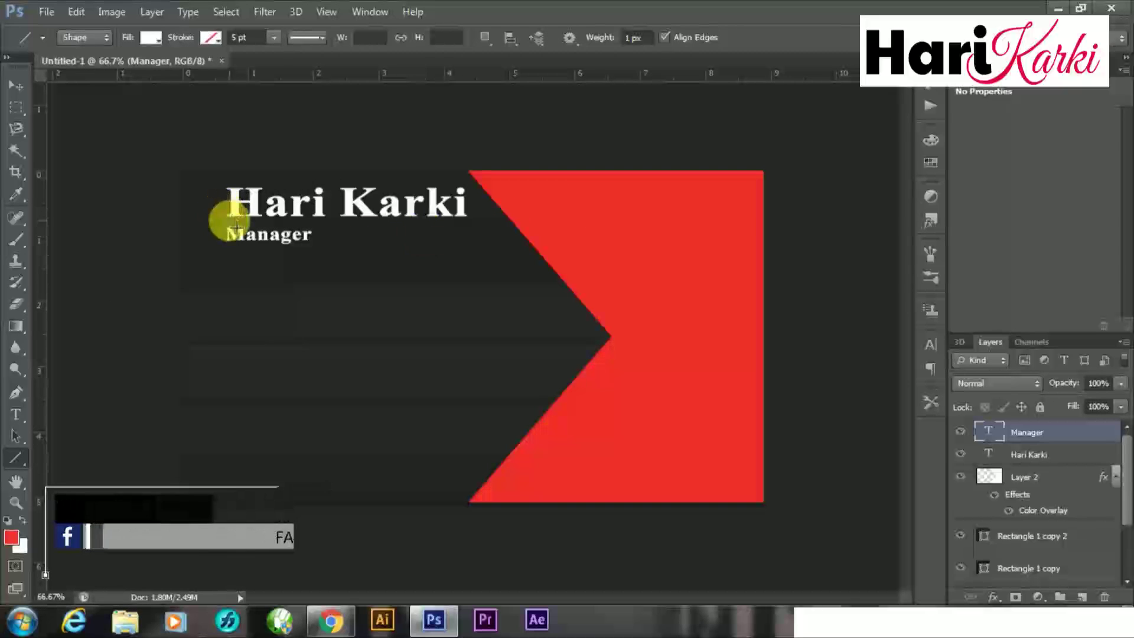
{"action": "left_click_drag", "start_coordinate": [224, 219], "coordinate": [466, 218]}
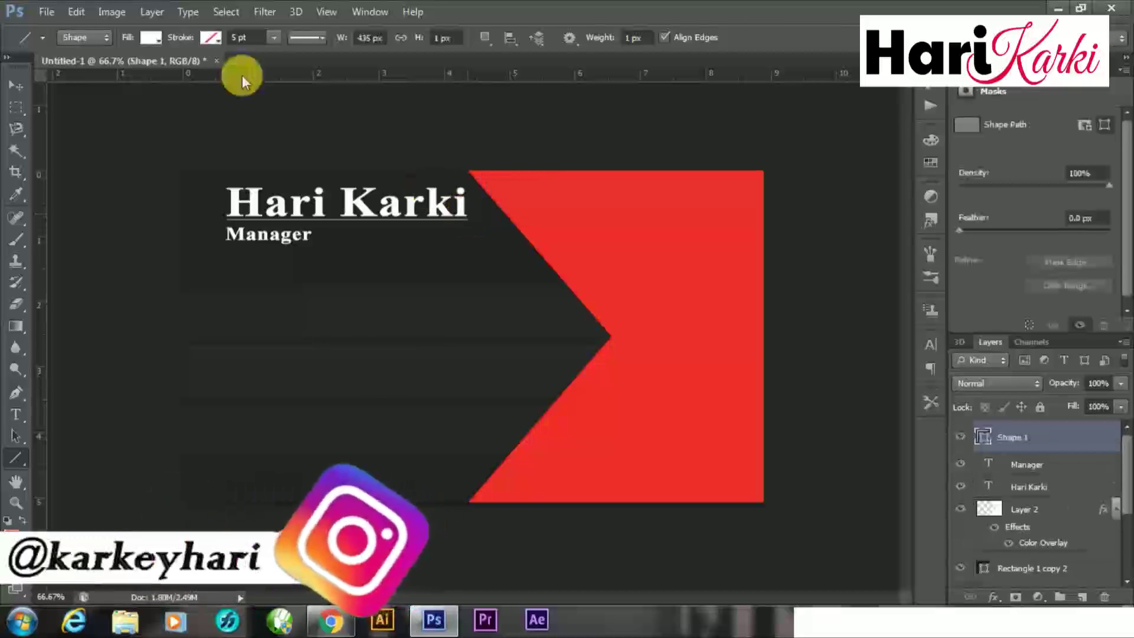
{"action": "double_click", "coordinate": [982, 437]}
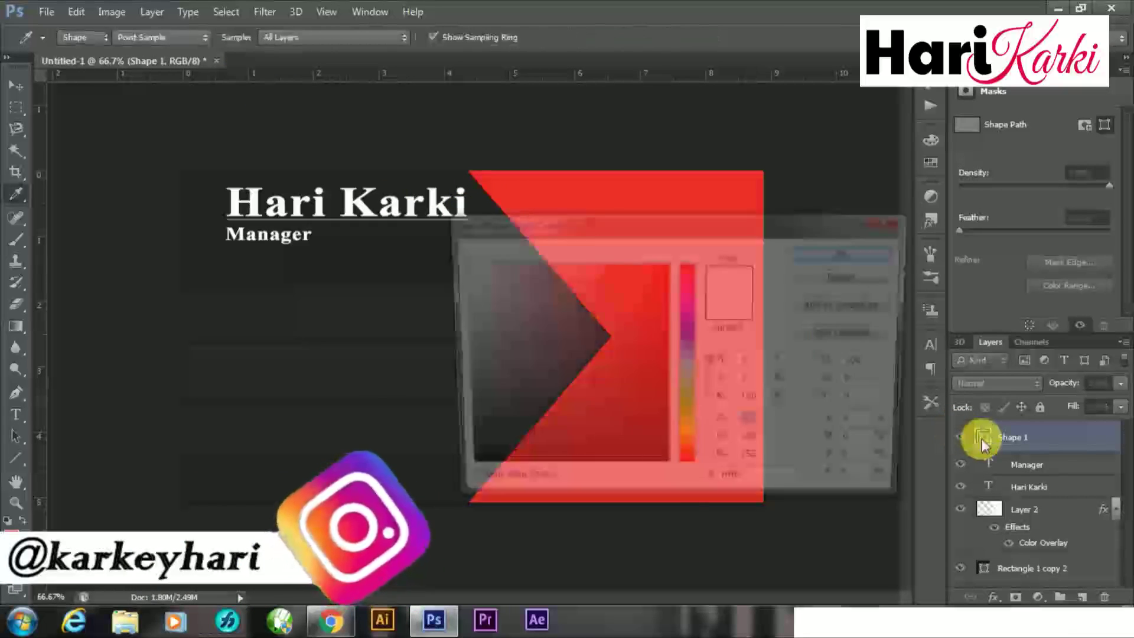
{"action": "left_click_drag", "start_coordinate": [647, 236], "coordinate": [917, 230]}
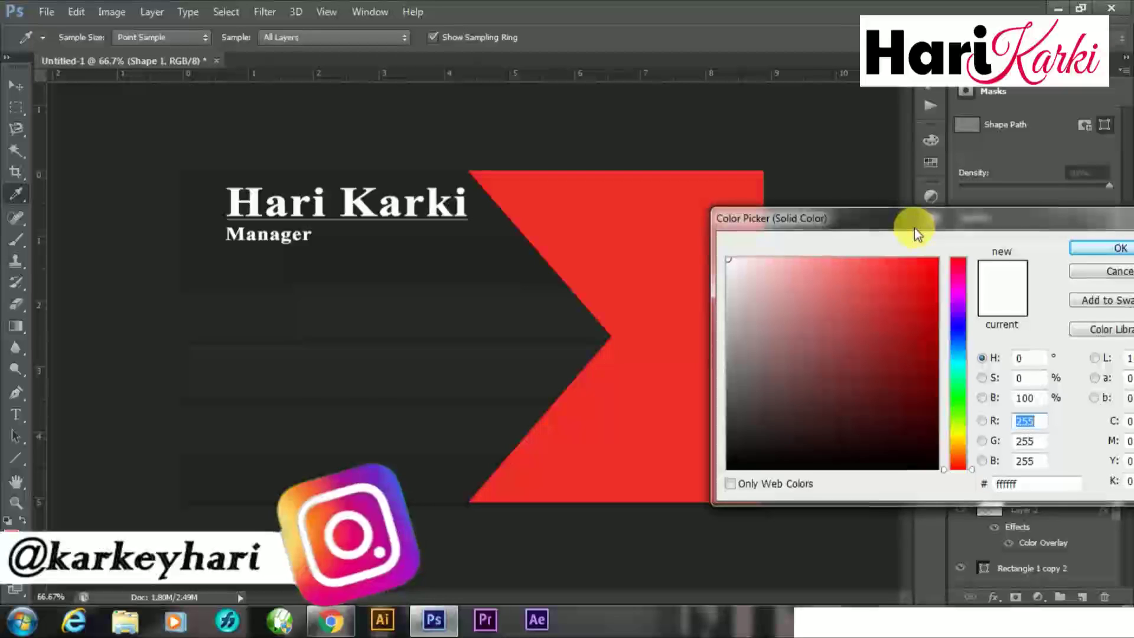
{"action": "left_click", "coordinate": [598, 227]}
{"action": "left_click", "coordinate": [1103, 250]}
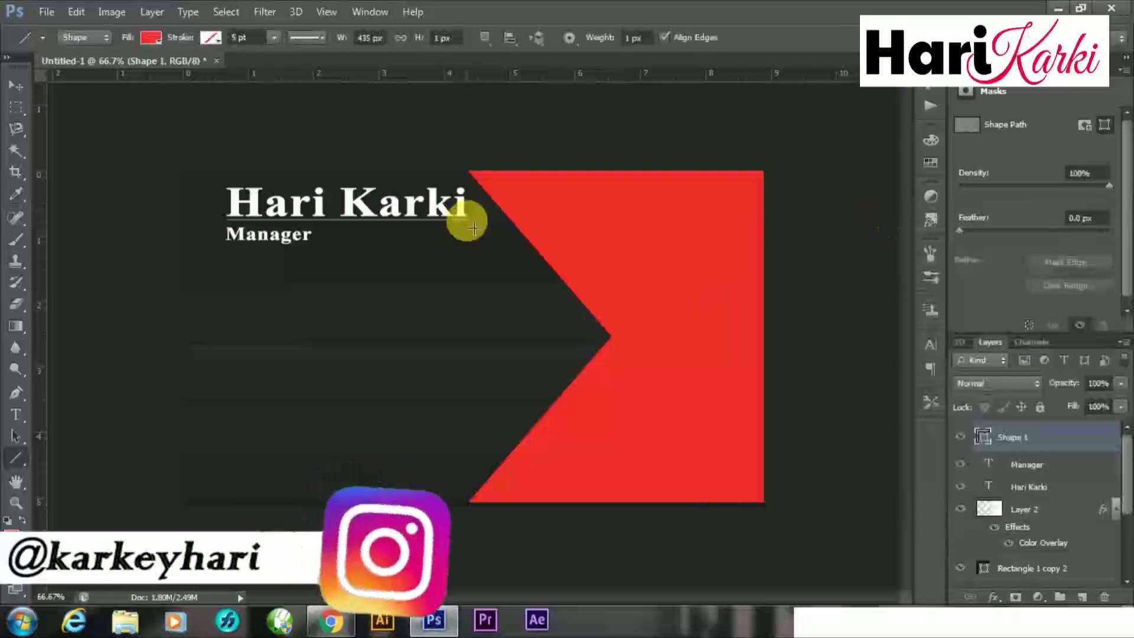
Stretch the red line taller into a thick underline bar
{"action": "key", "text": "ctrl+plus"}
{"action": "key", "text": "ctrl+plus"}
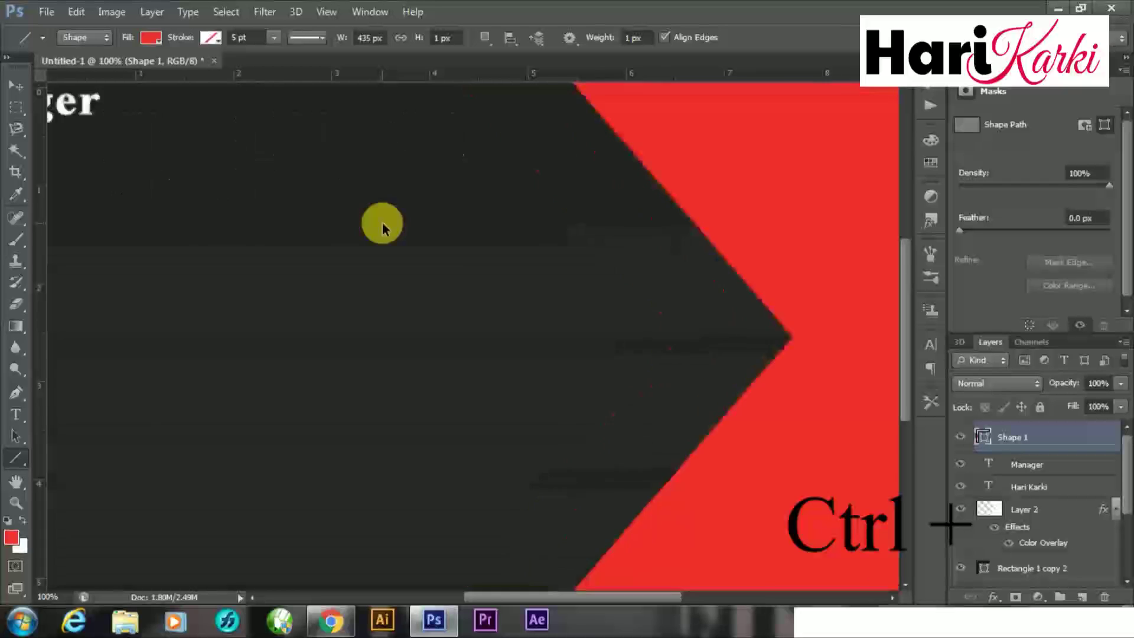
{"action": "scroll", "coordinate": [900, 255], "scroll_direction": "up", "scroll_amount": 5}
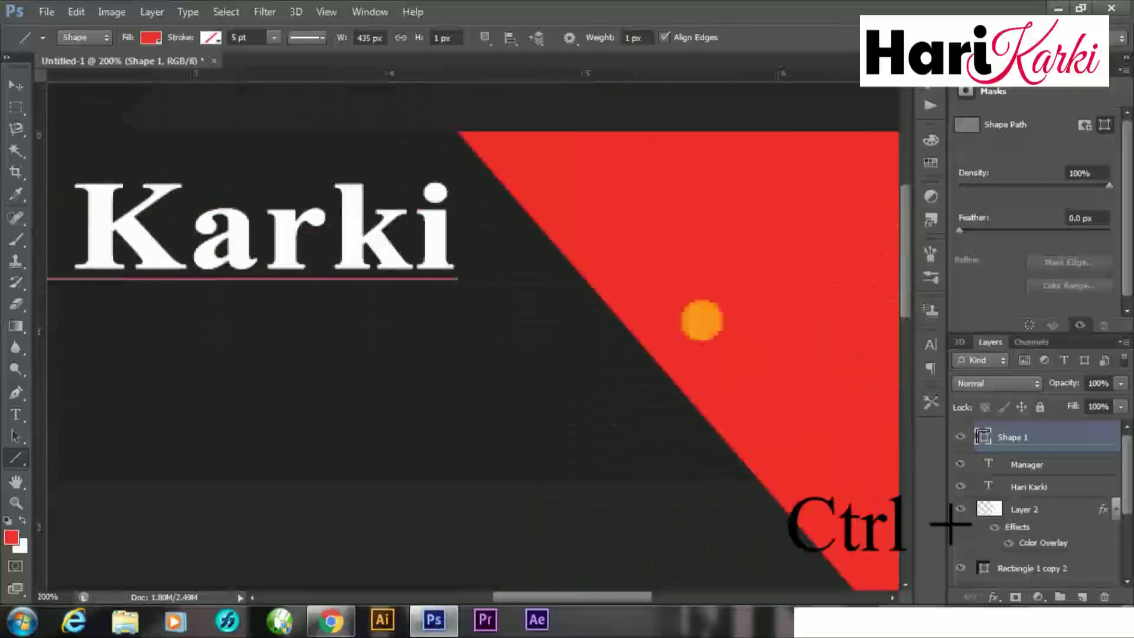
{"action": "left_click_drag", "start_coordinate": [566, 597], "coordinate": [508, 596]}
{"action": "key", "text": "ctrl+t"}
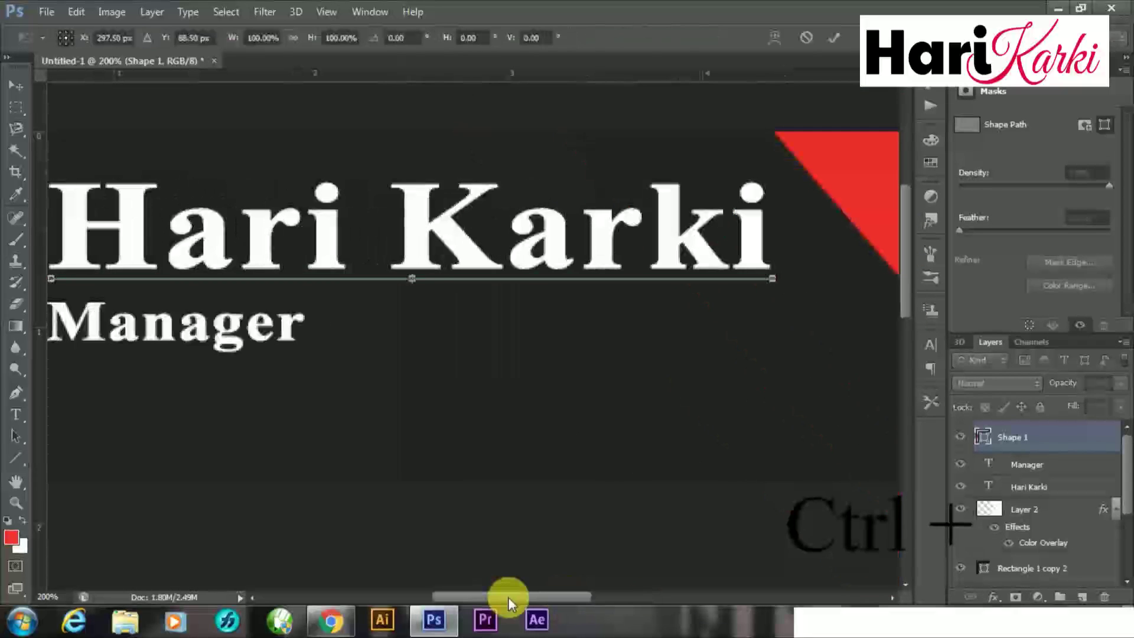
{"action": "left_click_drag", "start_coordinate": [412, 278], "coordinate": [417, 288]}
{"action": "key", "text": "Return"}
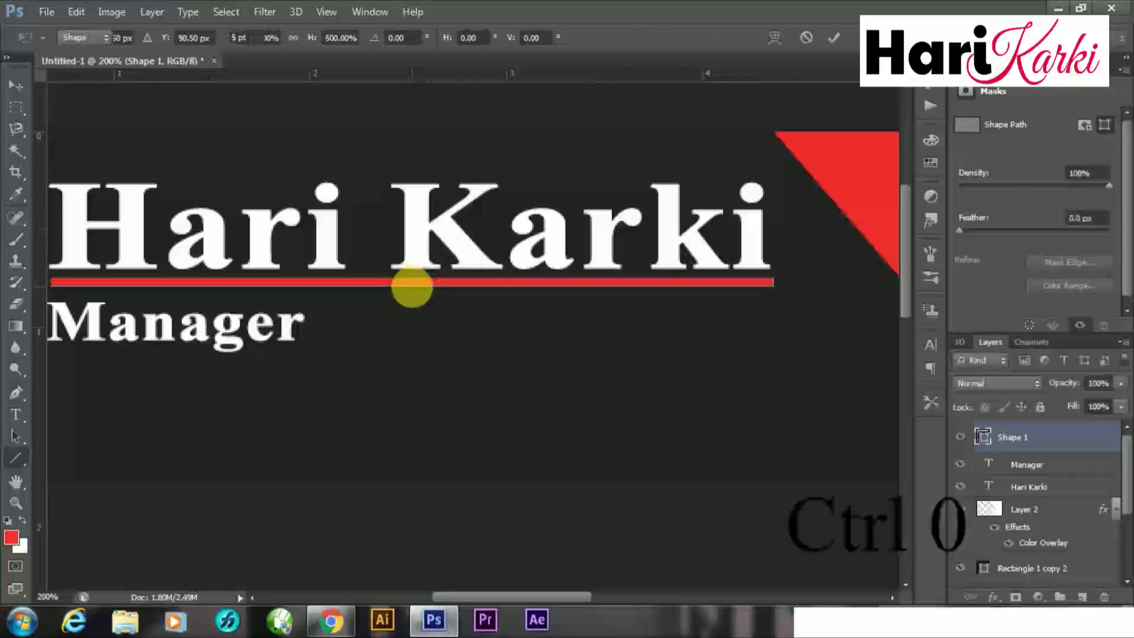
Move the Manager text up to sit just below the red bar
{"action": "key", "text": "ctrl+0"}
{"action": "left_click", "coordinate": [16, 87]}
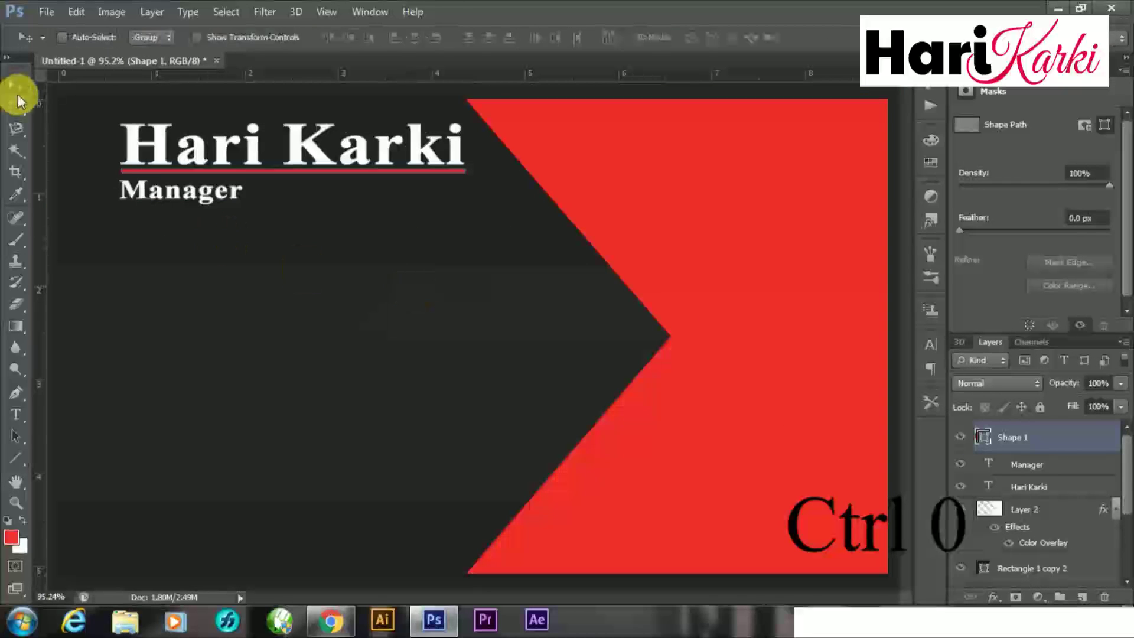
{"action": "left_click", "coordinate": [1031, 467]}
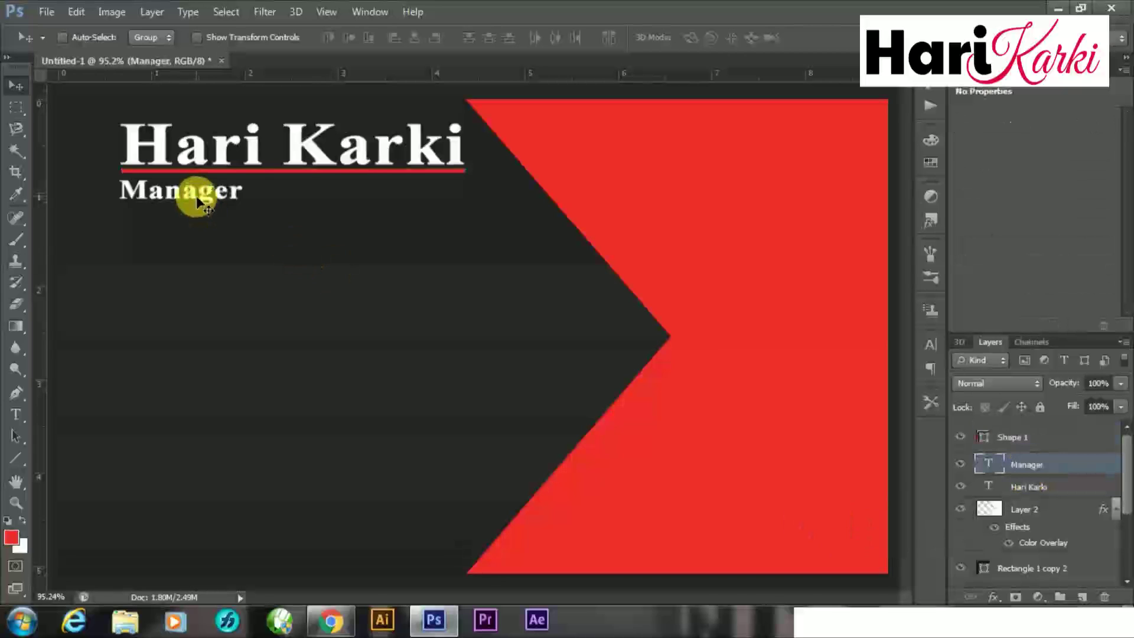
{"action": "left_click_drag", "start_coordinate": [197, 200], "coordinate": [197, 199]}
{"action": "key", "text": "ctrl+minus"}
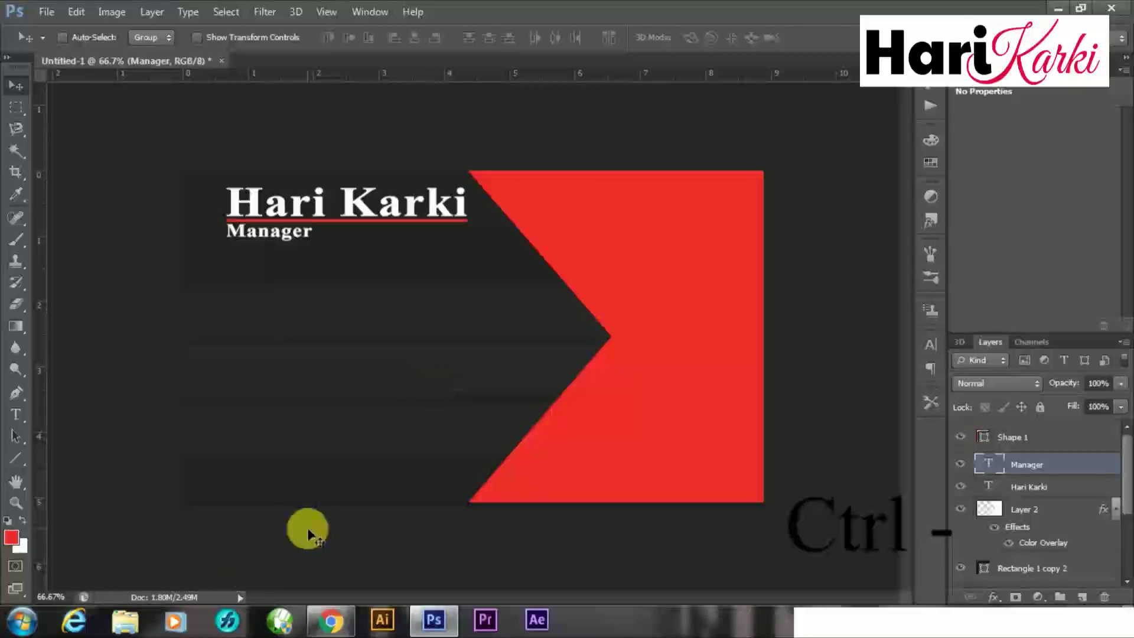
{"action": "left_click", "coordinate": [1060, 8]}
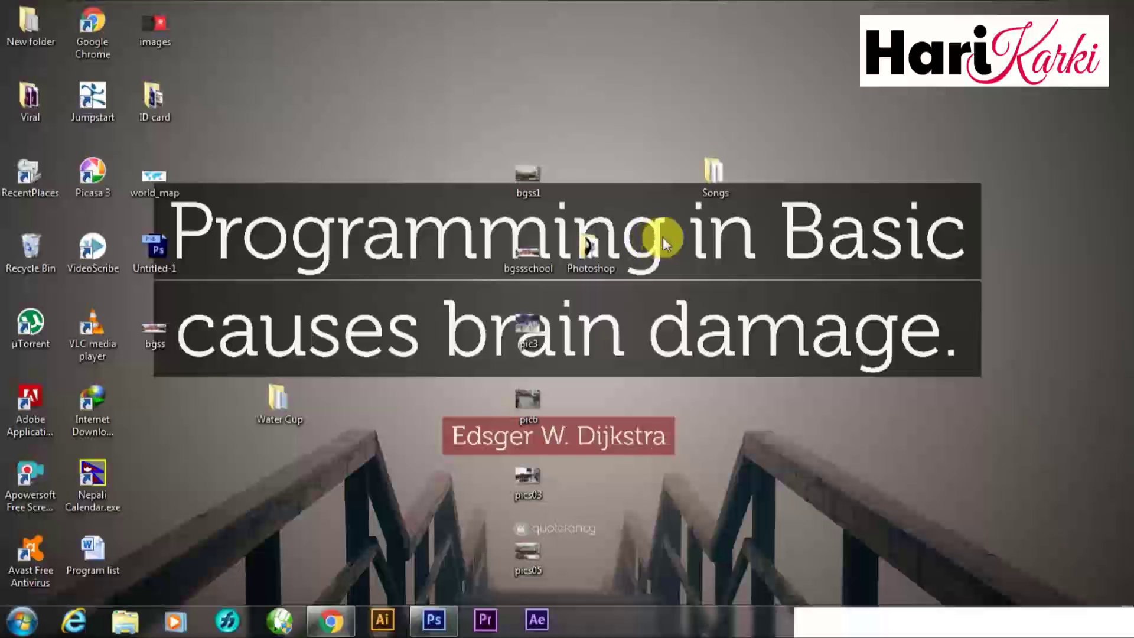
Open the desktop Photoshop folder and carry logo.png over to Photoshop
{"action": "double_click", "coordinate": [590, 254]}
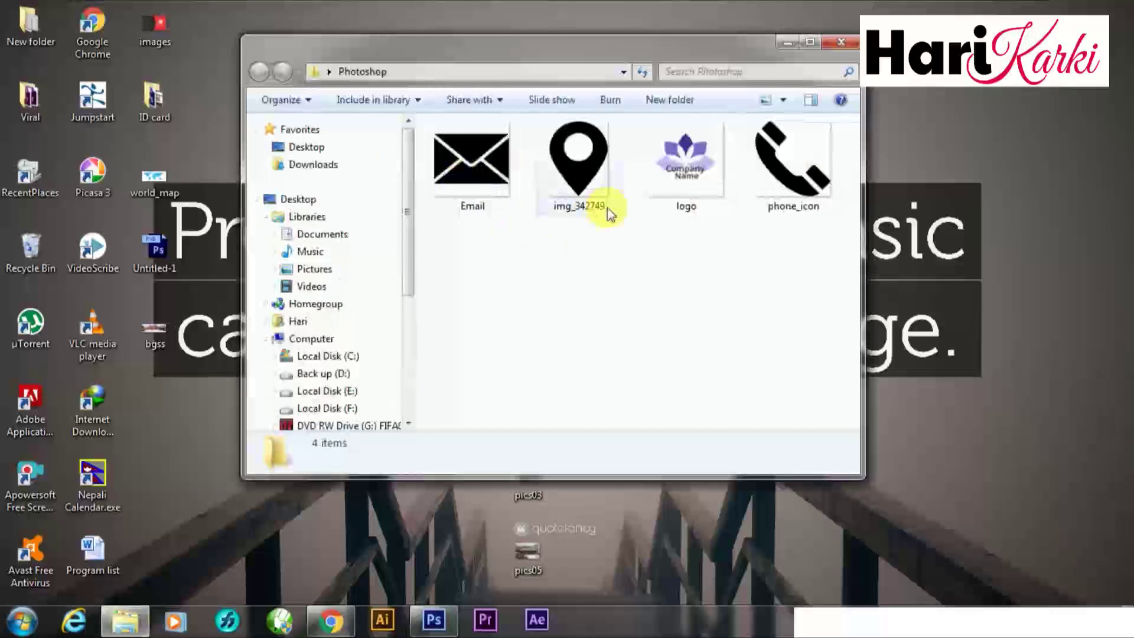
{"action": "left_click_drag", "start_coordinate": [685, 163], "coordinate": [438, 624]}
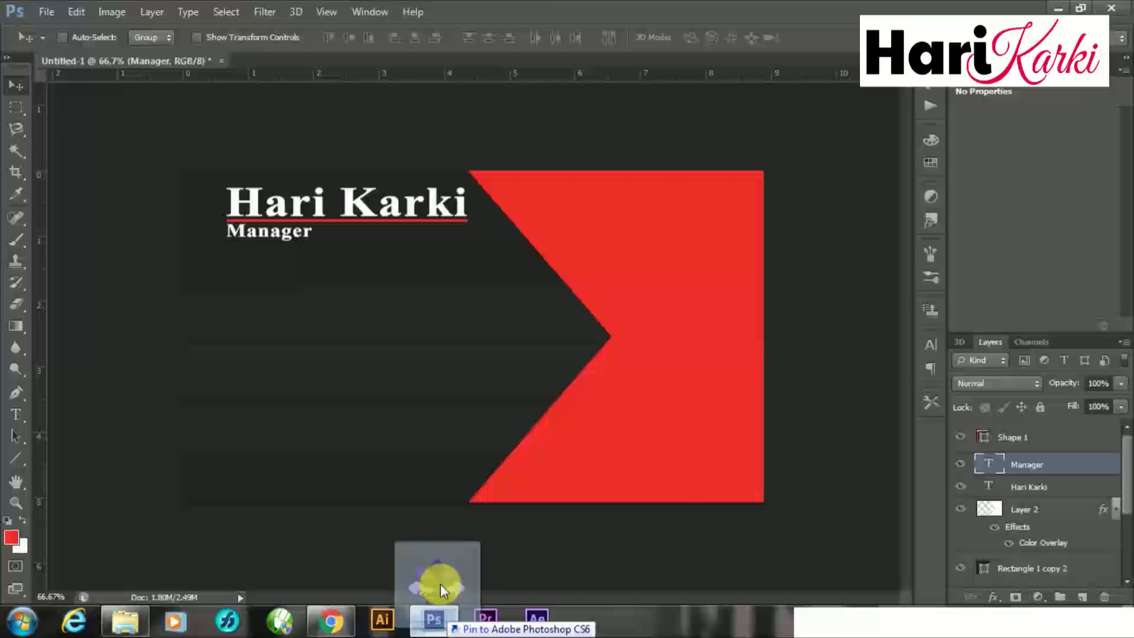
{"action": "left_click_drag", "start_coordinate": [438, 625], "coordinate": [528, 7]}
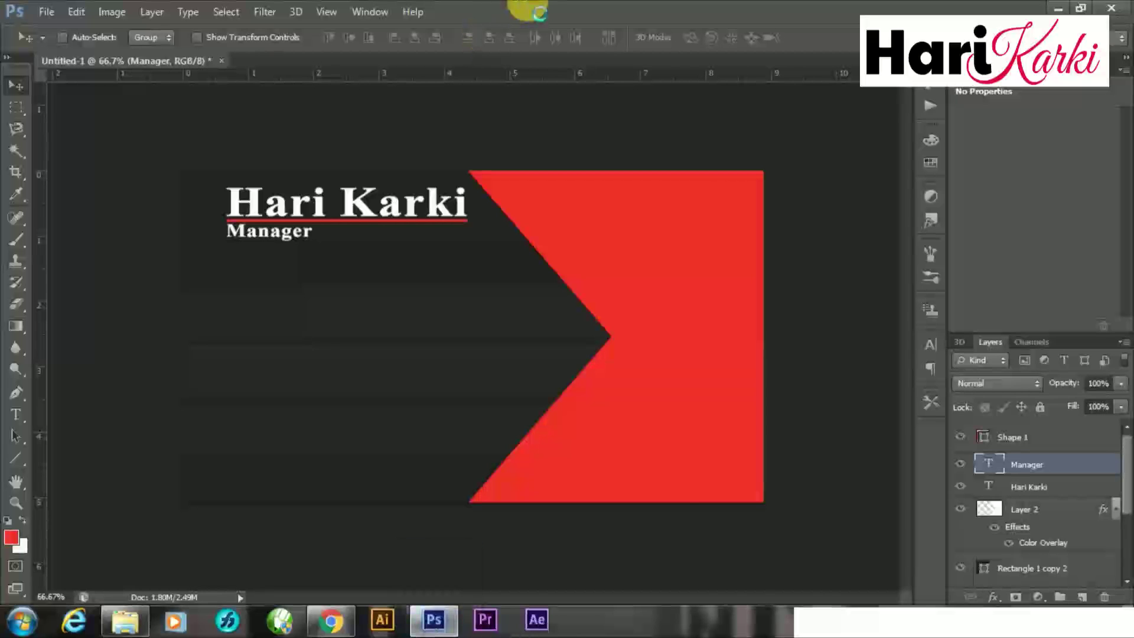
Drop the lotus logo into the card and scale it to about 129%
{"action": "mouse_move", "coordinate": [473, 357]}
{"action": "left_mouse_down"}
{"action": "mouse_move", "coordinate": [190, 68]}
{"action": "mouse_move", "coordinate": [680, 353]}
{"action": "left_mouse_up"}
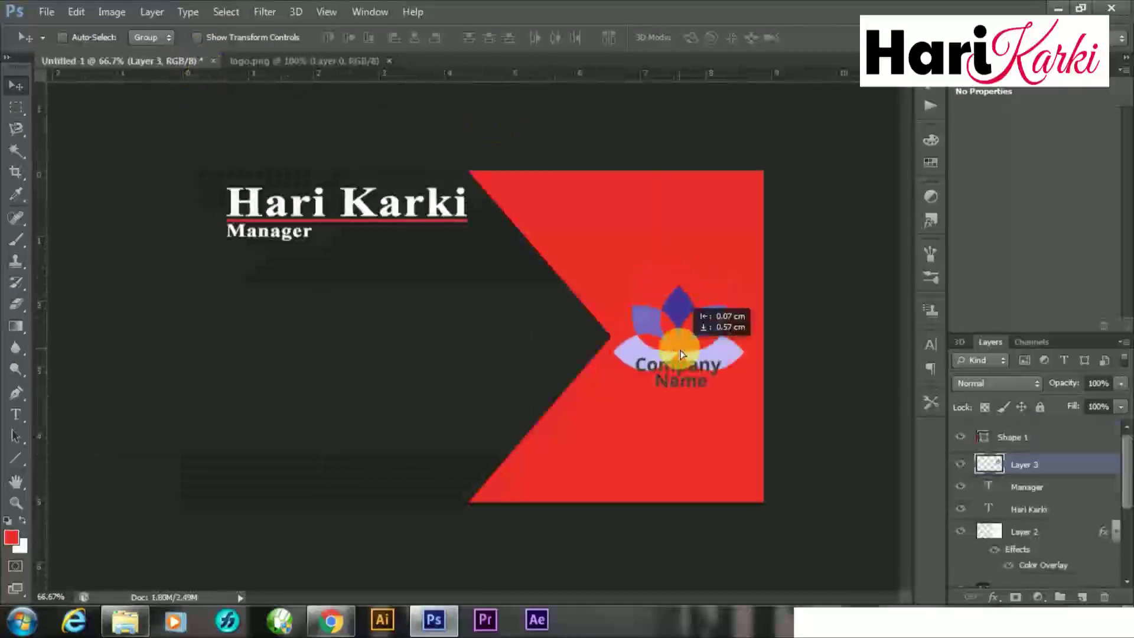
{"action": "key", "text": "ctrl+t"}
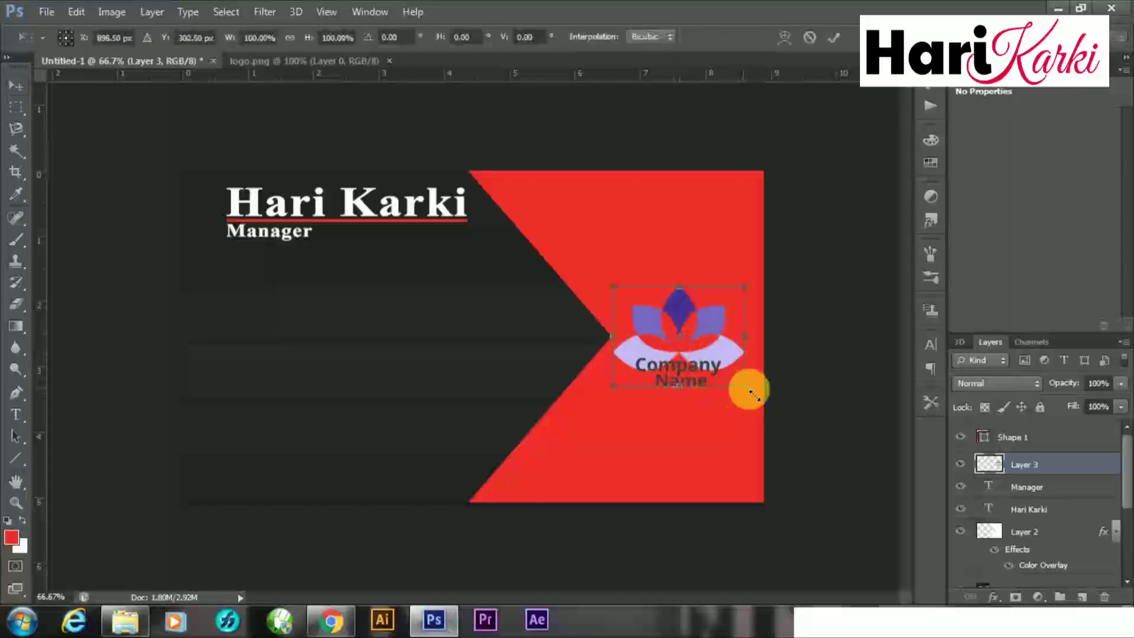
{"action": "left_click_drag", "start_coordinate": [743, 385], "coordinate": [774, 424]}
{"action": "left_click_drag", "start_coordinate": [732, 381], "coordinate": [709, 375]}
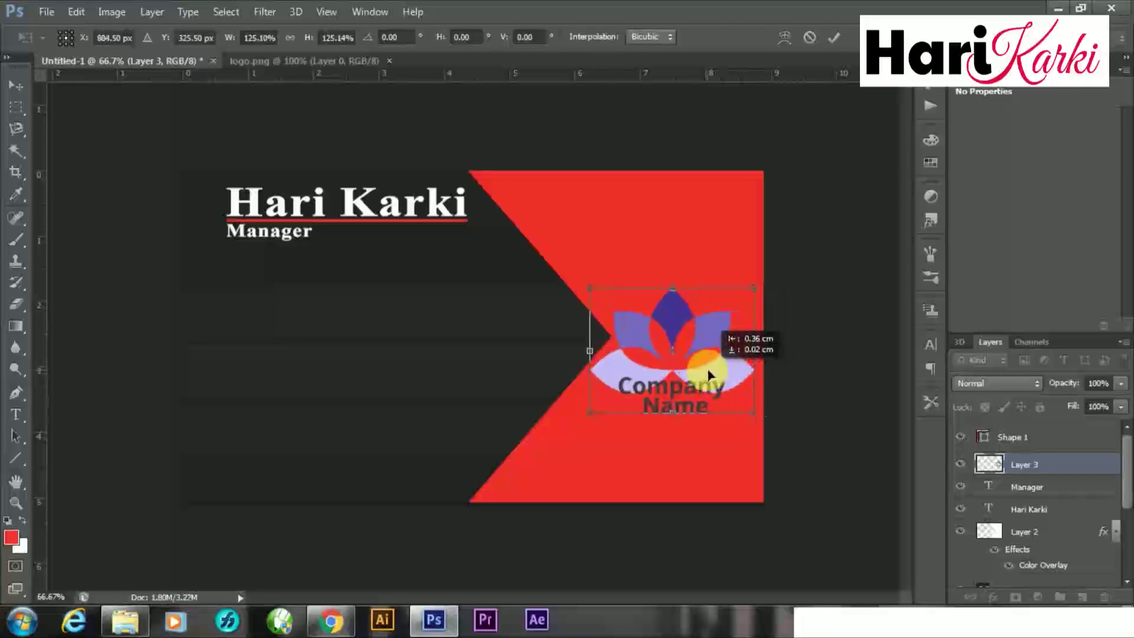
{"action": "left_click_drag", "start_coordinate": [753, 410], "coordinate": [759, 424]}
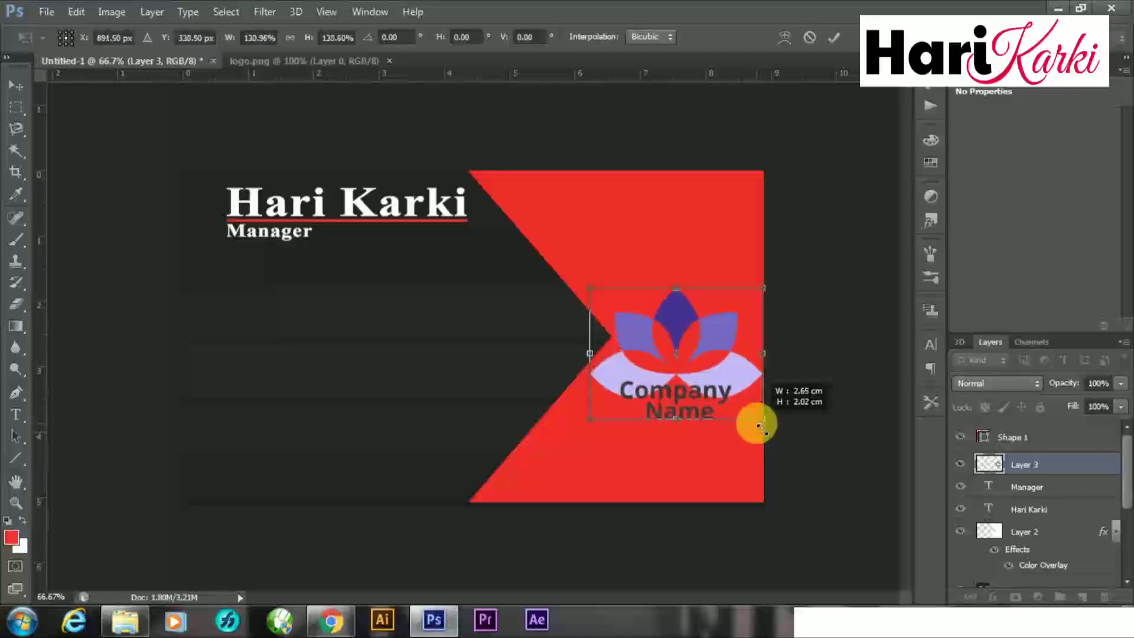
{"action": "key", "text": "Return"}
Position the logo on the red arrow panel's lower right
{"action": "mouse_move", "coordinate": [712, 401]}
{"action": "left_mouse_down"}
{"action": "mouse_move", "coordinate": [703, 291]}
{"action": "mouse_move", "coordinate": [725, 388]}
{"action": "left_mouse_up"}
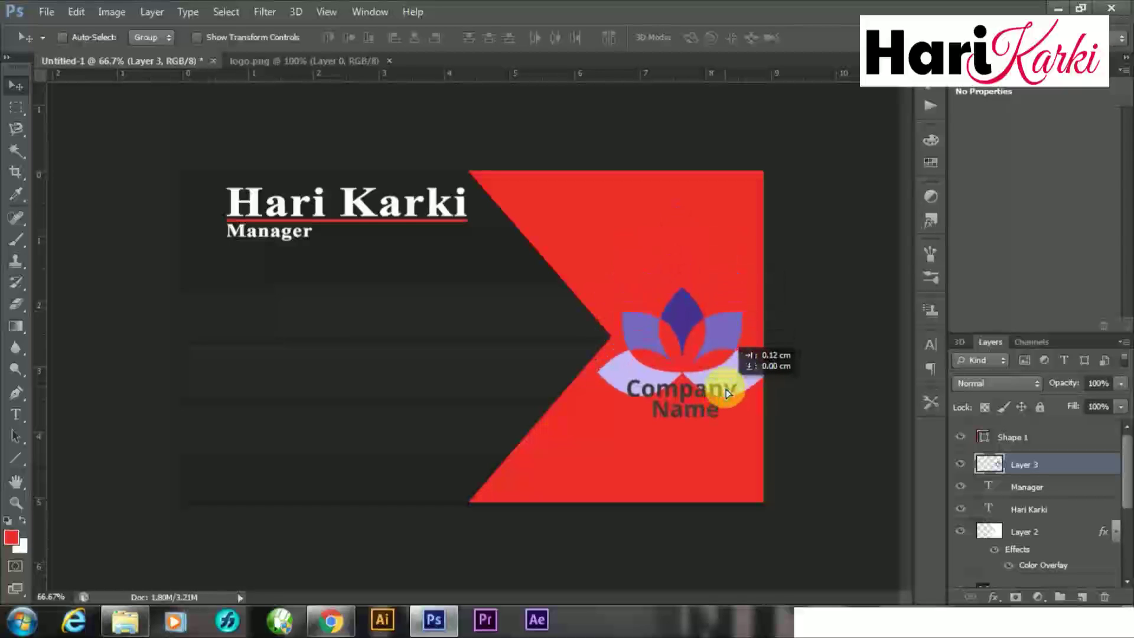
{"action": "left_click_drag", "start_coordinate": [725, 388], "coordinate": [720, 390]}
{"action": "key", "text": "Left"}
{"action": "key", "text": "Left"}
{"action": "key", "text": "Left"}
{"action": "key", "text": "Left"}
{"action": "key", "text": "Left"}
{"action": "key", "text": "Left"}
{"action": "key", "text": "Left"}
{"action": "key", "text": "Left"}
{"action": "key", "text": "Left"}
{"action": "key", "text": "Left"}
{"action": "key", "text": "Left"}
{"action": "key", "text": "Left"}
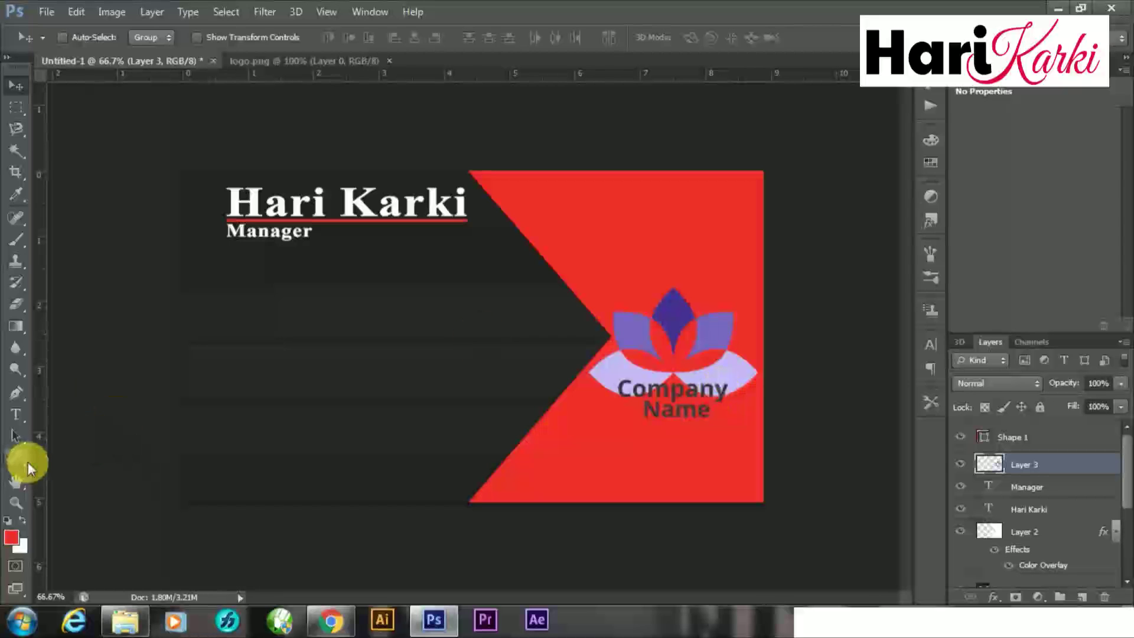
{"action": "left_click", "coordinate": [23, 453]}
{"action": "key", "text": "ctrl+0"}
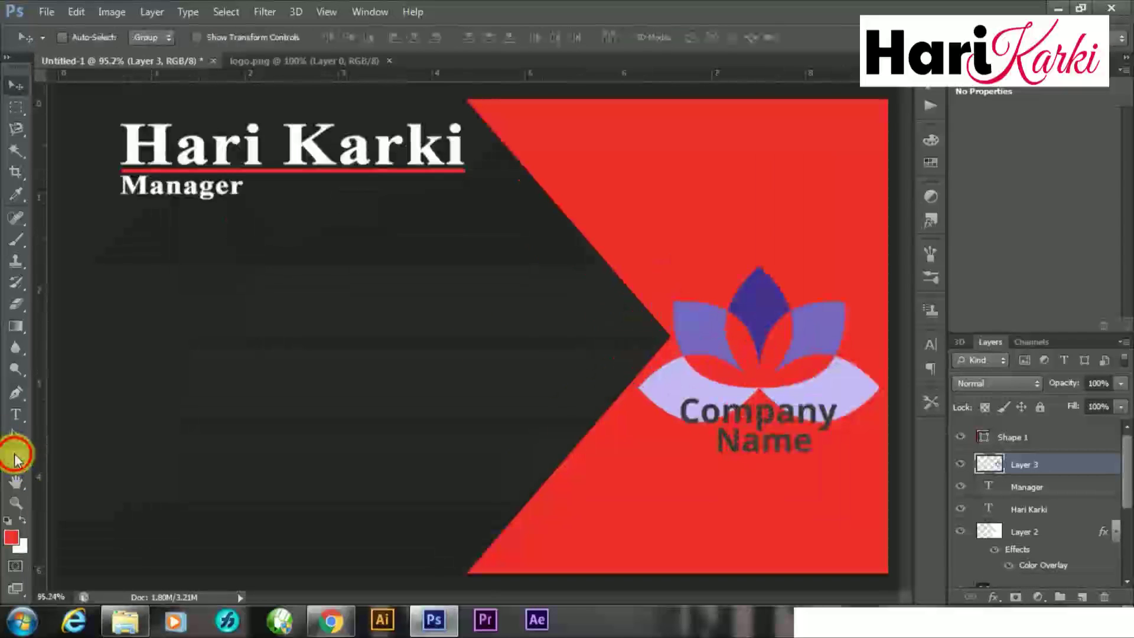
Draw a vertical line down the card's dark left side
{"action": "left_click_drag", "start_coordinate": [96, 271], "coordinate": [101, 490]}
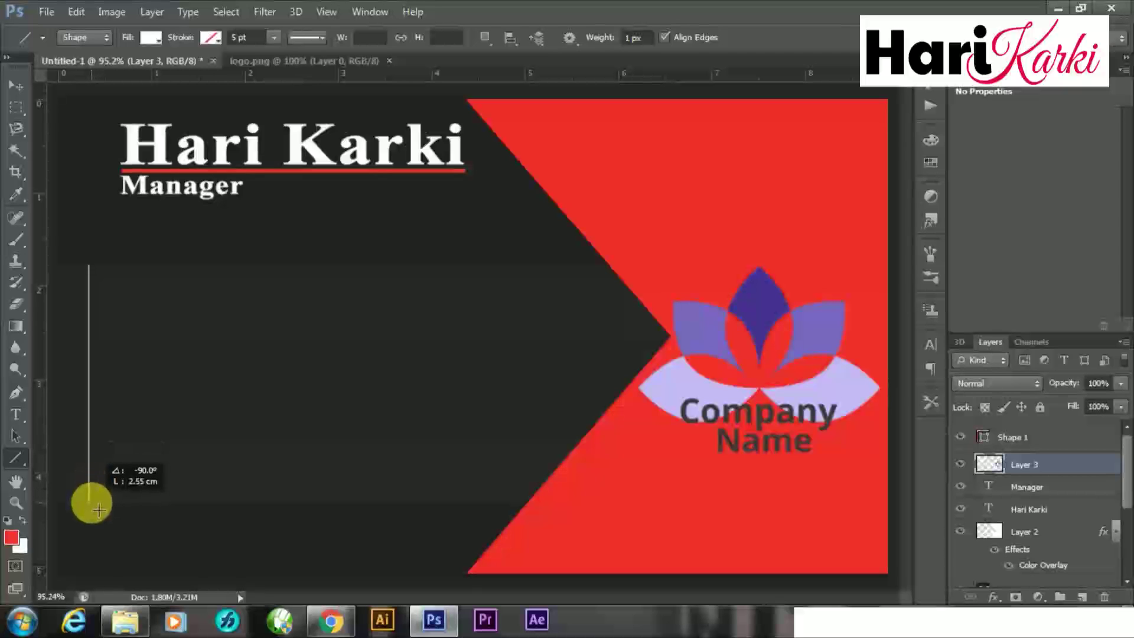
{"action": "left_click_drag", "start_coordinate": [98, 509], "coordinate": [95, 505]}
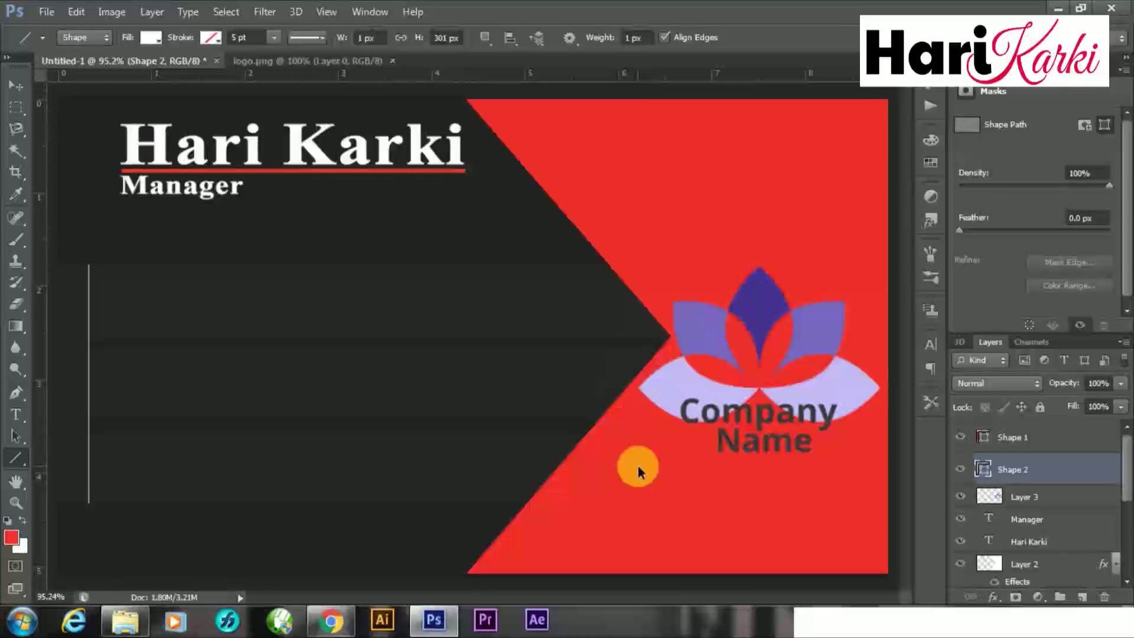
{"action": "key", "text": "ctrl+1"}
{"action": "key", "text": "ctrl+plus"}
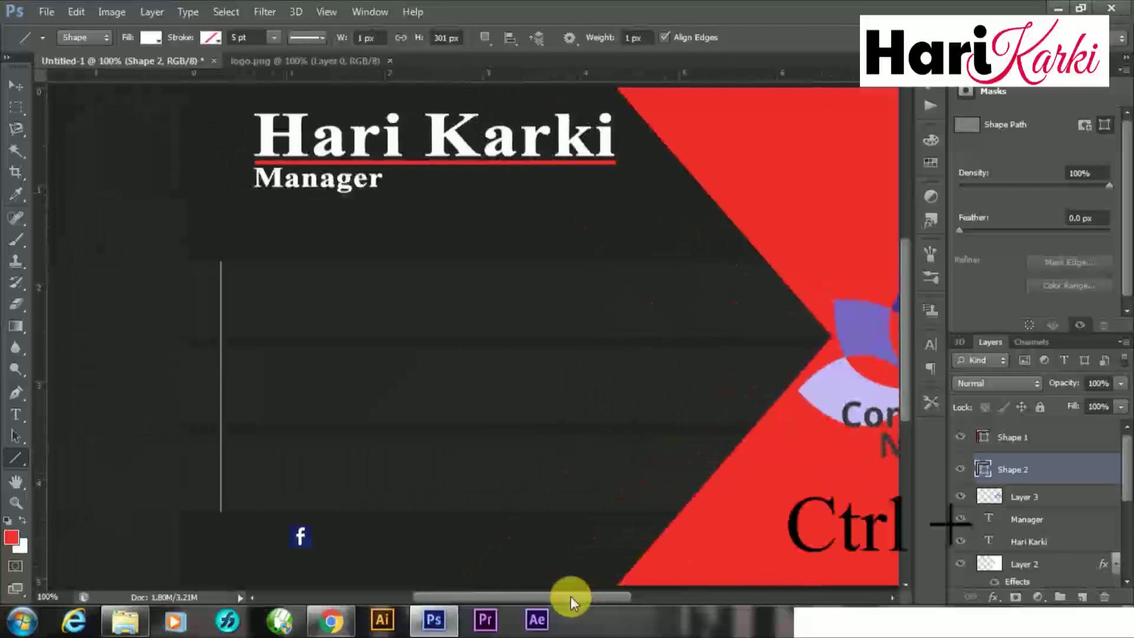
Widen the vertical line into a bar
{"action": "key", "text": "ctrl+t"}
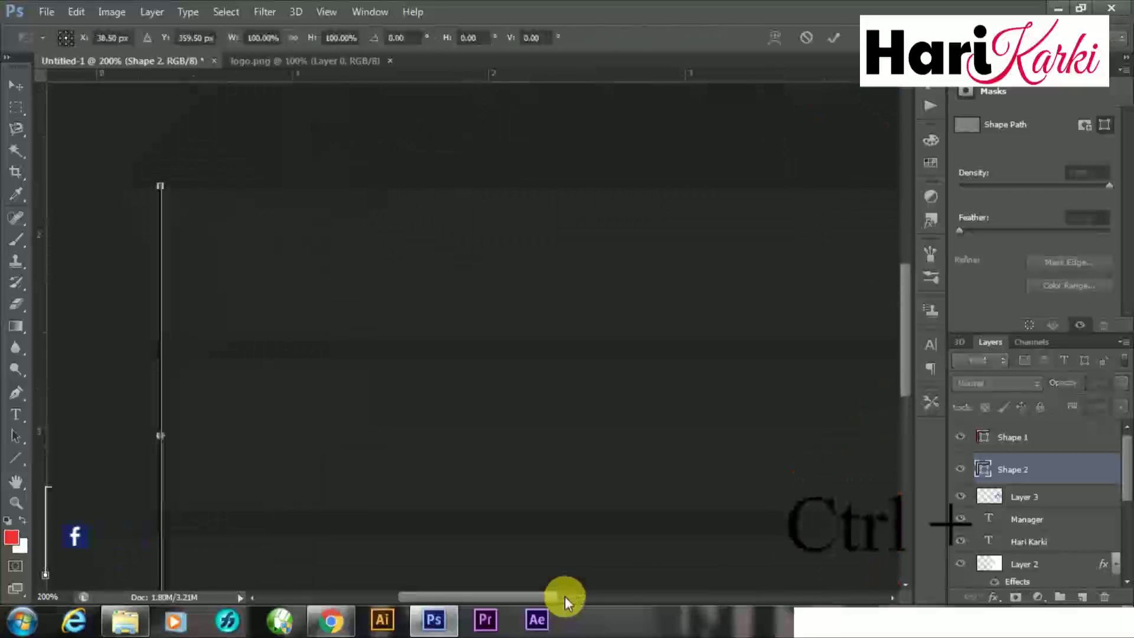
{"action": "left_click_drag", "start_coordinate": [176, 444], "coordinate": [176, 441]}
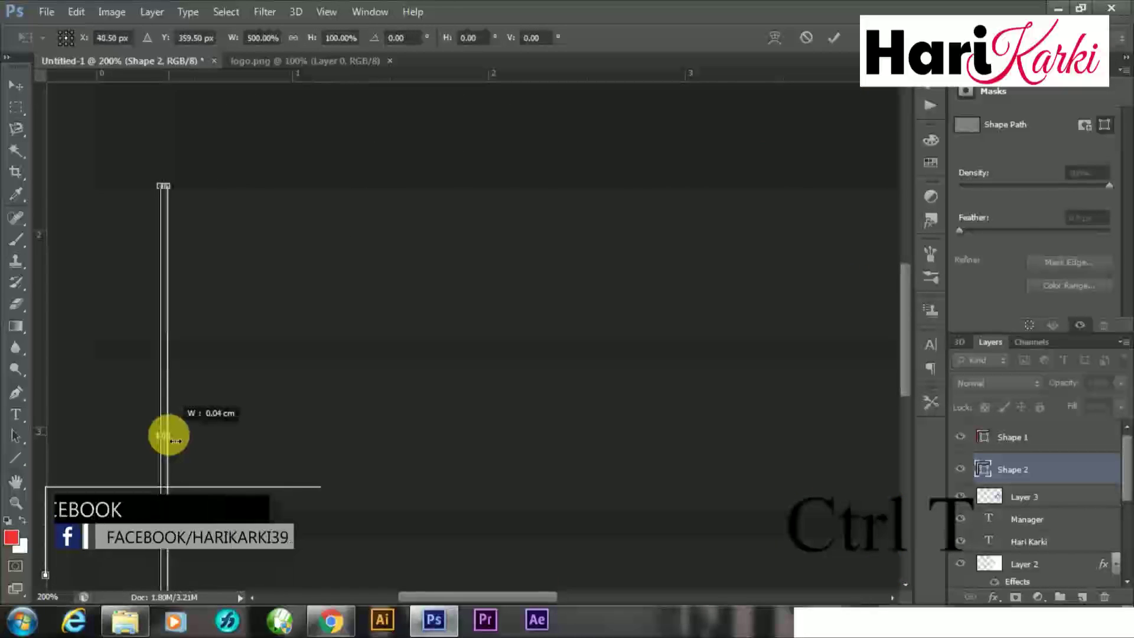
{"action": "left_click_drag", "start_coordinate": [175, 442], "coordinate": [182, 437]}
{"action": "key", "text": "ctrl+0"}
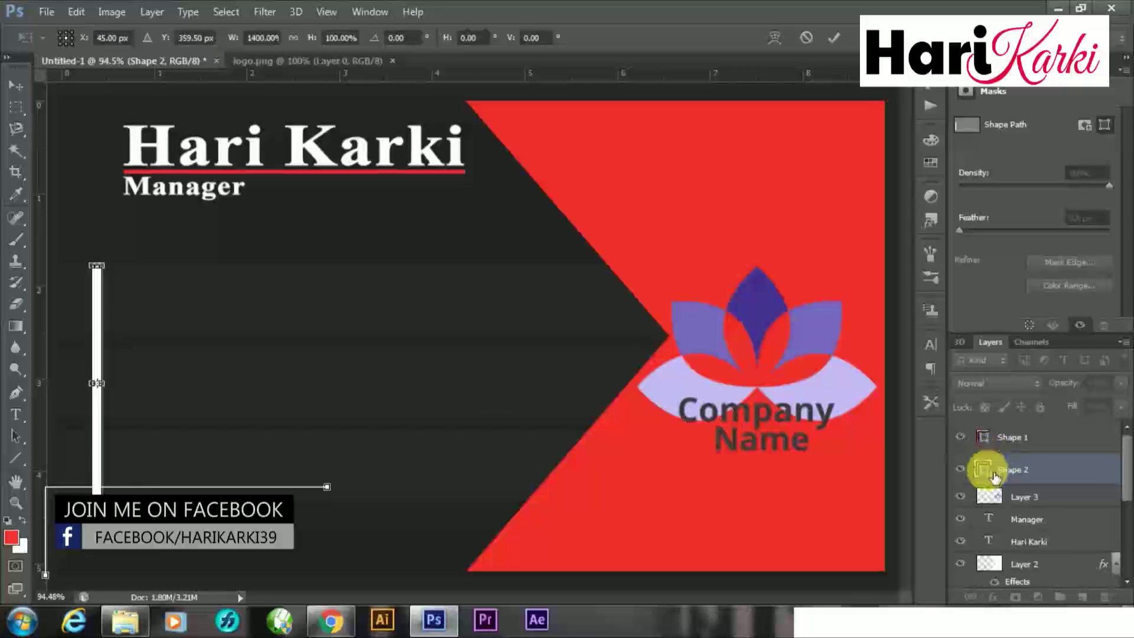
{"action": "key", "text": "Return"}
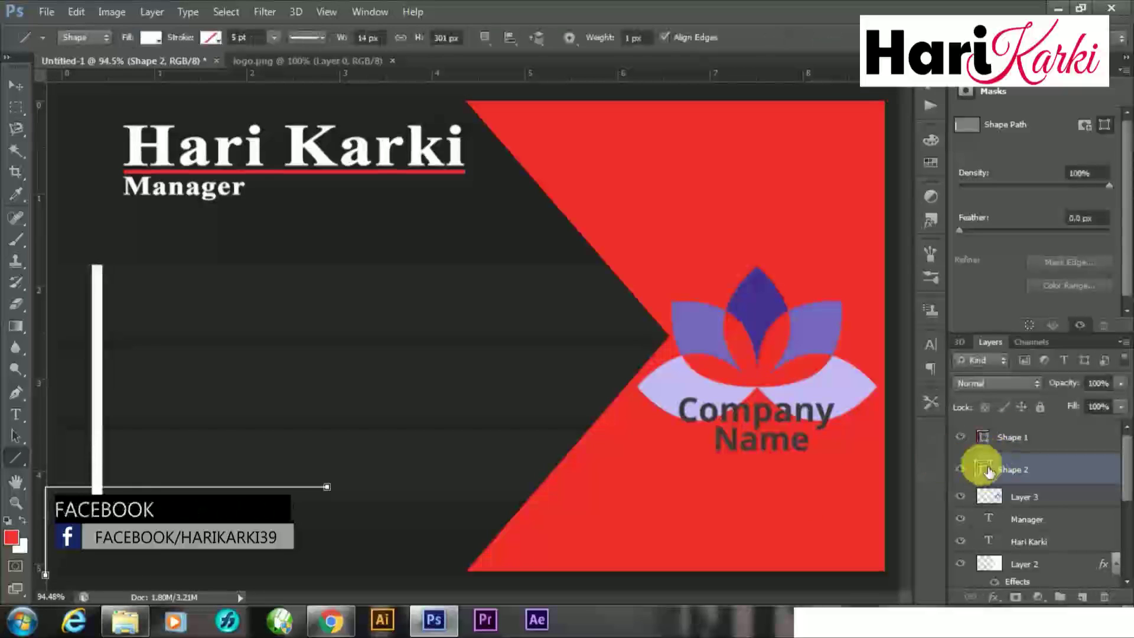
Fill the bar with the arrow panel's red at 50% opacity
{"action": "double_click", "coordinate": [982, 468]}
{"action": "left_click_drag", "start_coordinate": [751, 204], "coordinate": [626, 192]}
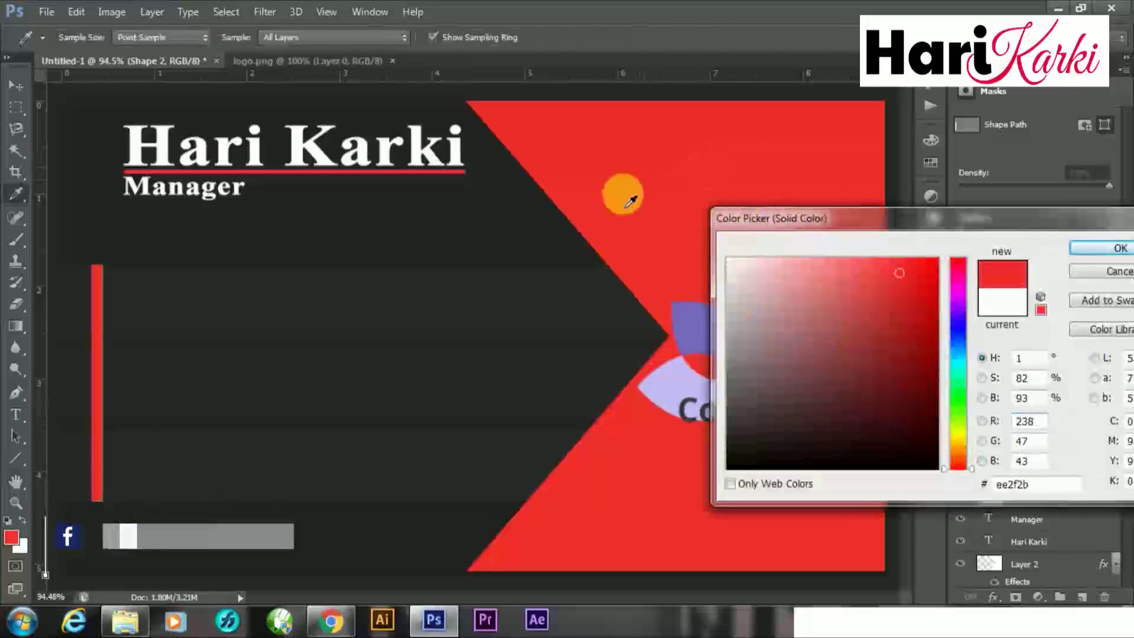
{"action": "left_click", "coordinate": [1106, 251]}
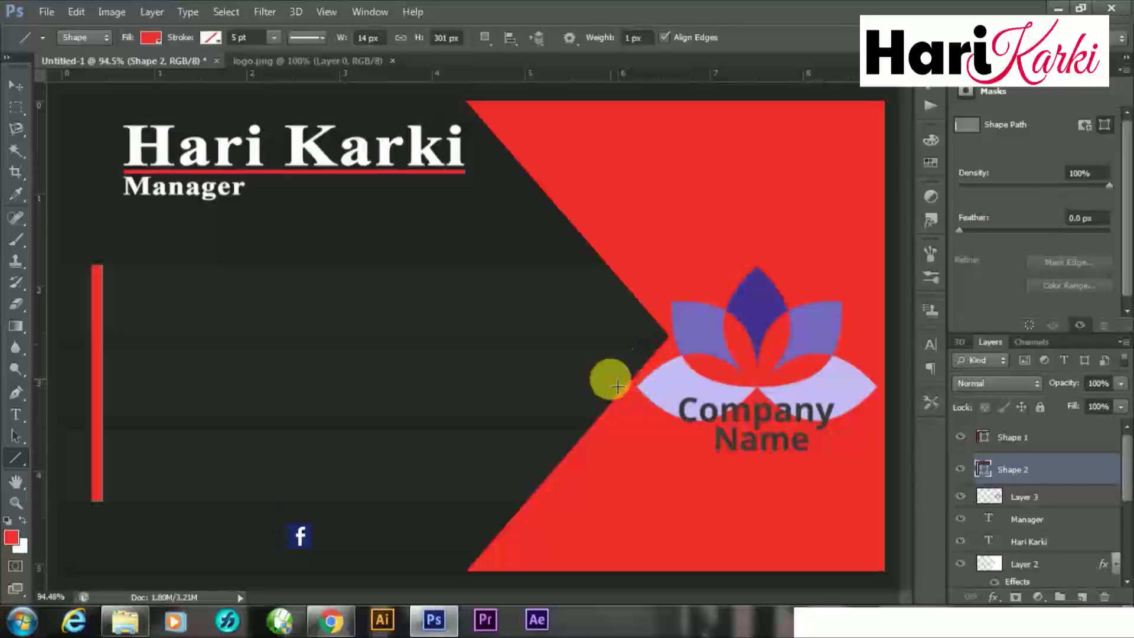
{"action": "left_click", "coordinate": [1112, 389]}
{"action": "type", "text": "50"}
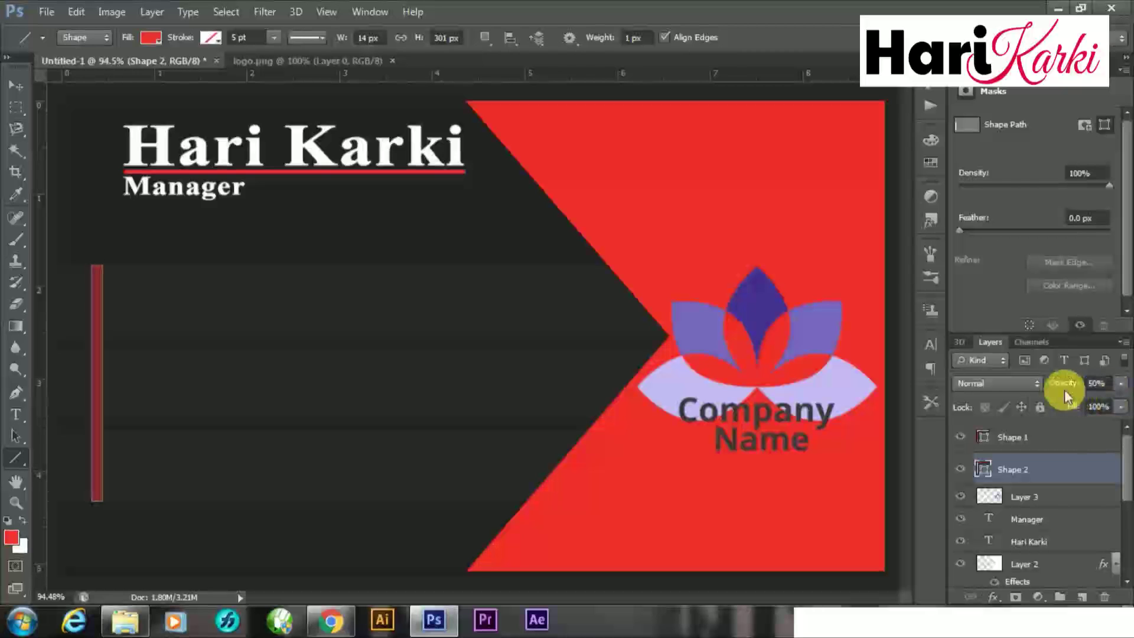
Select Layer 3 and the Shape 2 bar with the Move tool, ending on Layer 3
{"action": "left_click", "coordinate": [16, 86]}
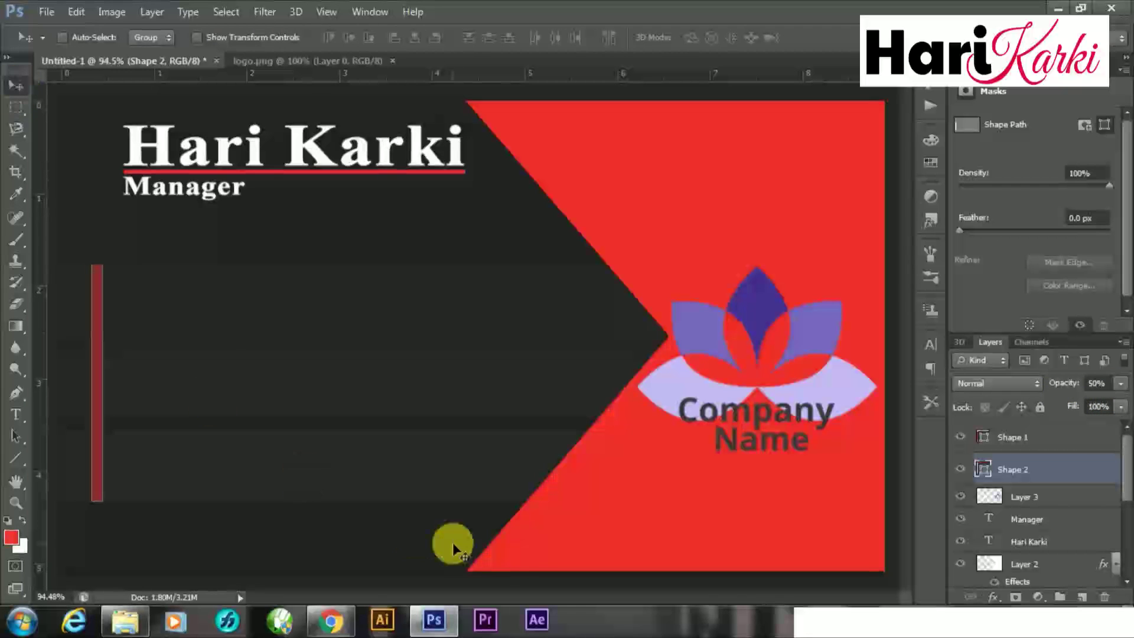
{"action": "left_click", "coordinate": [1017, 502]}
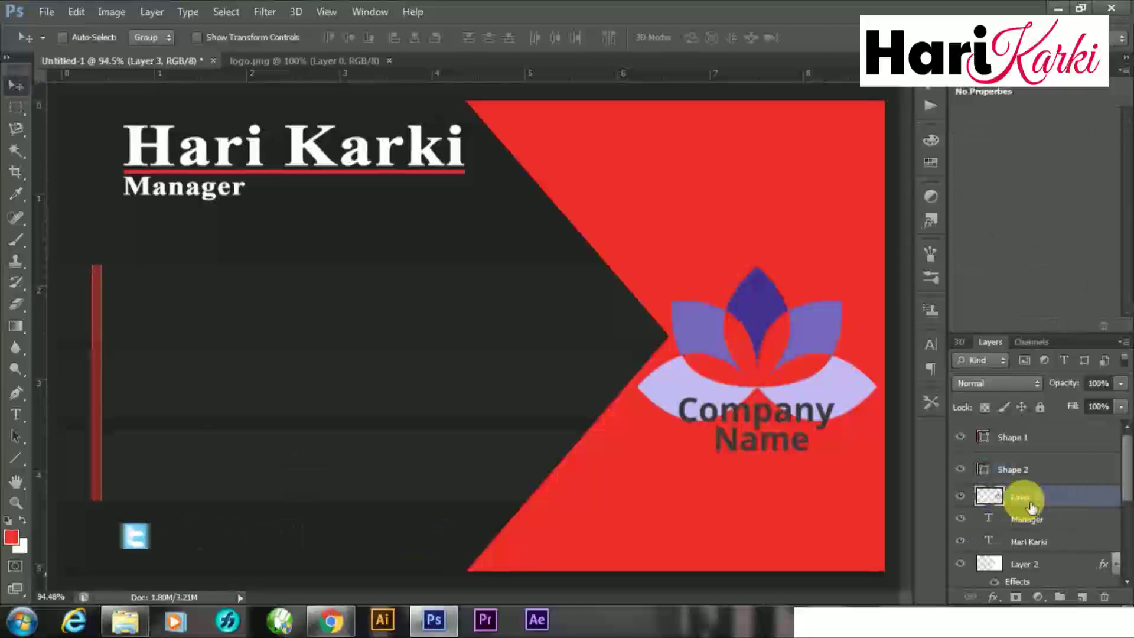
{"action": "left_click", "coordinate": [1034, 469]}
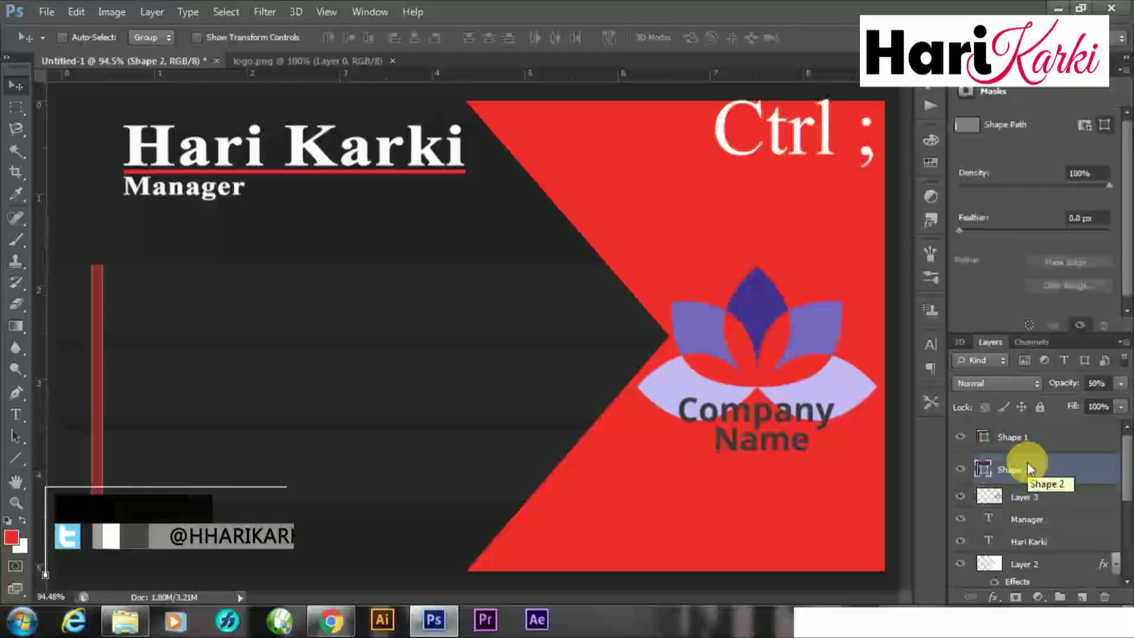
{"action": "left_click", "coordinate": [1016, 497]}
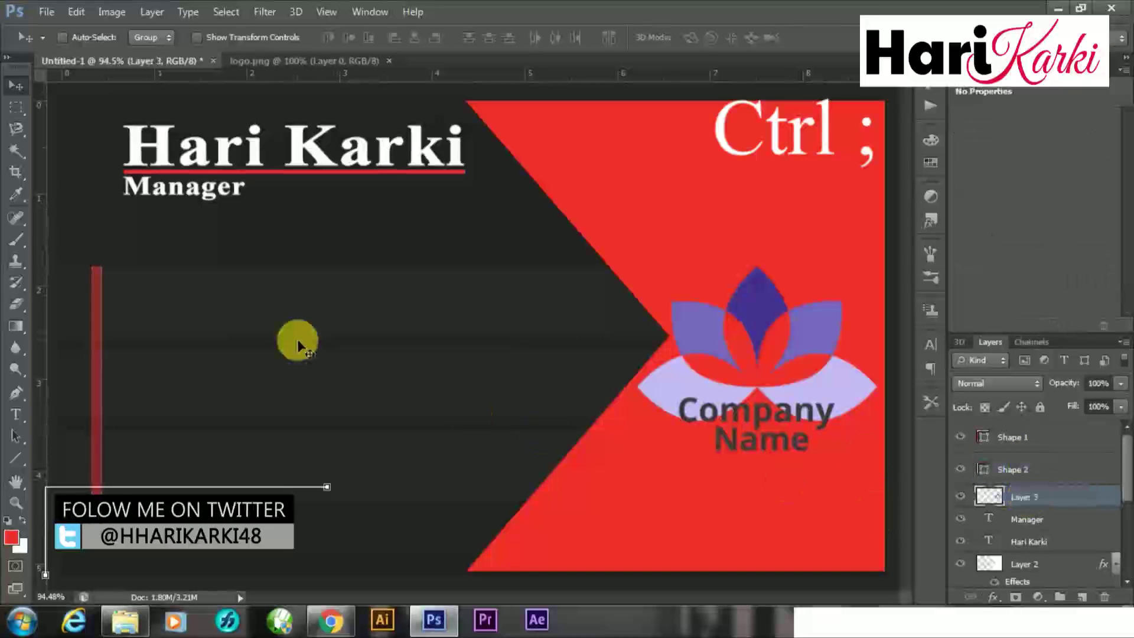
Open the phone_icon, img_342749 and Email files from the icons folder in Photoshop
{"action": "left_click", "coordinate": [126, 618]}
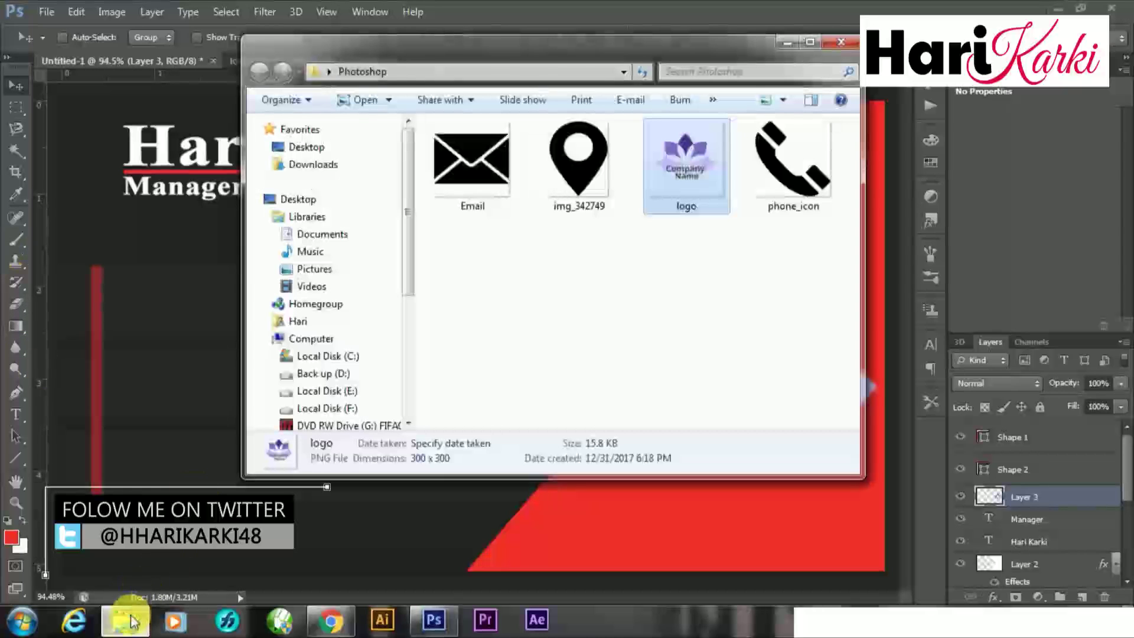
{"action": "left_click", "coordinate": [825, 188]}
{"action": "left_click", "coordinate": [579, 162], "text": "ctrl"}
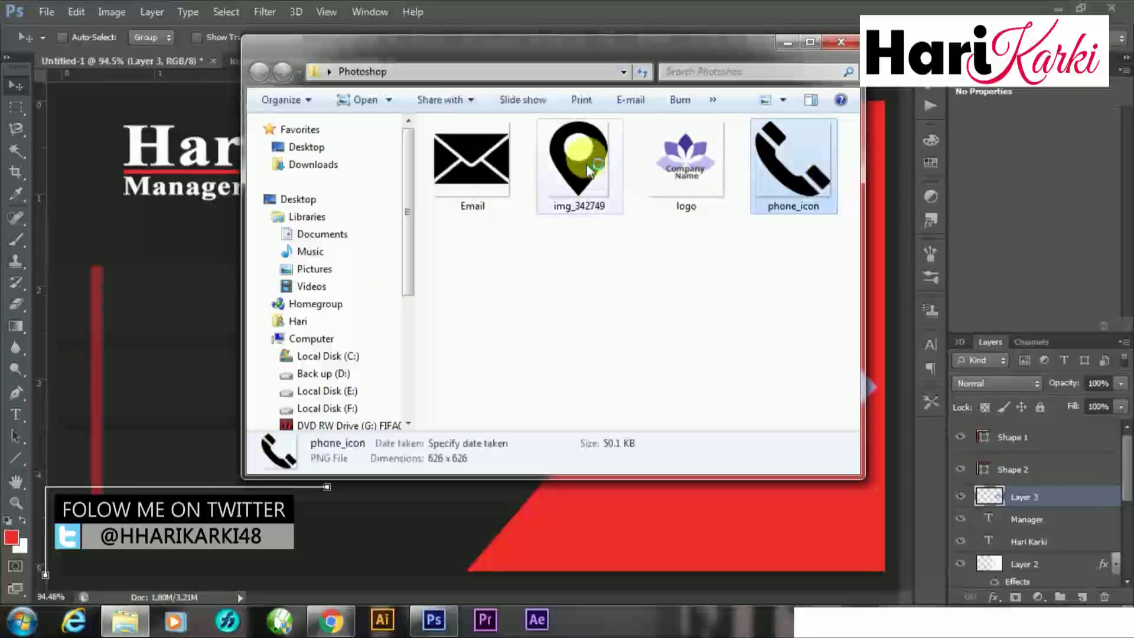
{"action": "left_click", "coordinate": [472, 165], "text": "ctrl"}
{"action": "left_click_drag", "start_coordinate": [472, 165], "coordinate": [481, 13]}
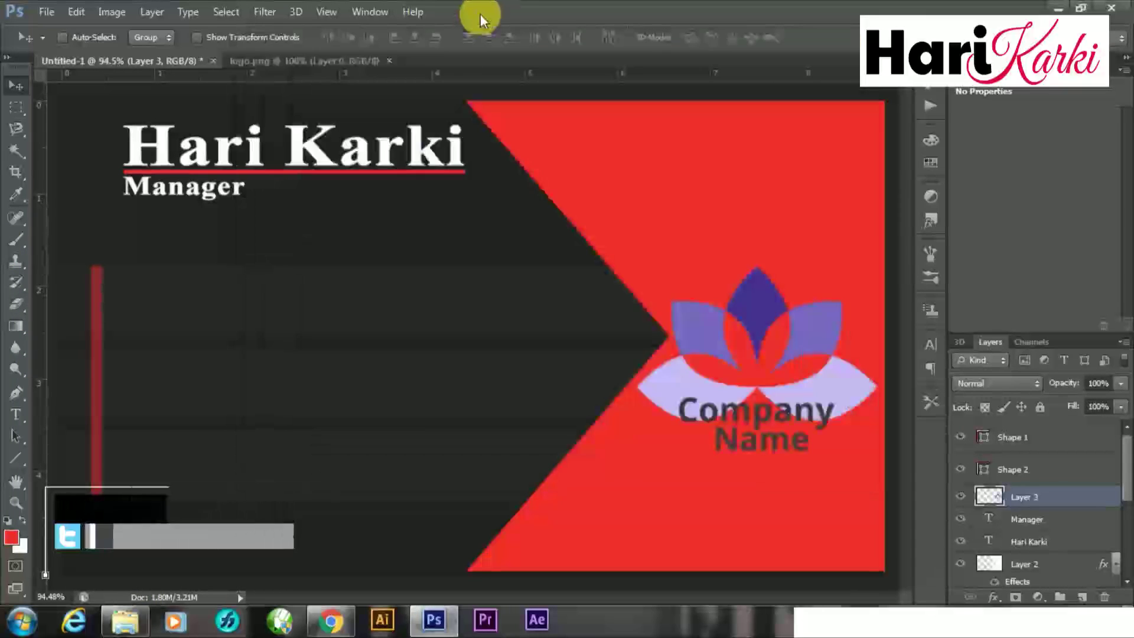
Bring the phone icon into the card, scaled to 10.54% beside the red bar's top
{"action": "mouse_move", "coordinate": [392, 266]}
{"action": "left_mouse_down"}
{"action": "mouse_move", "coordinate": [155, 66]}
{"action": "mouse_move", "coordinate": [275, 261]}
{"action": "left_mouse_up"}
{"action": "key", "text": "ctrl+t"}
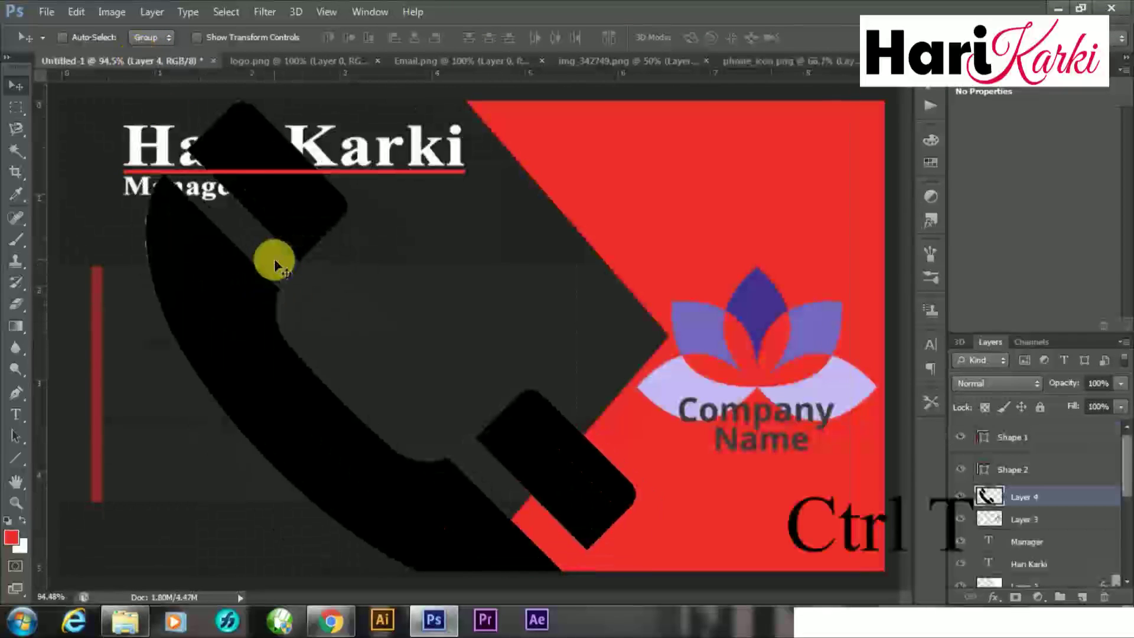
{"action": "left_click_drag", "start_coordinate": [140, 93], "coordinate": [470, 423]}
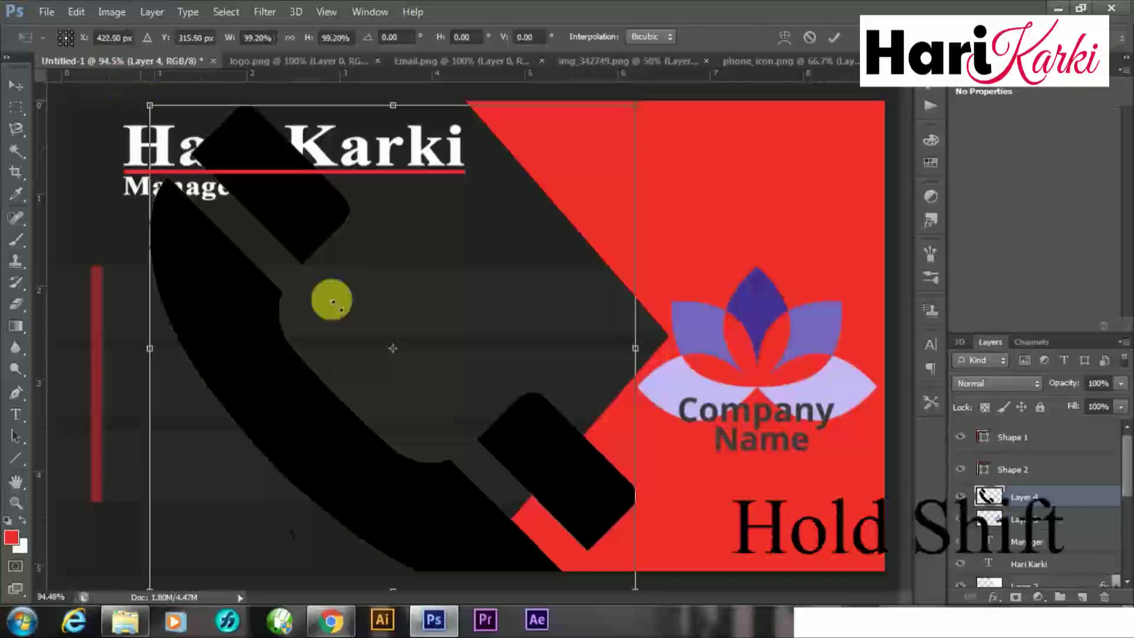
{"action": "mouse_move", "coordinate": [513, 508]}
{"action": "left_mouse_down"}
{"action": "mouse_move", "coordinate": [312, 369]}
{"action": "mouse_move", "coordinate": [280, 333]}
{"action": "left_mouse_up"}
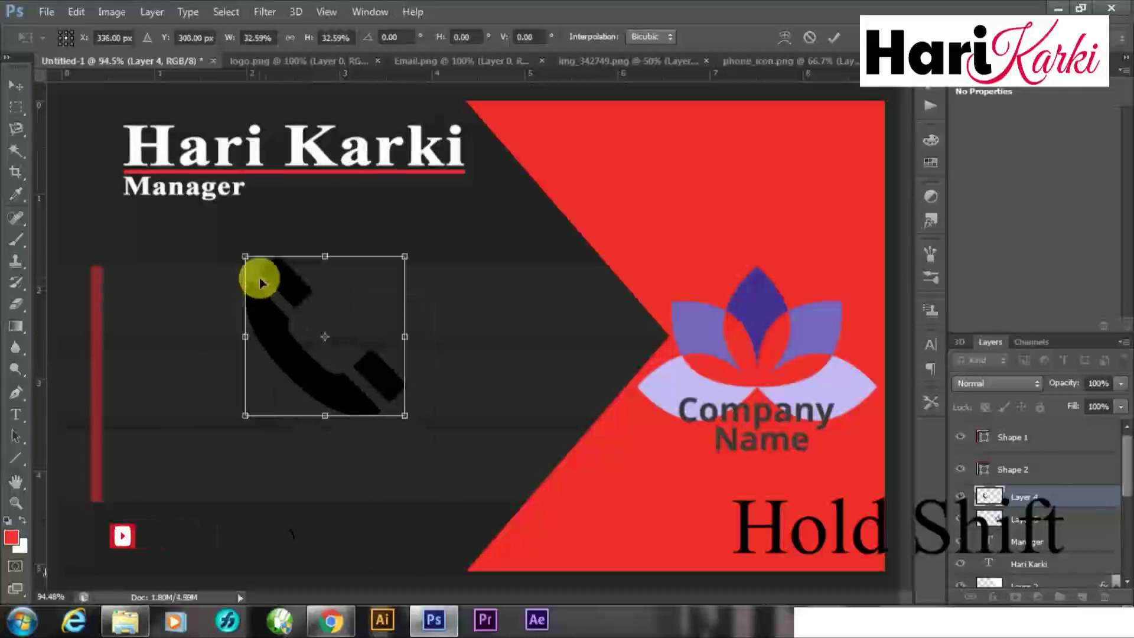
{"action": "mouse_move", "coordinate": [242, 254]}
{"action": "left_mouse_down"}
{"action": "mouse_move", "coordinate": [343, 378]}
{"action": "mouse_move", "coordinate": [353, 365]}
{"action": "mouse_move", "coordinate": [129, 307]}
{"action": "mouse_move", "coordinate": [141, 317]}
{"action": "left_mouse_up"}
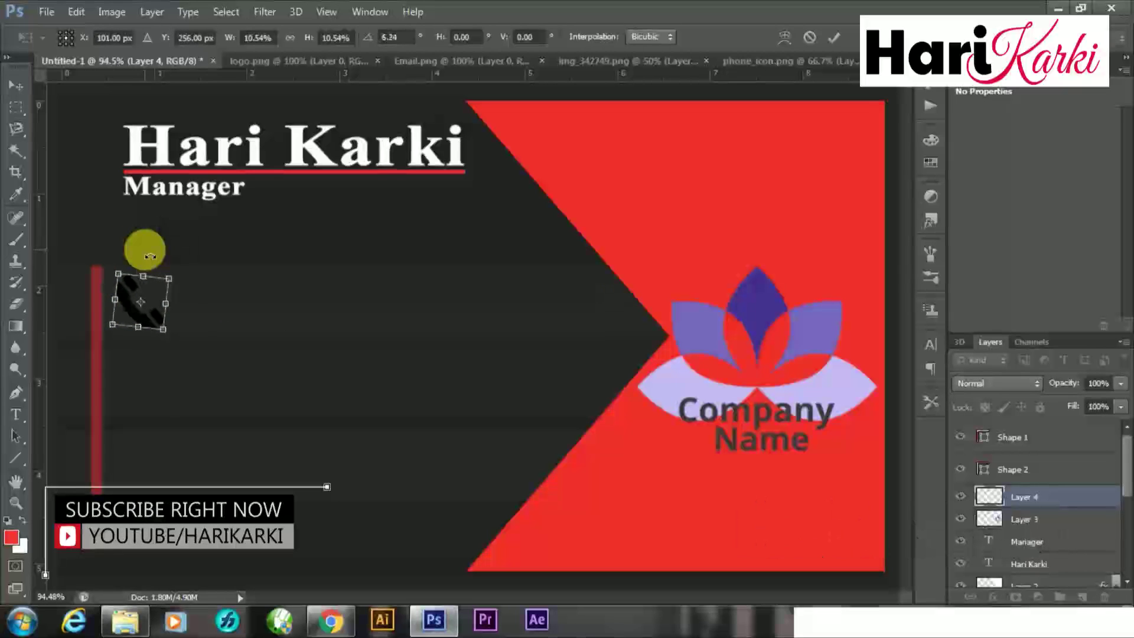
{"action": "key", "text": "Return"}
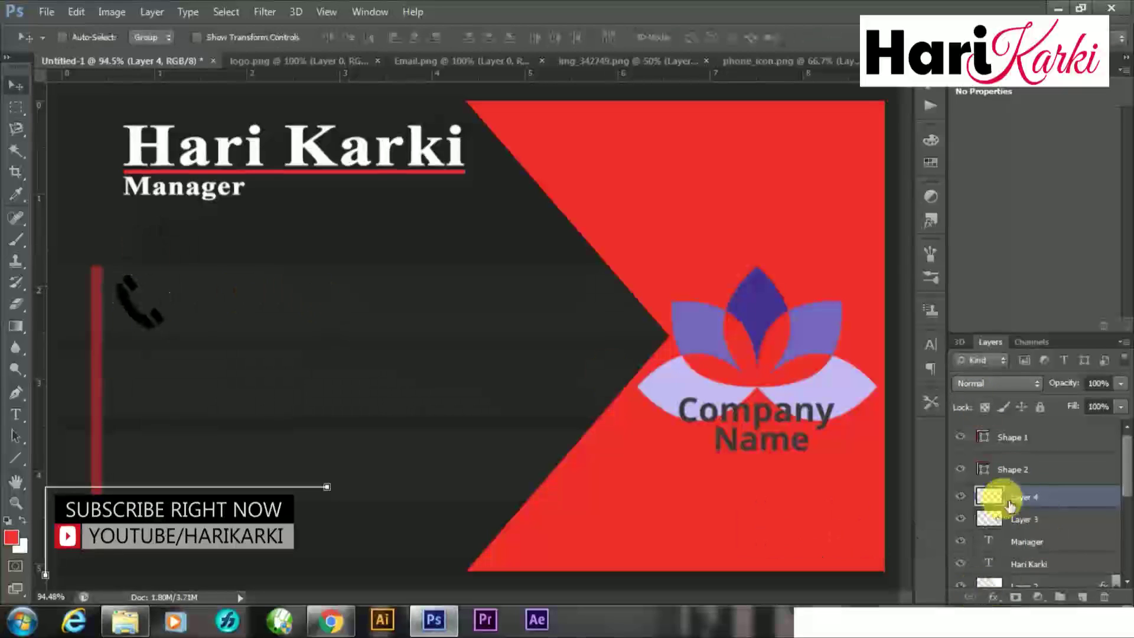
{"action": "left_click", "coordinate": [994, 597]}
{"action": "left_click", "coordinate": [974, 396]}
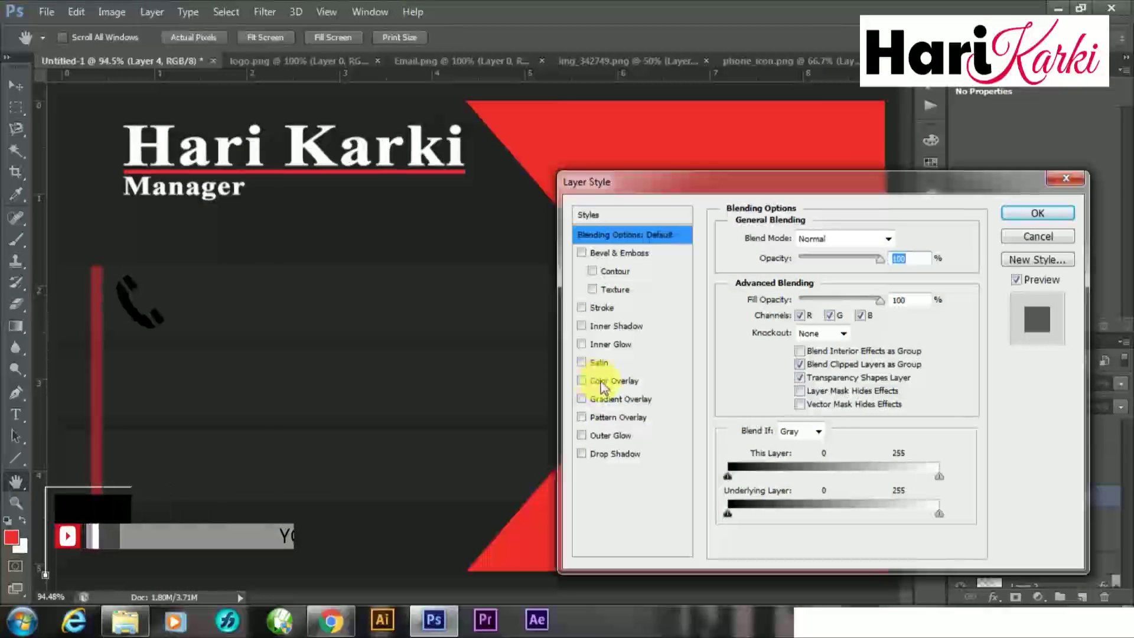
Give the phone icon on Layer 4 a white Color Overlay
{"action": "left_click", "coordinate": [594, 382]}
{"action": "left_click", "coordinate": [898, 238]}
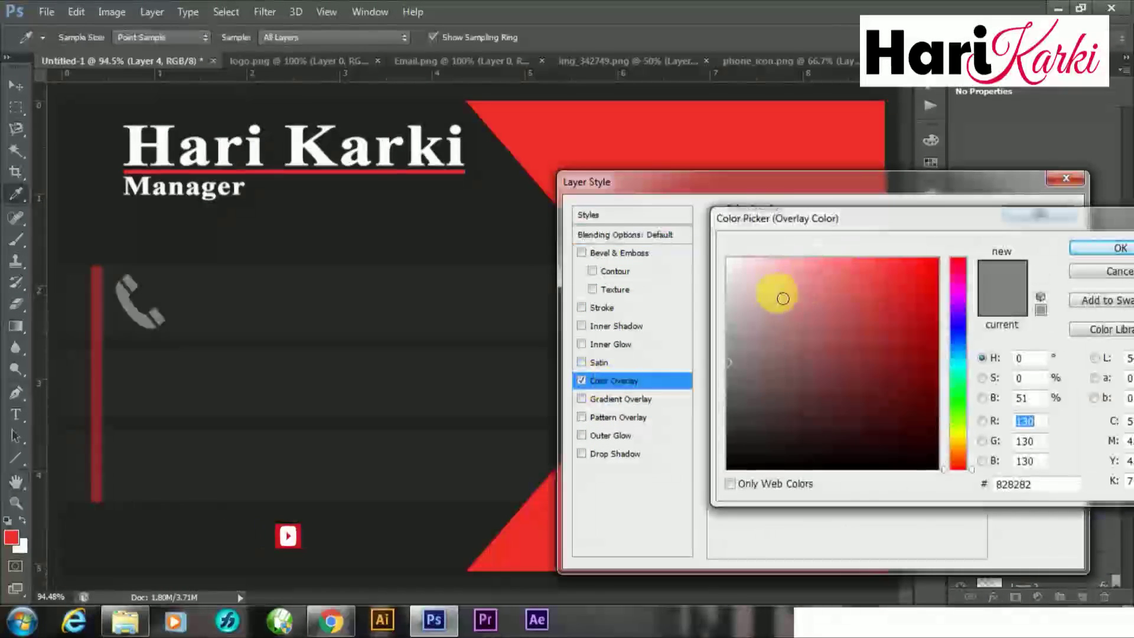
{"action": "left_click_drag", "start_coordinate": [780, 295], "coordinate": [611, 219]}
{"action": "left_click", "coordinate": [1122, 249]}
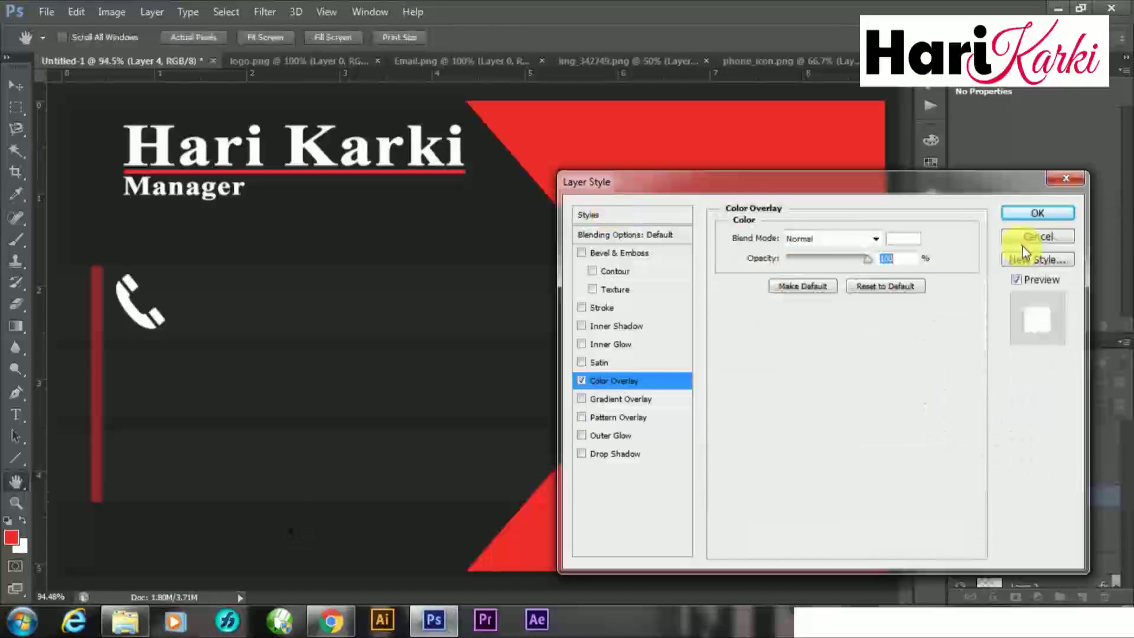
{"action": "left_click", "coordinate": [1029, 219]}
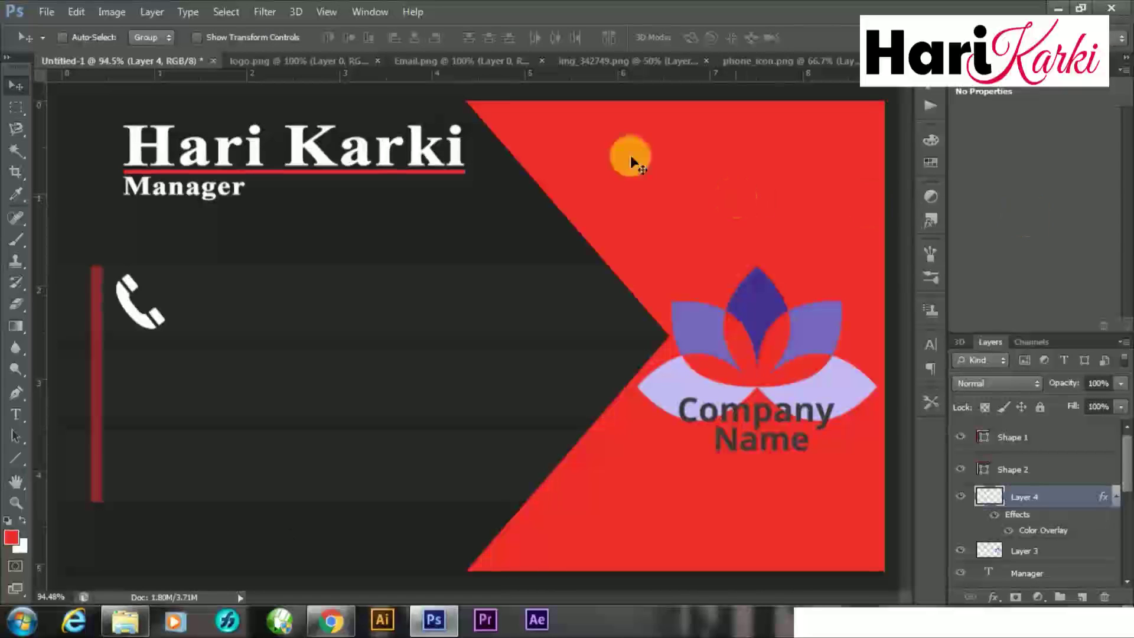
{"action": "left_click", "coordinate": [320, 57]}
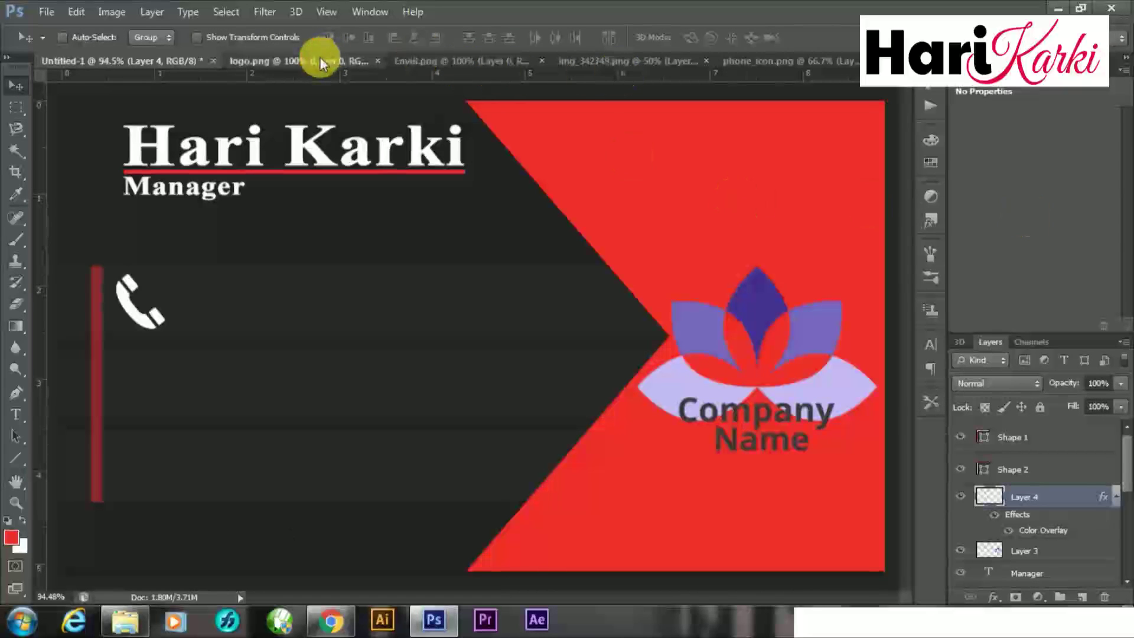
Close logo.png, drop the envelope into the card and shrink it to about a quarter
{"action": "left_click", "coordinate": [372, 63]}
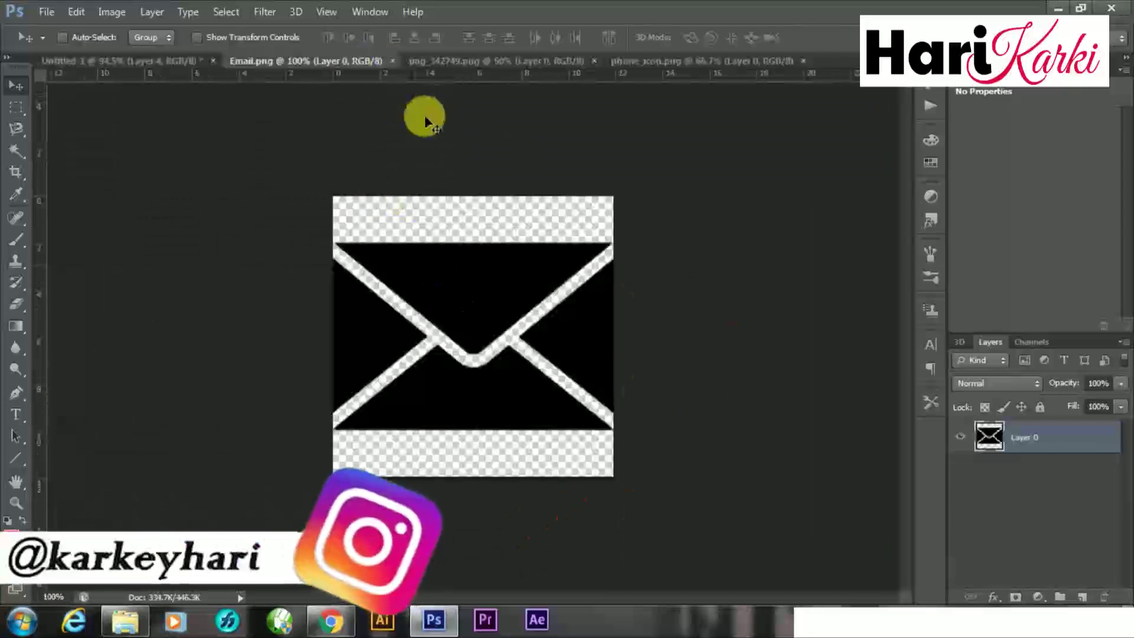
{"action": "left_click_drag", "start_coordinate": [460, 326], "coordinate": [180, 106]}
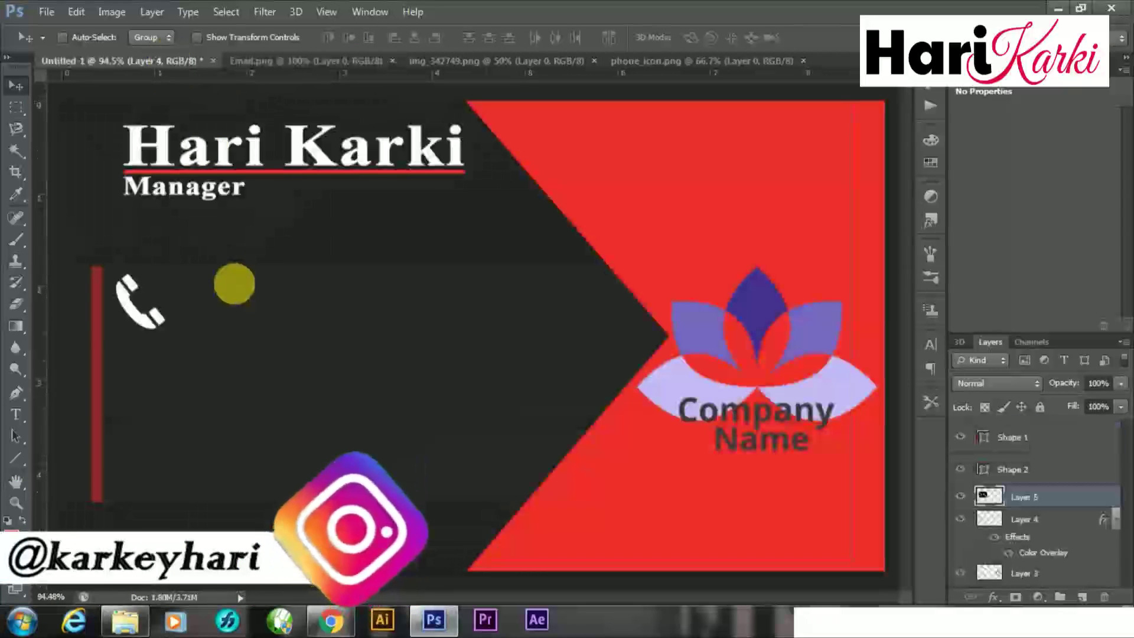
{"action": "left_click_drag", "start_coordinate": [181, 106], "coordinate": [333, 370]}
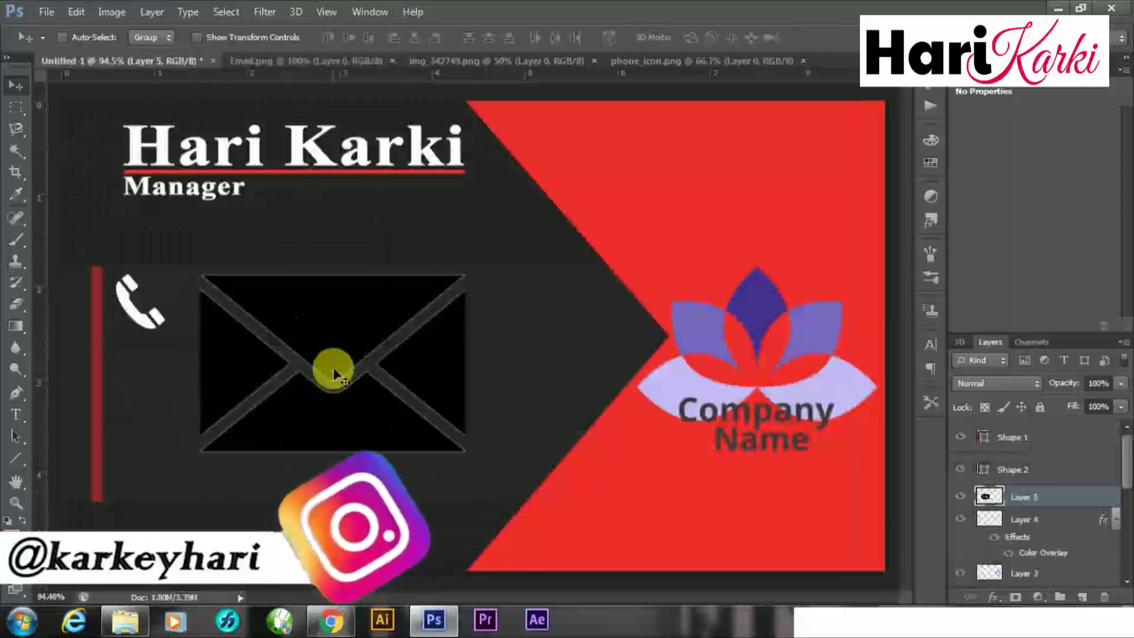
{"action": "key", "text": "ctrl+t"}
{"action": "left_click_drag", "start_coordinate": [286, 349], "coordinate": [384, 431]}
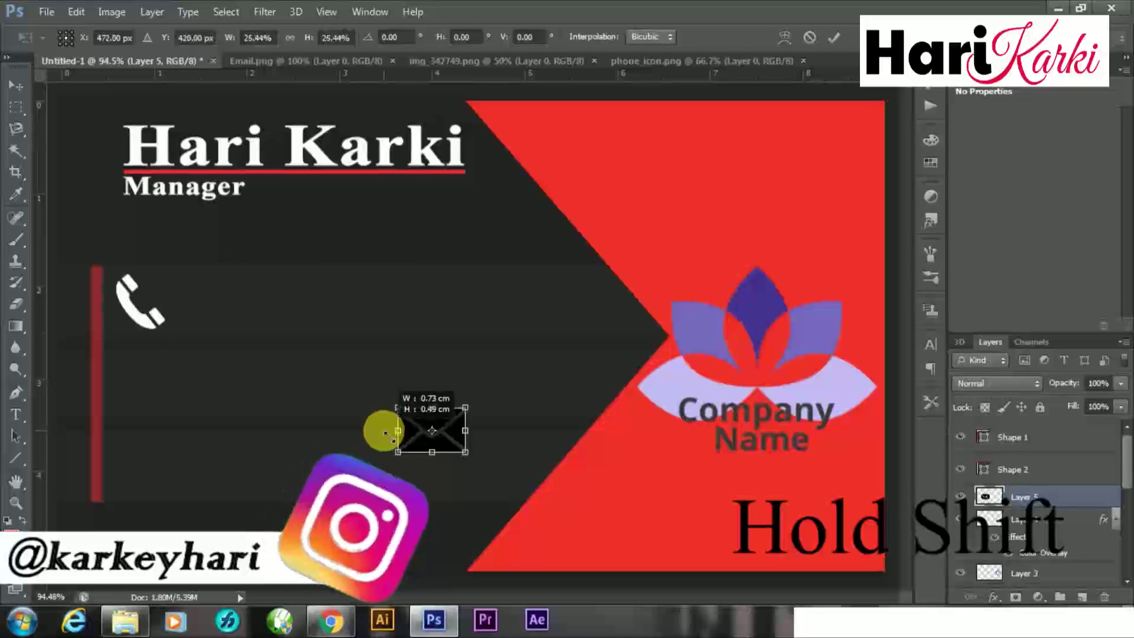
{"action": "left_click_drag", "start_coordinate": [384, 431], "coordinate": [382, 430]}
{"action": "left_click_drag", "start_coordinate": [38, 278], "coordinate": [118, 306]}
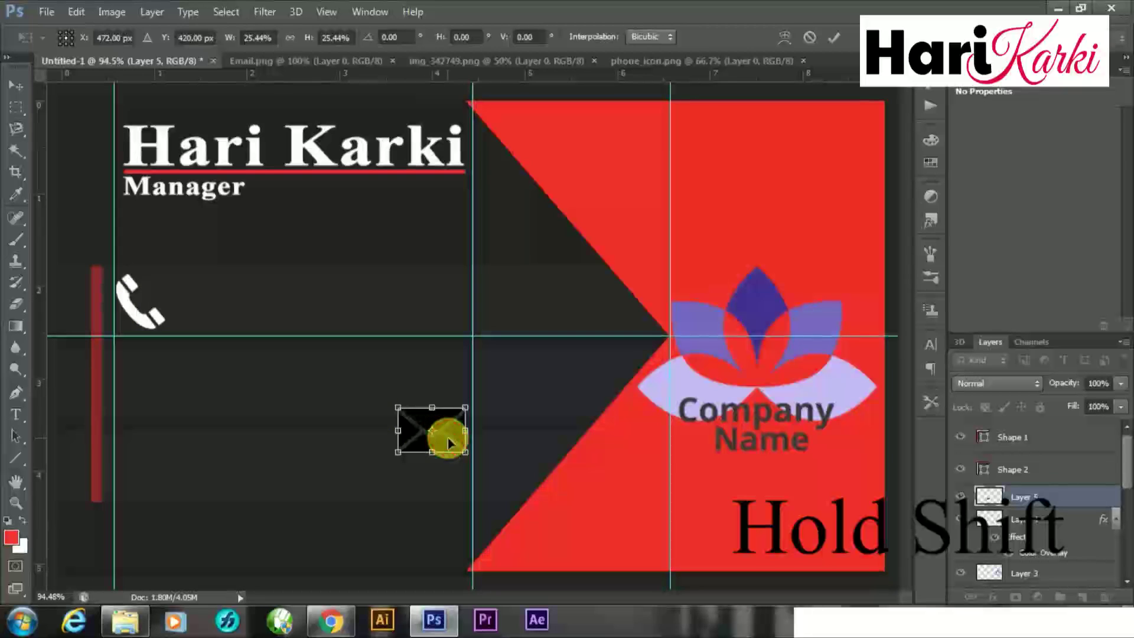
{"action": "key", "text": "Return"}
Position the envelope under the phone icon, narrowing it to about 72% width
{"action": "left_click_drag", "start_coordinate": [448, 437], "coordinate": [168, 396]}
{"action": "key", "text": "ctrl+t"}
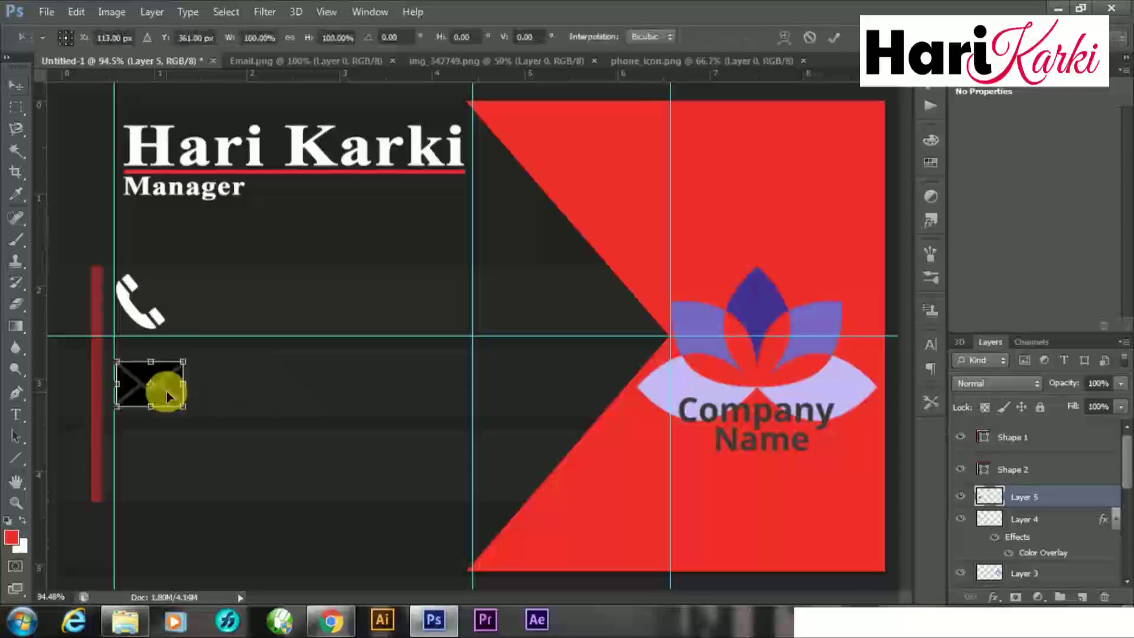
{"action": "left_click_drag", "start_coordinate": [42, 295], "coordinate": [171, 330]}
{"action": "left_click_drag", "start_coordinate": [183, 405], "coordinate": [160, 398]}
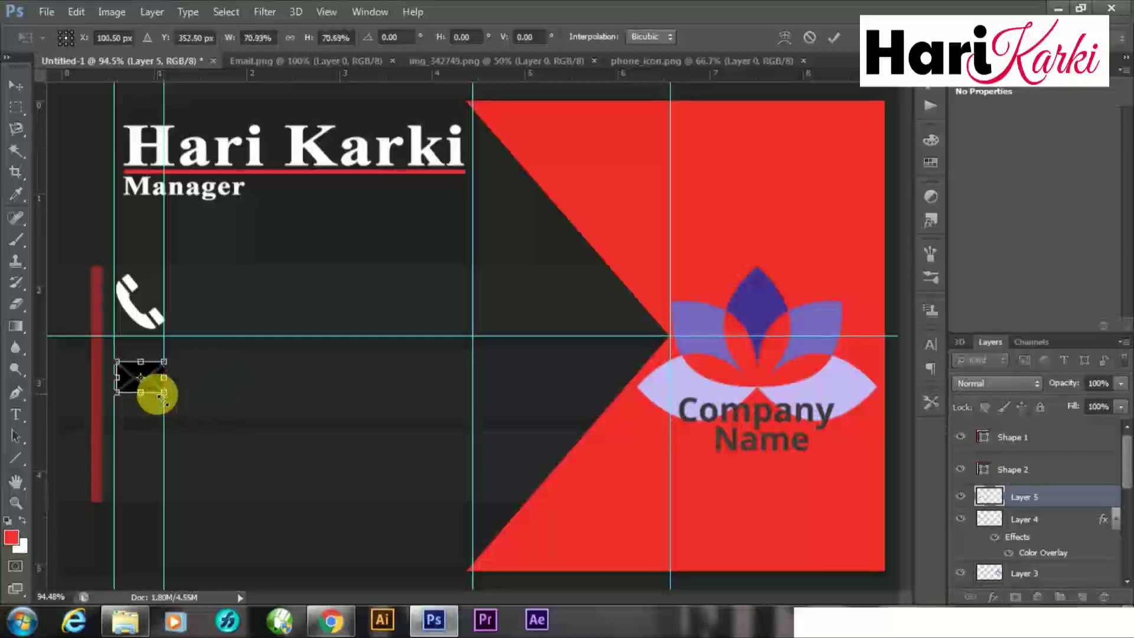
{"action": "key", "text": "Return"}
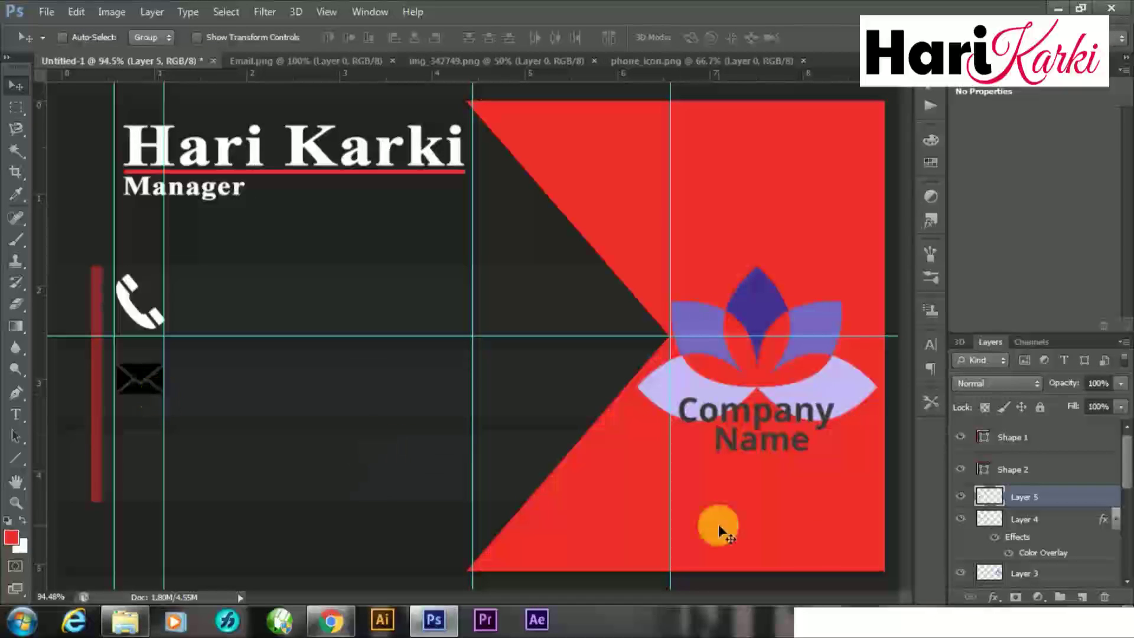
{"action": "left_click", "coordinate": [993, 597]}
{"action": "left_click", "coordinate": [966, 402]}
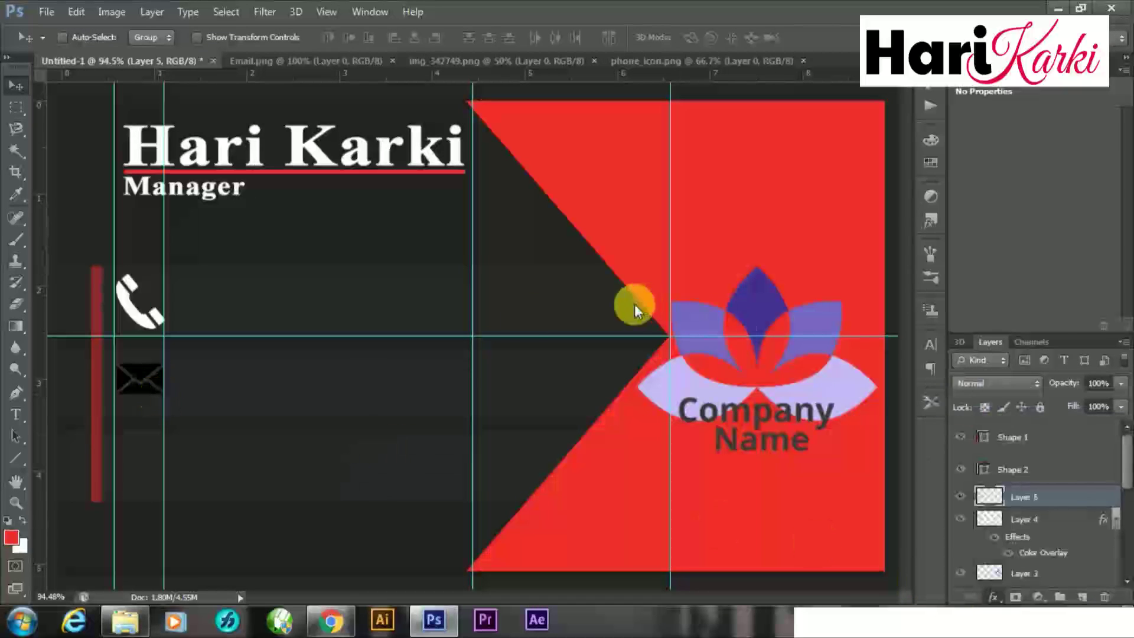
Apply a white Color Overlay to the envelope icon on Layer 5
{"action": "left_click", "coordinate": [586, 381]}
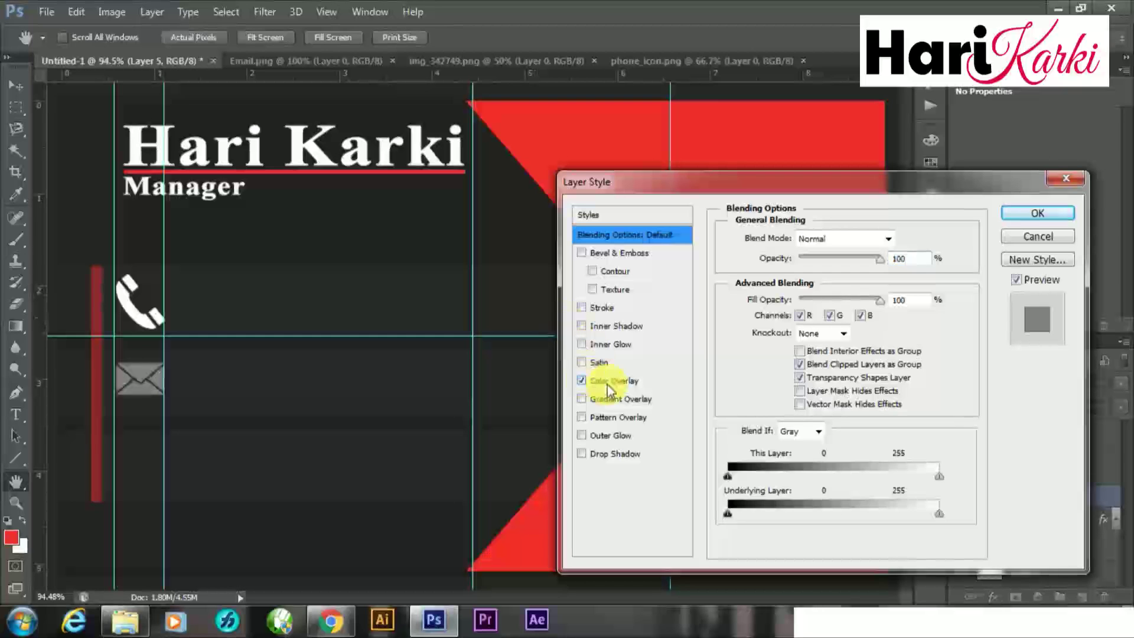
{"action": "left_click", "coordinate": [901, 241]}
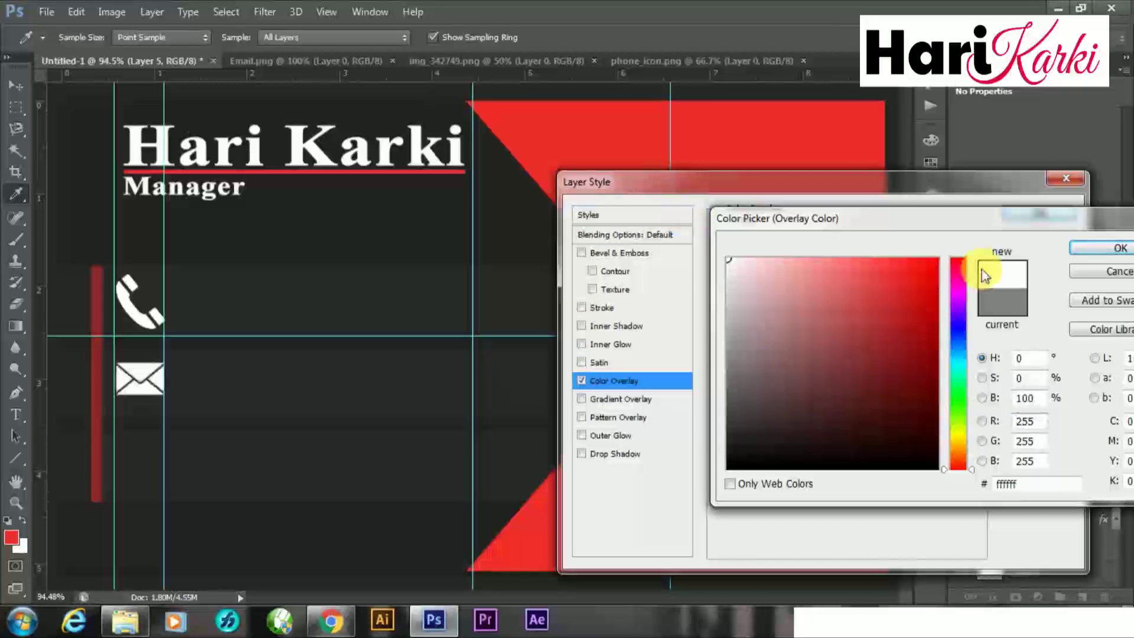
{"action": "left_click", "coordinate": [1122, 250]}
{"action": "left_click", "coordinate": [1012, 213]}
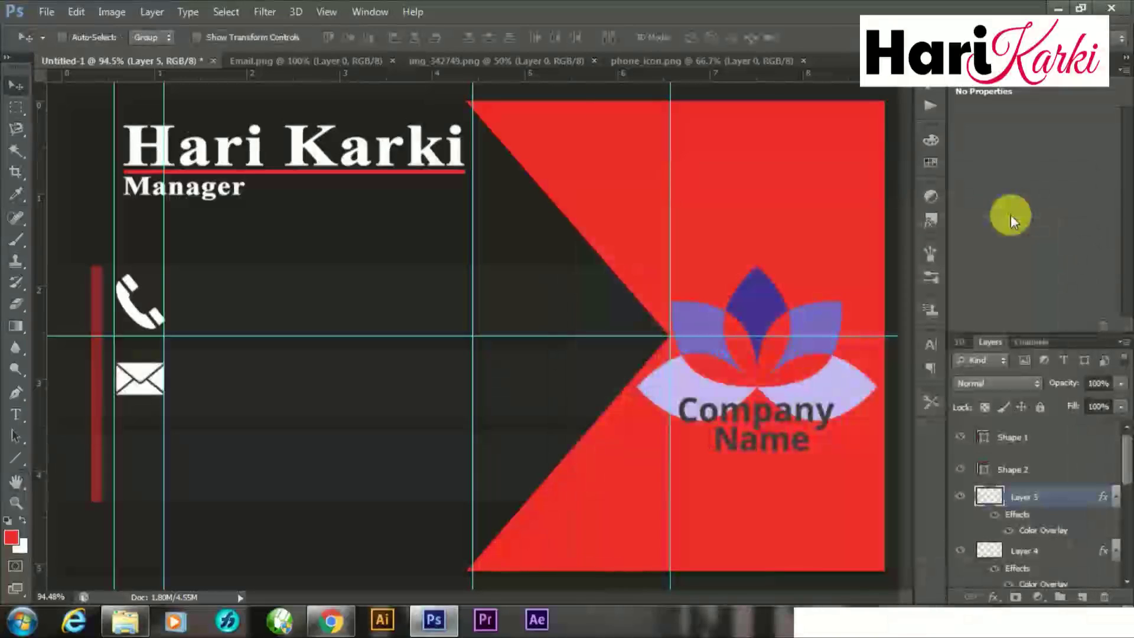
Close Email.png and drag the location-pin image onto the card
{"action": "left_click", "coordinate": [127, 621]}
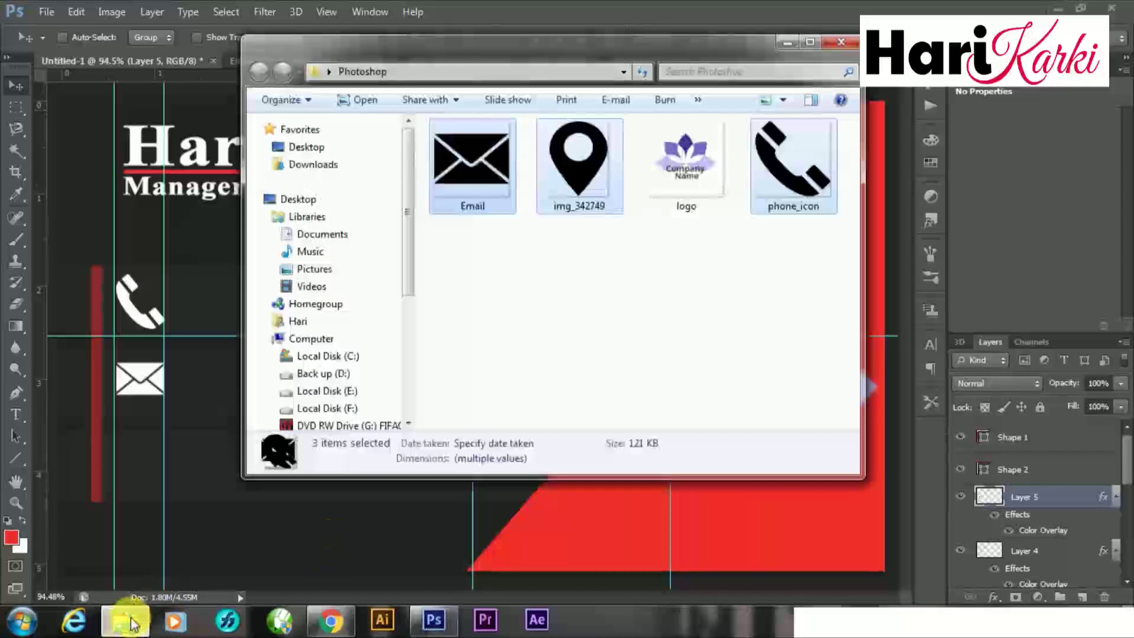
{"action": "key", "text": "Return"}
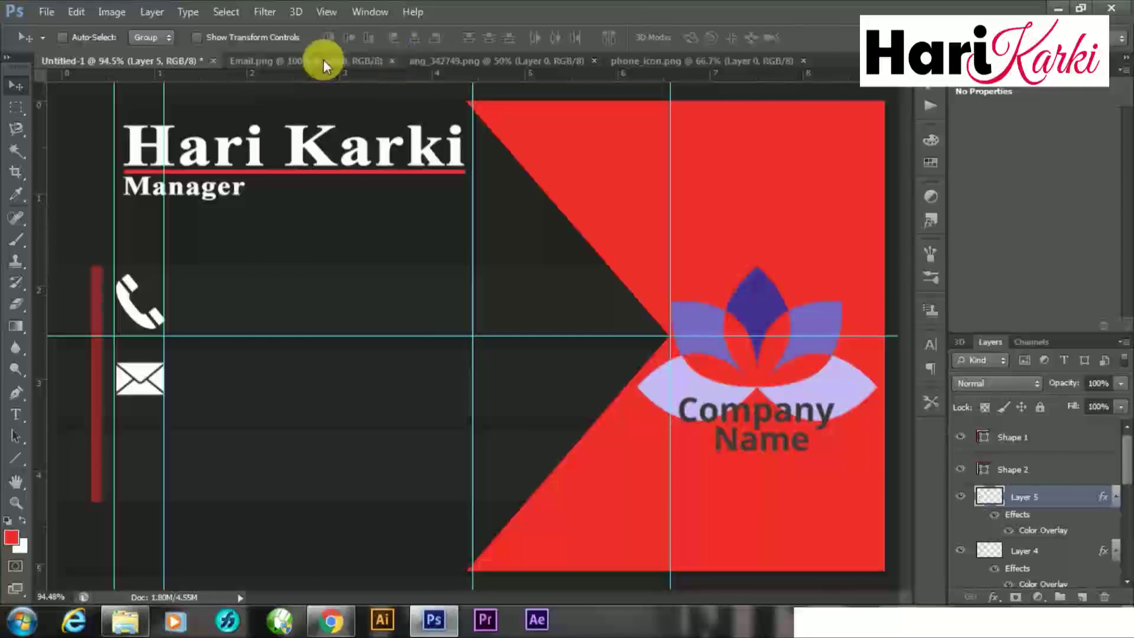
{"action": "left_click", "coordinate": [372, 59]}
{"action": "left_click", "coordinate": [389, 61]}
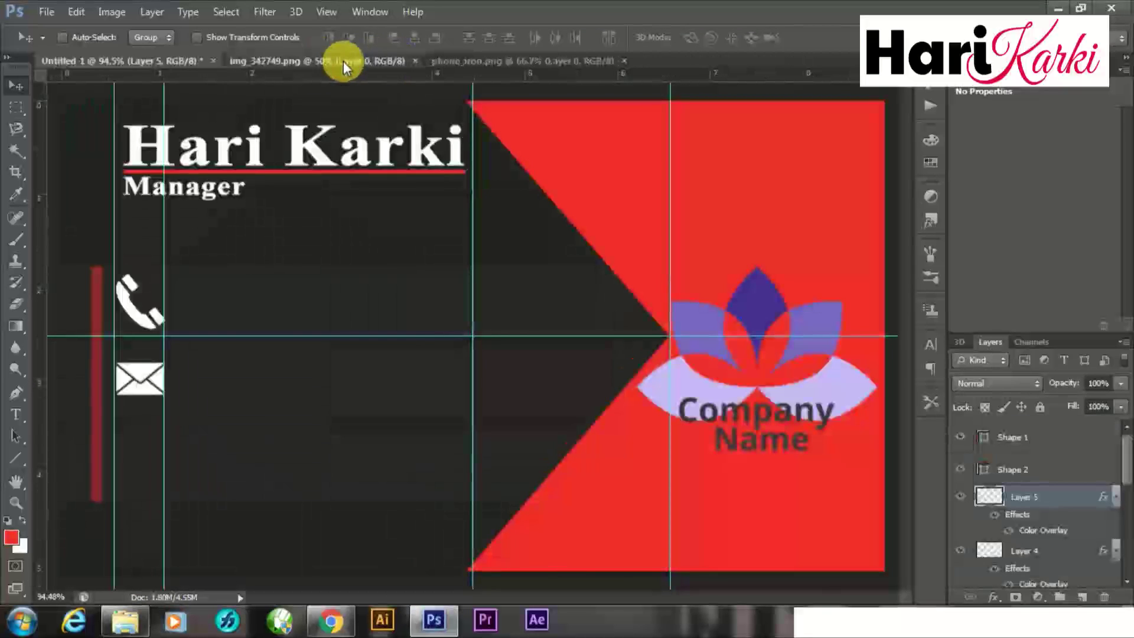
{"action": "left_click", "coordinate": [343, 61]}
{"action": "left_click_drag", "start_coordinate": [399, 139], "coordinate": [314, 395]}
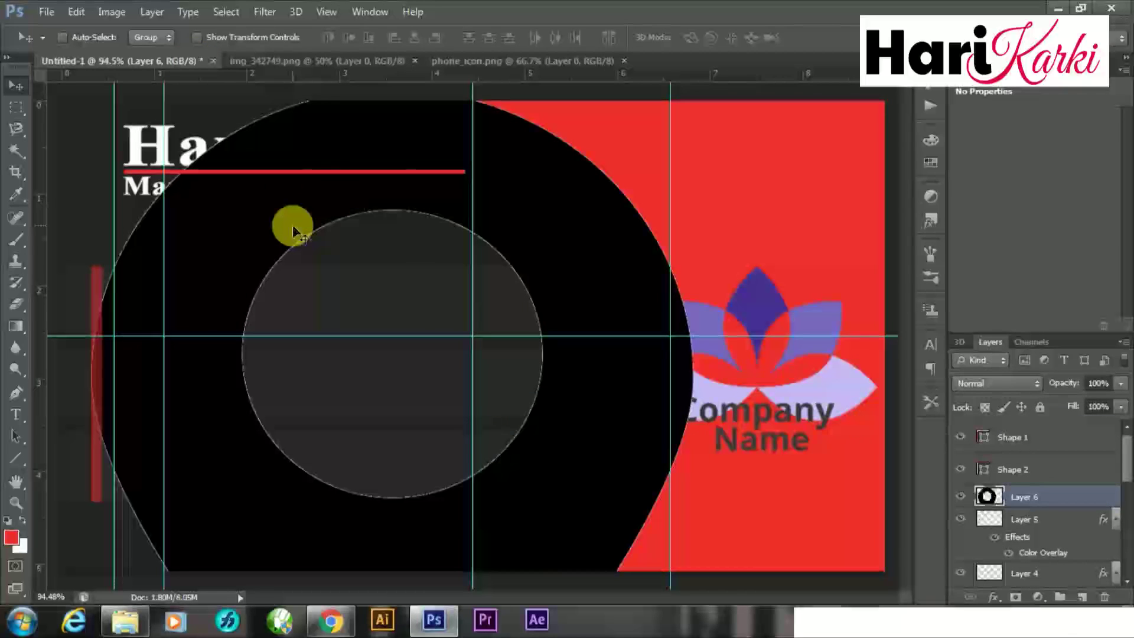
Shrink the oversized location pin proportionally on the card
{"action": "key", "text": "ctrl+t"}
{"action": "left_click_drag", "start_coordinate": [276, 200], "coordinate": [276, 235]}
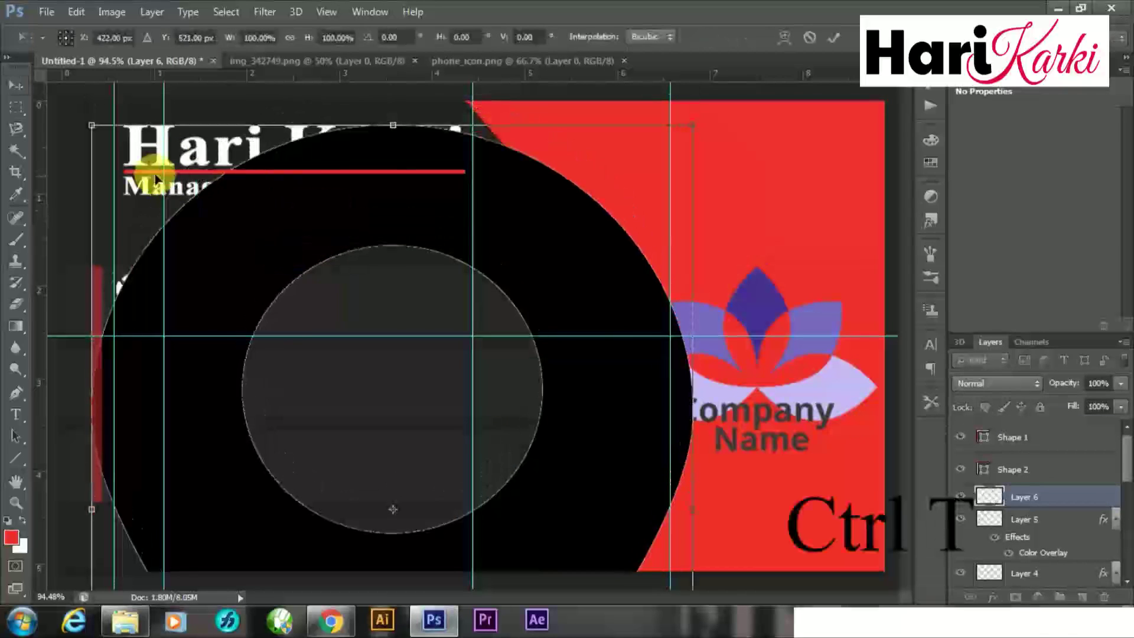
{"action": "left_click_drag", "start_coordinate": [91, 121], "coordinate": [443, 410]}
{"action": "left_click_drag", "start_coordinate": [456, 514], "coordinate": [322, 174]}
{"action": "mouse_move", "coordinate": [233, 128]}
{"action": "left_mouse_down", "text": "shift"}
{"action": "mouse_move", "coordinate": [419, 317]}
{"action": "mouse_move", "coordinate": [543, 483]}
{"action": "left_mouse_up", "text": "shift"}
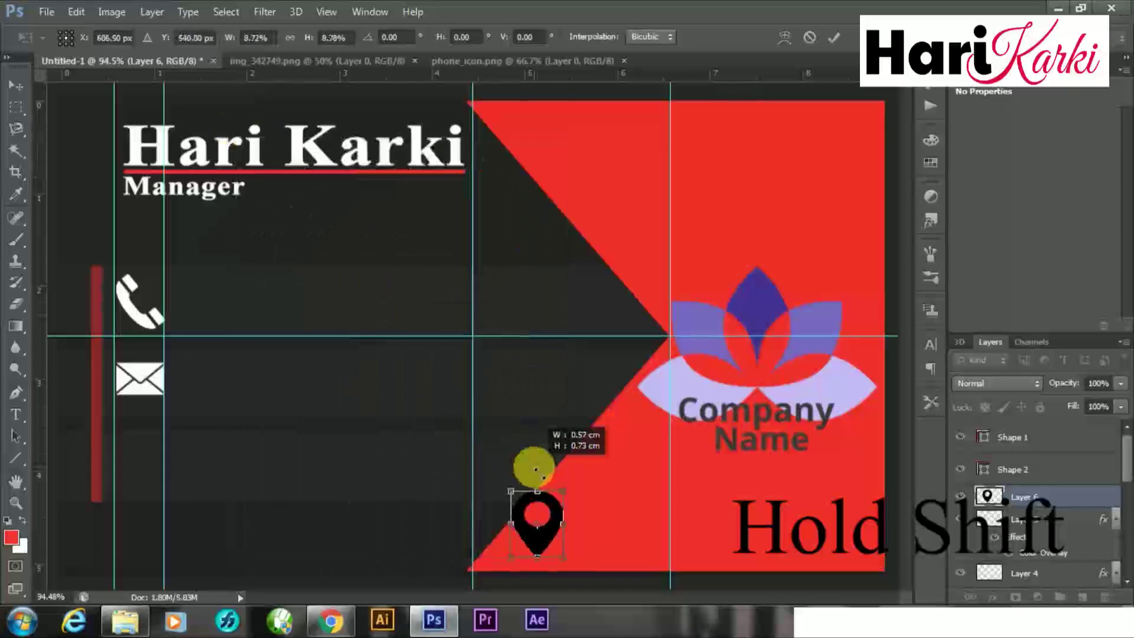
{"action": "key", "text": "Return"}
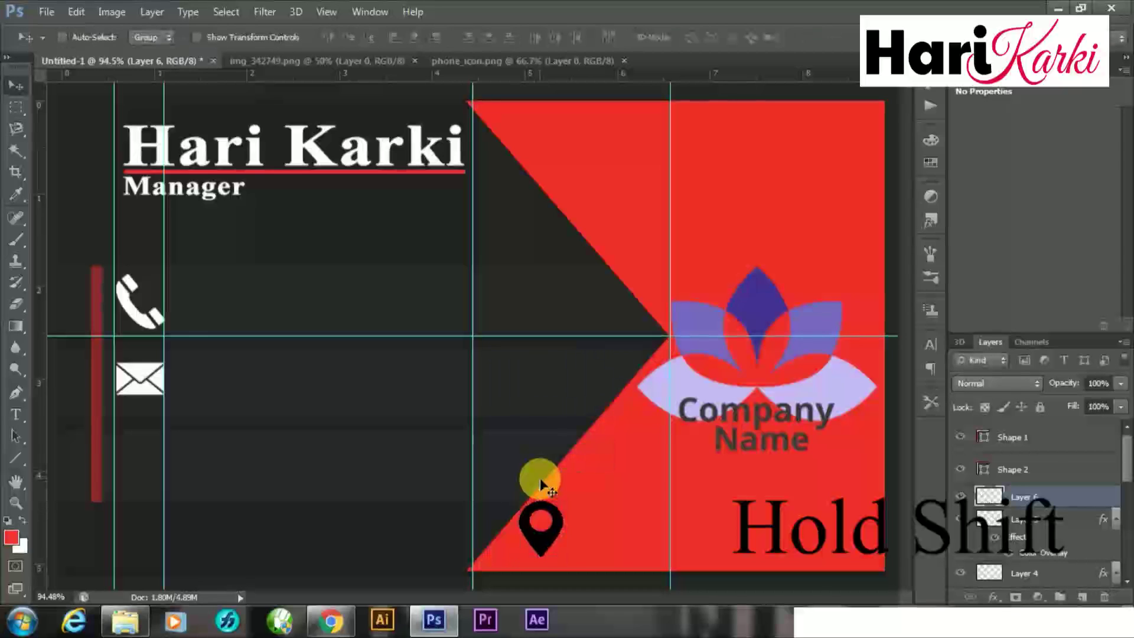
Place the pin below the envelope icon, resized to match the other icons
{"action": "left_click_drag", "start_coordinate": [523, 523], "coordinate": [186, 458]}
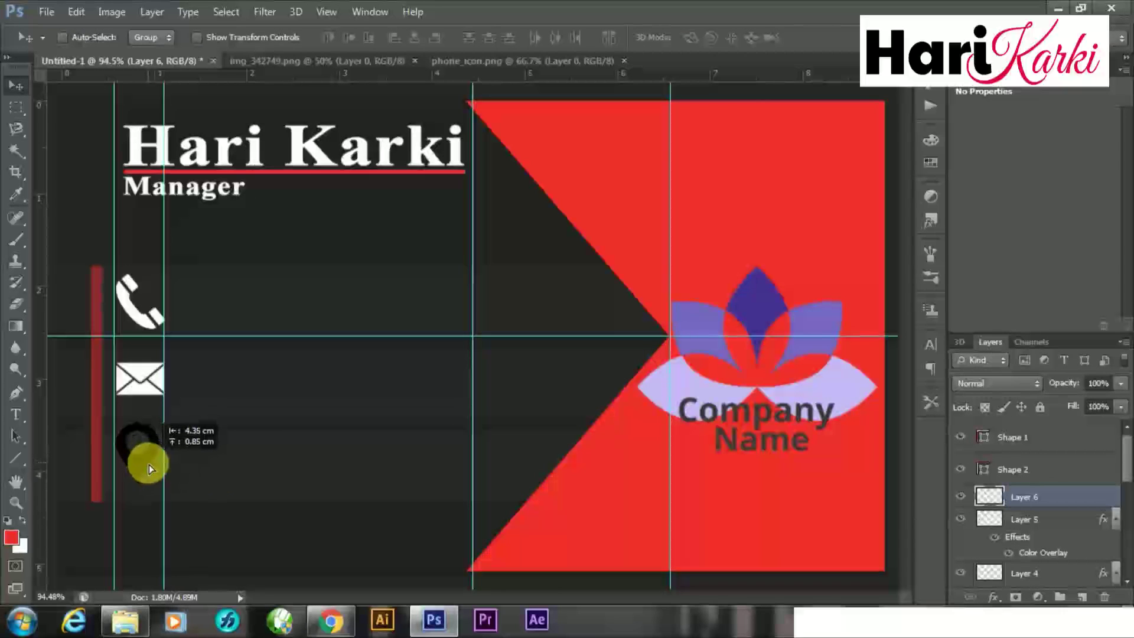
{"action": "left_click_drag", "start_coordinate": [148, 459], "coordinate": [150, 468]}
{"action": "key", "text": "t"}
{"action": "key", "text": "ctrl+t"}
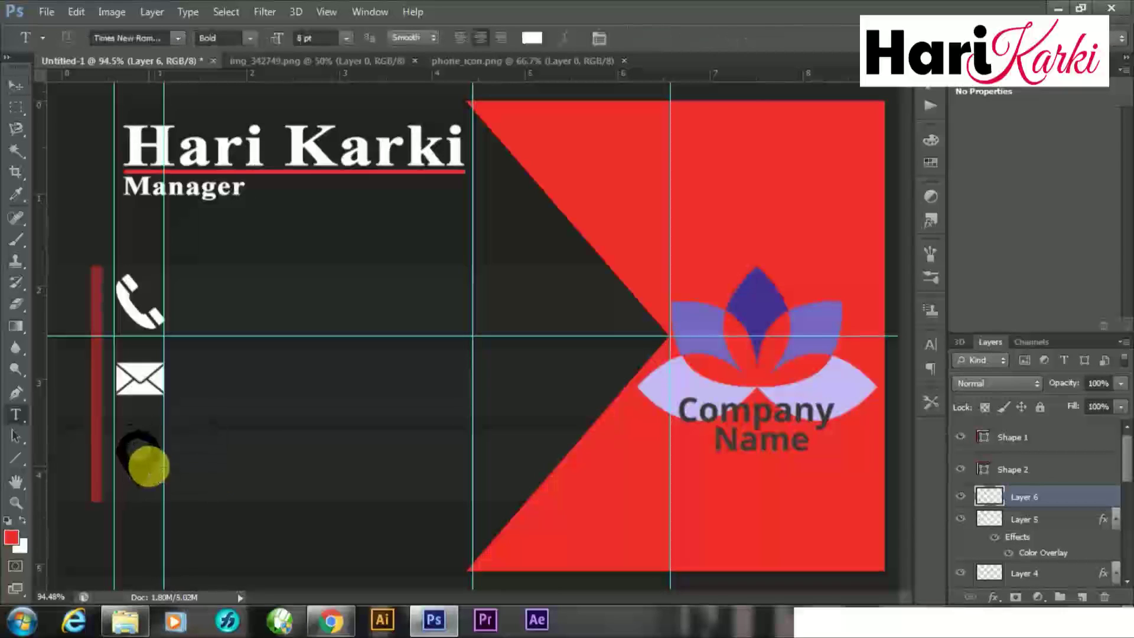
{"action": "left_click_drag", "start_coordinate": [161, 432], "coordinate": [156, 438]}
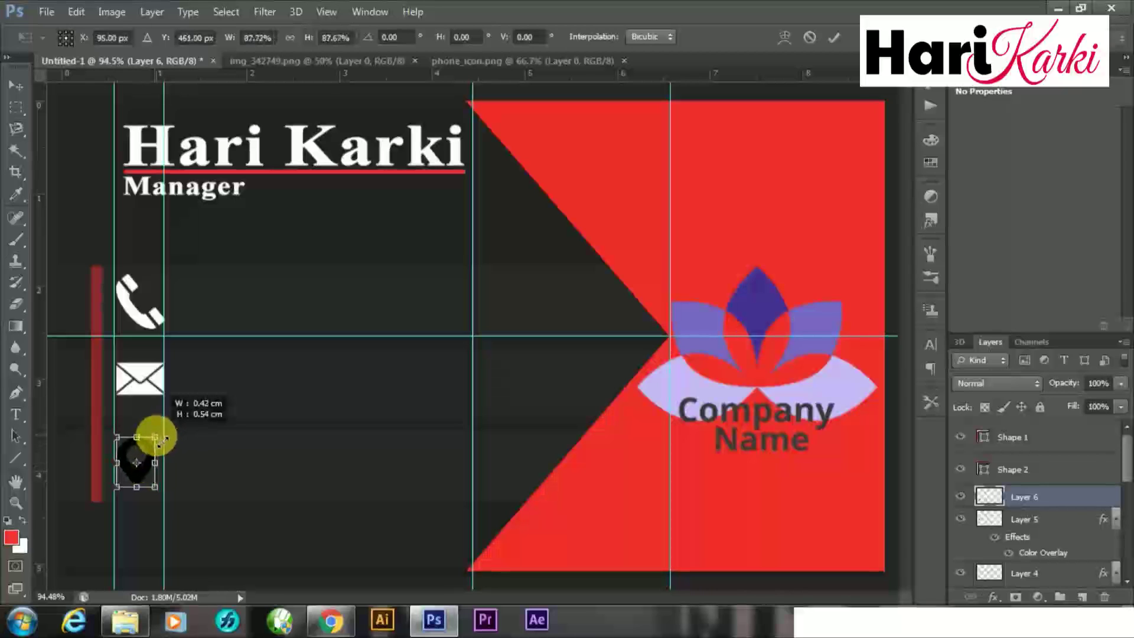
{"action": "key", "text": "Return"}
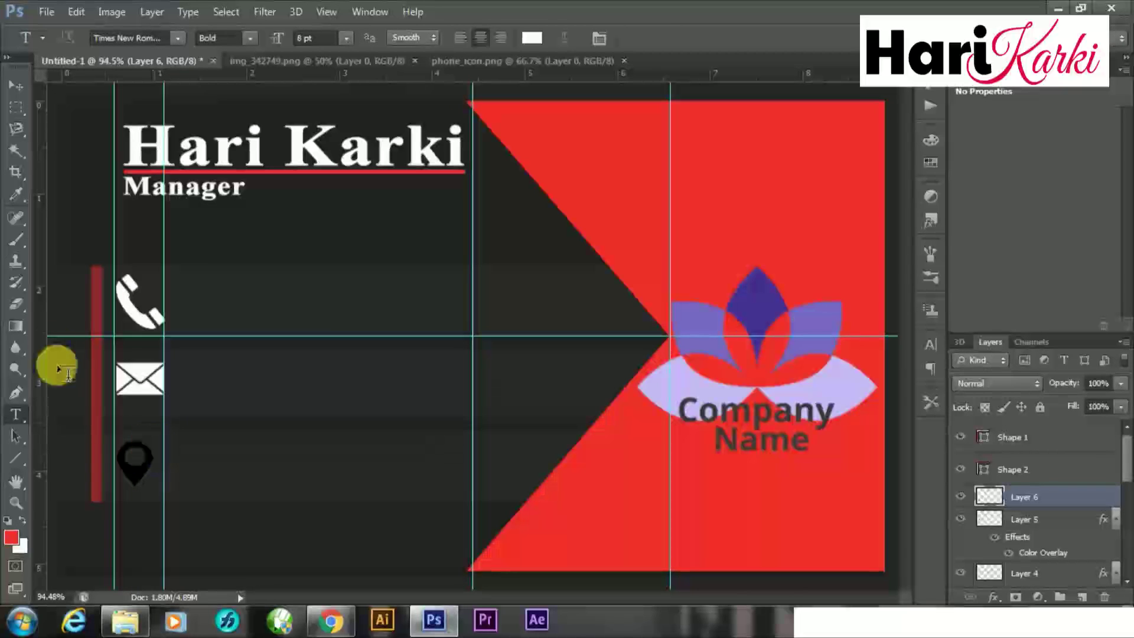
{"action": "left_click", "coordinate": [24, 90]}
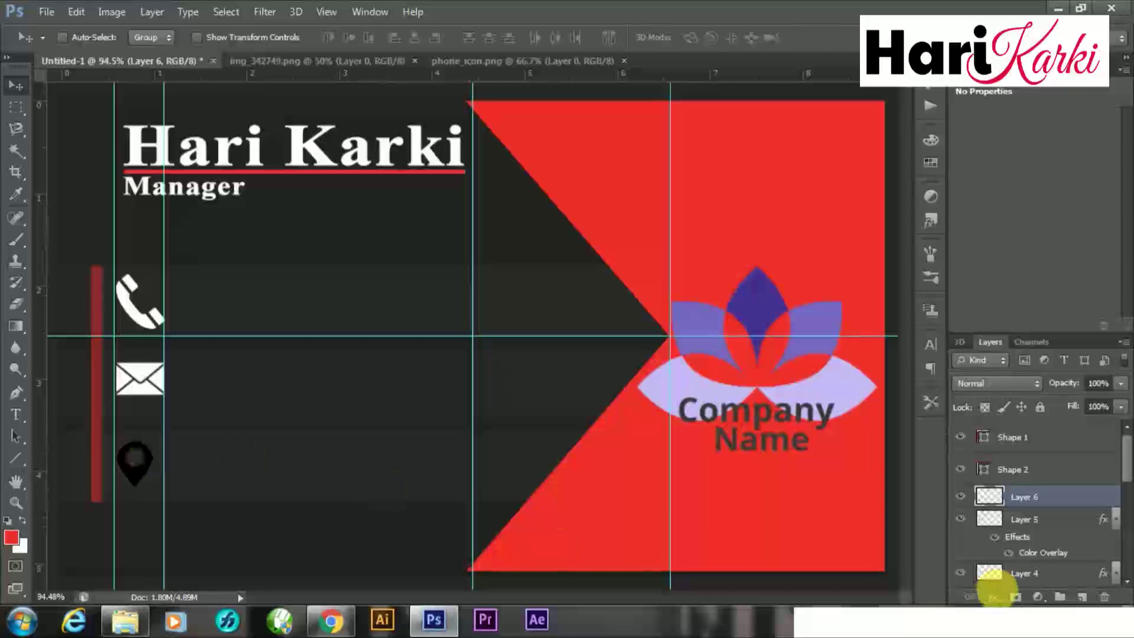
Give the location pin on Layer 6 a white Color Overlay
{"action": "left_click", "coordinate": [994, 595]}
{"action": "left_click", "coordinate": [951, 388]}
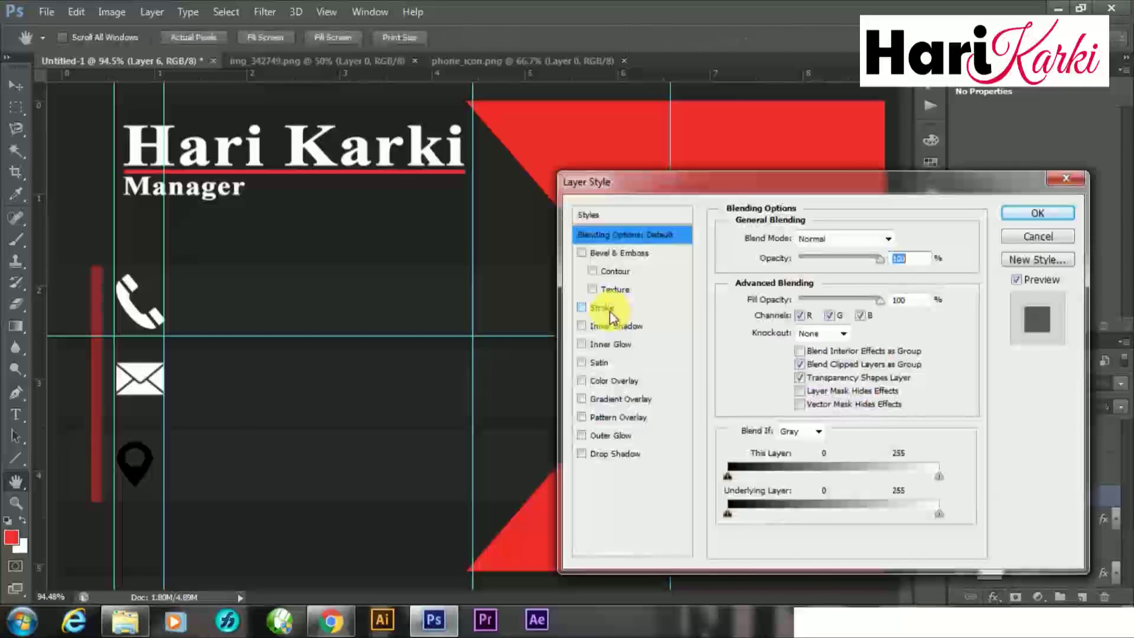
{"action": "left_click", "coordinate": [596, 383]}
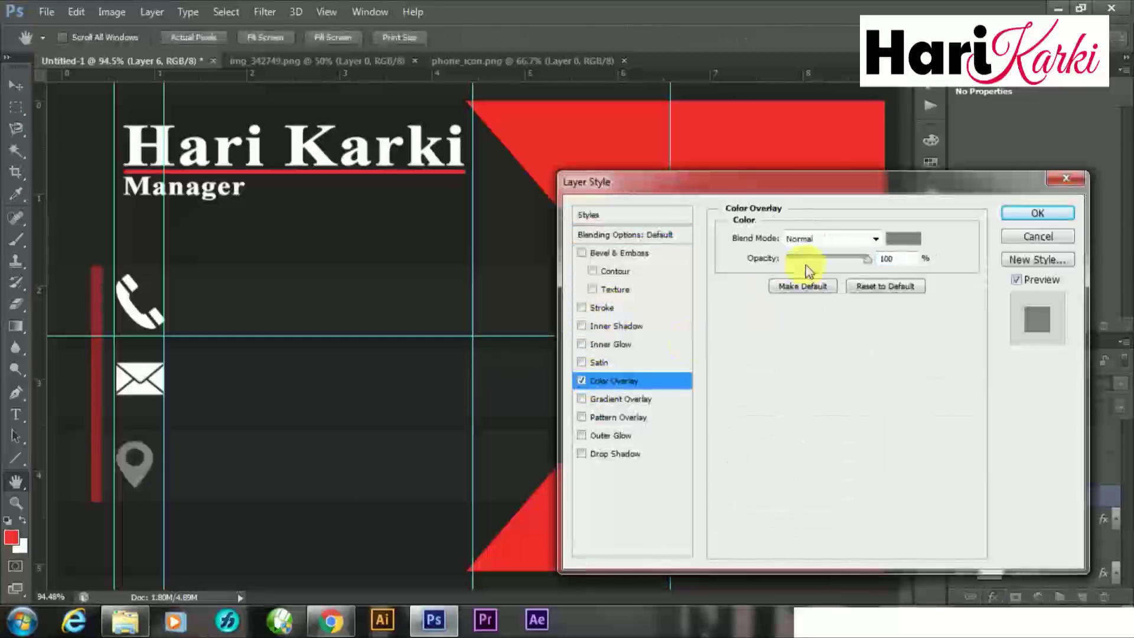
{"action": "left_click", "coordinate": [904, 240]}
{"action": "left_click", "coordinate": [728, 260]}
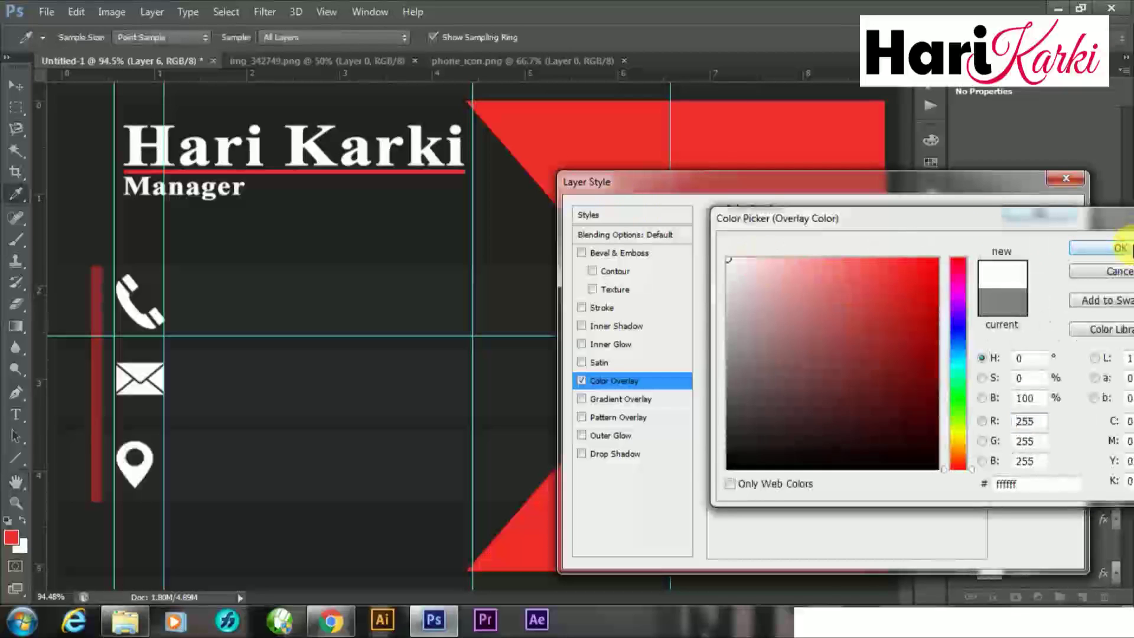
{"action": "left_click", "coordinate": [1115, 243]}
{"action": "left_click", "coordinate": [1050, 216]}
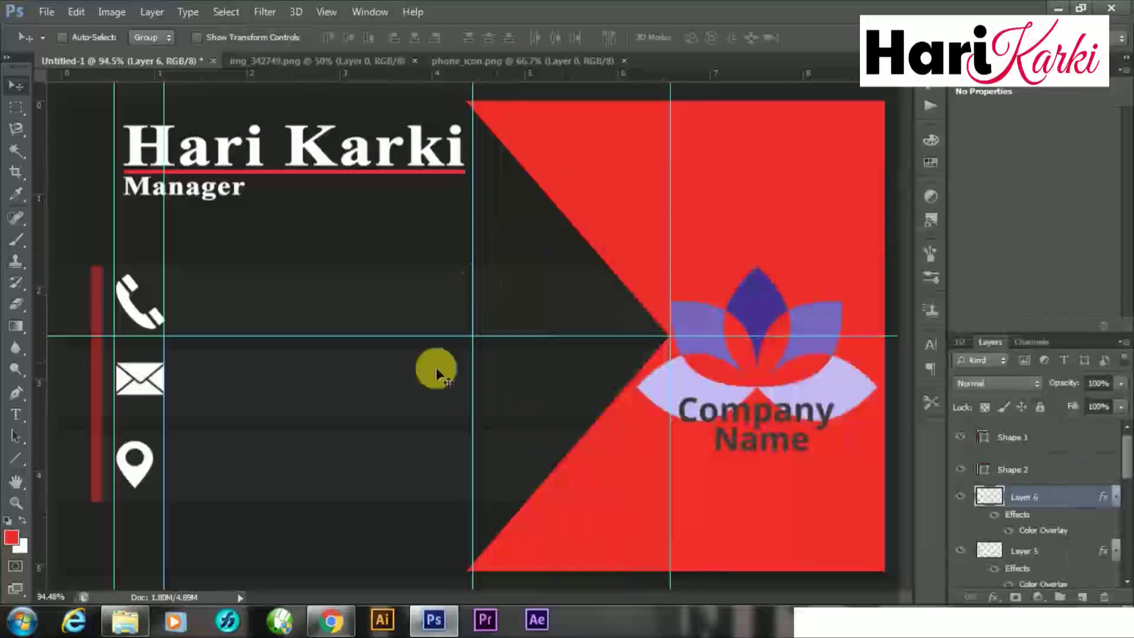
Nudge the pin icon slightly right and hide the guides
{"action": "right_click", "coordinate": [147, 472]}
{"action": "left_click", "coordinate": [172, 473]}
{"action": "left_click_drag", "start_coordinate": [146, 465], "coordinate": [152, 475]}
{"action": "key", "text": "ctrl+semicolon"}
Nudge the envelope on Layer 5 down into line with the other icons
{"action": "right_click", "coordinate": [154, 394]}
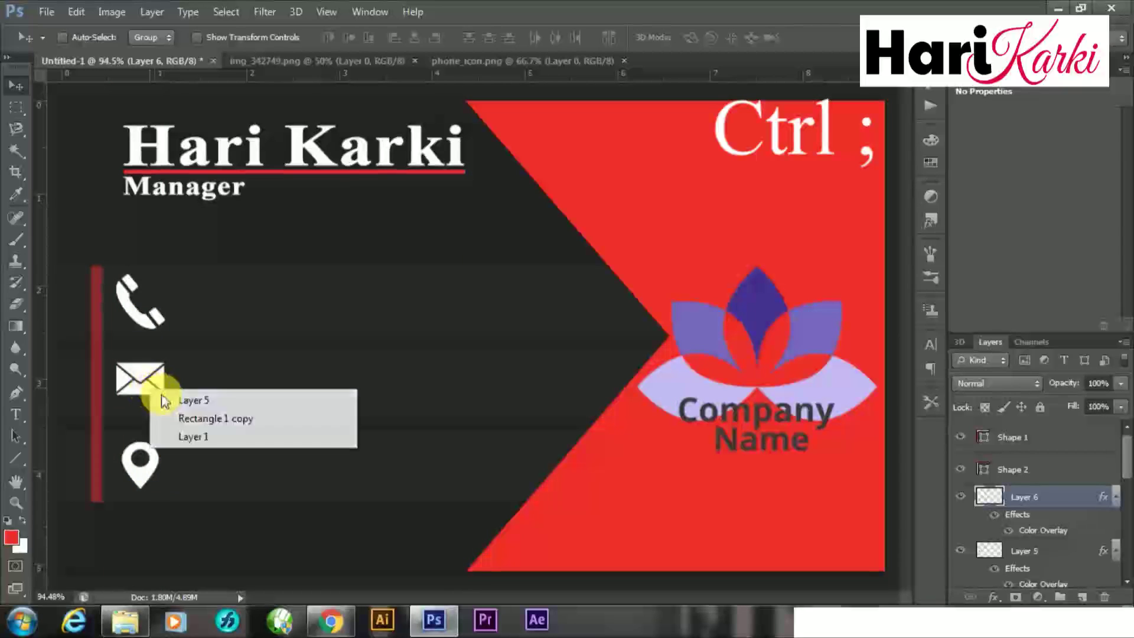
{"action": "left_click", "coordinate": [166, 397]}
{"action": "left_click_drag", "start_coordinate": [162, 392], "coordinate": [162, 395]}
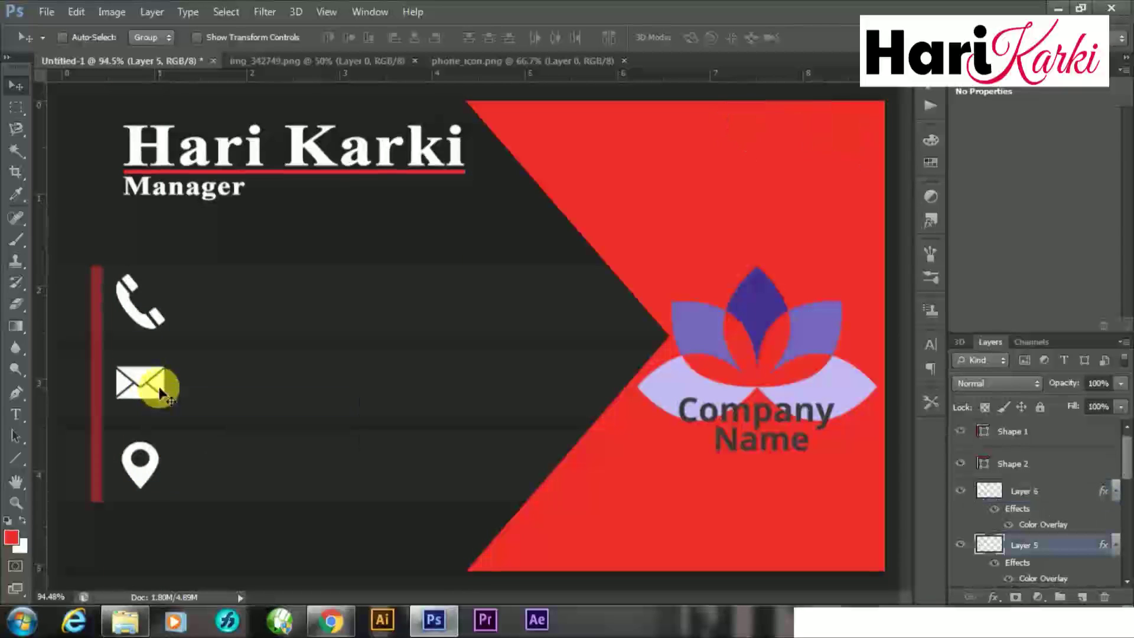
{"action": "key", "text": "ctrl+minus"}
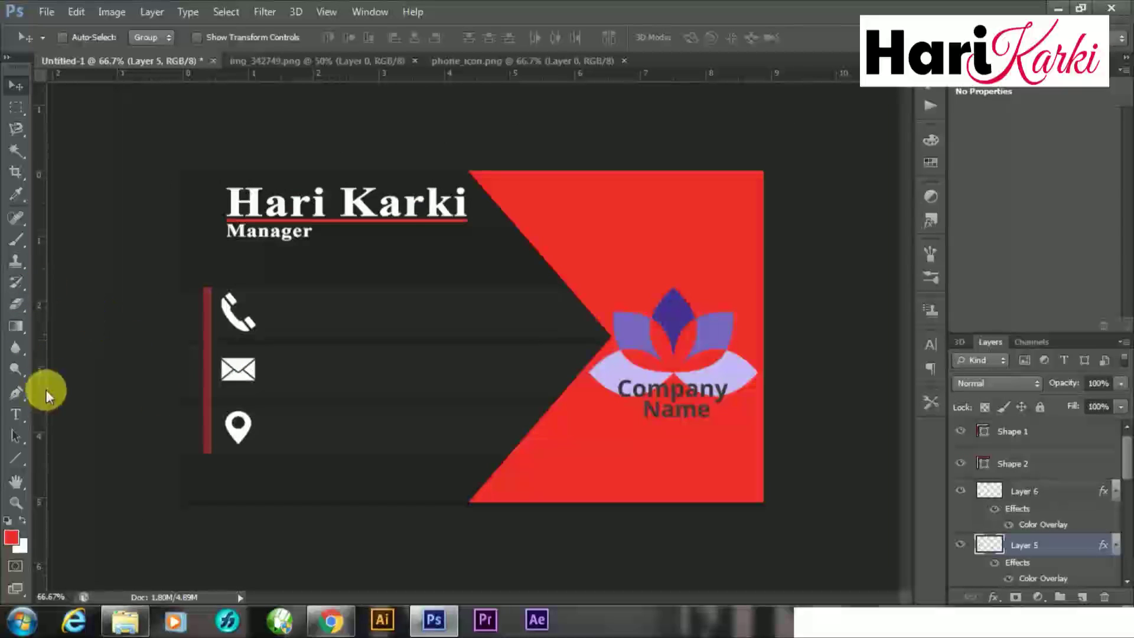
Type the contact's phone number as a new text line below Manager
{"action": "left_click", "coordinate": [17, 412]}
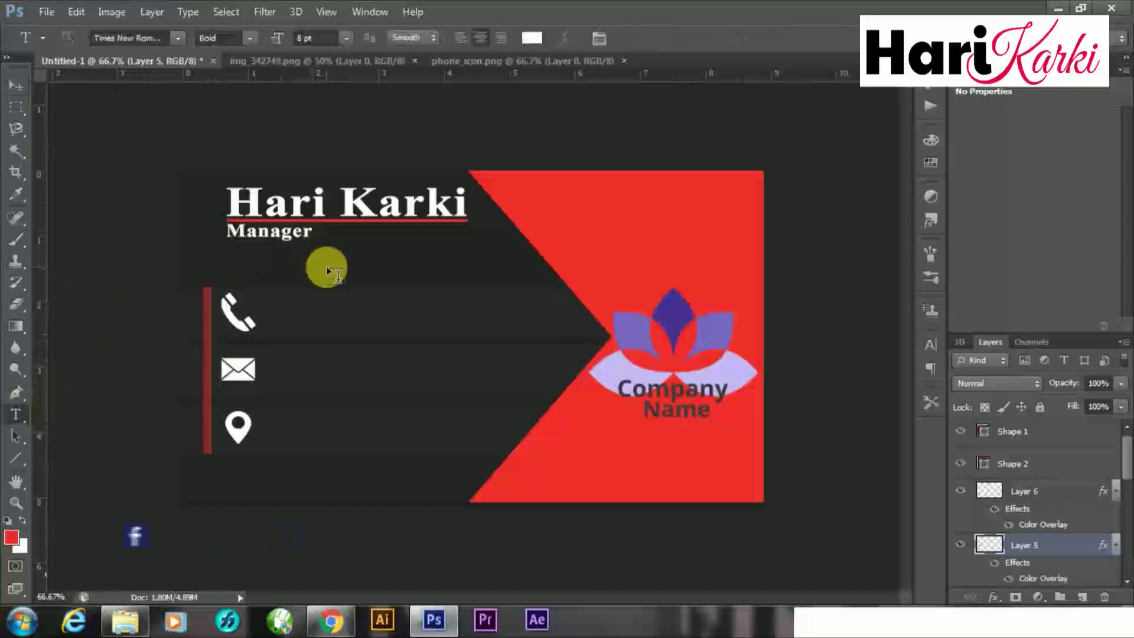
{"action": "left_click", "coordinate": [326, 270]}
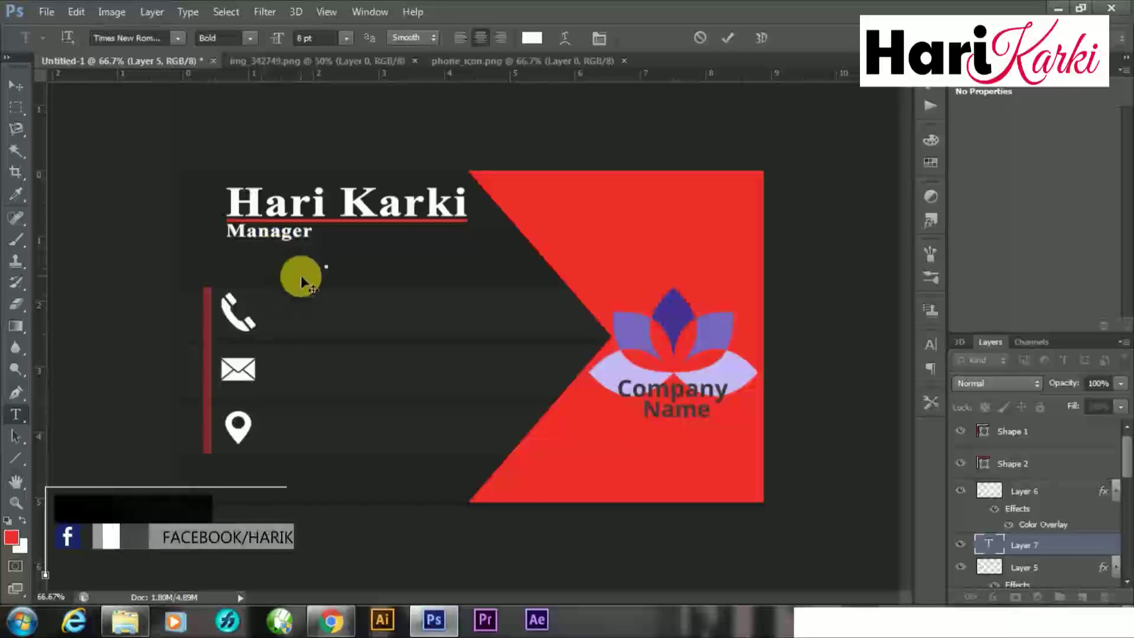
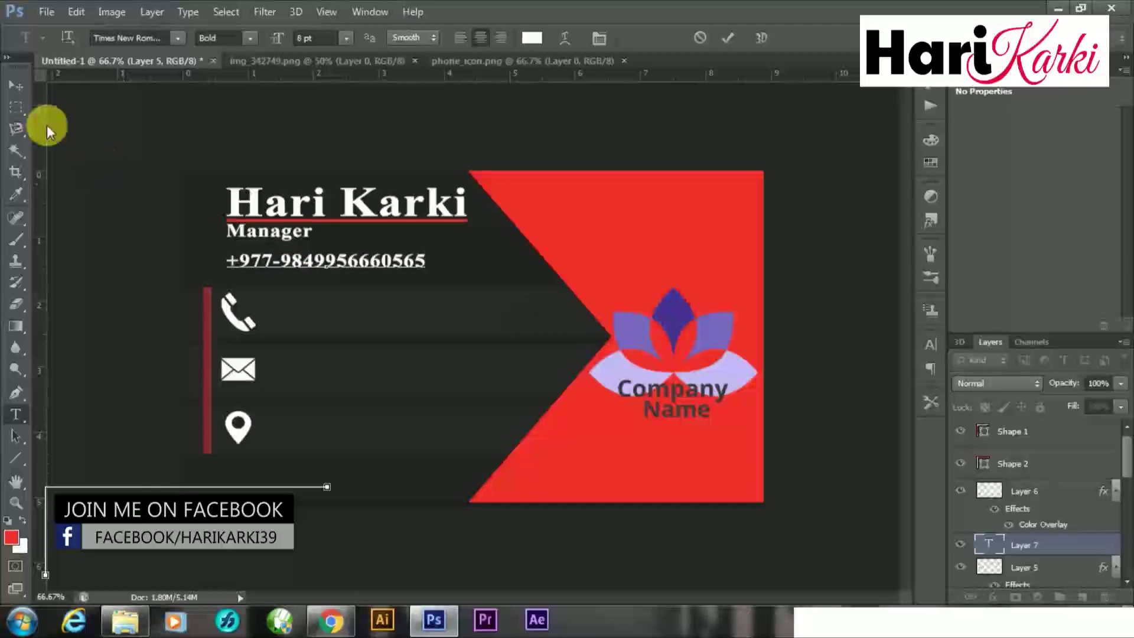
{"action": "left_click", "coordinate": [18, 86]}
Show guides, add a vertical alignment guide, and place the number beside the phone icon
{"action": "key", "text": "ctrl+semicolon"}
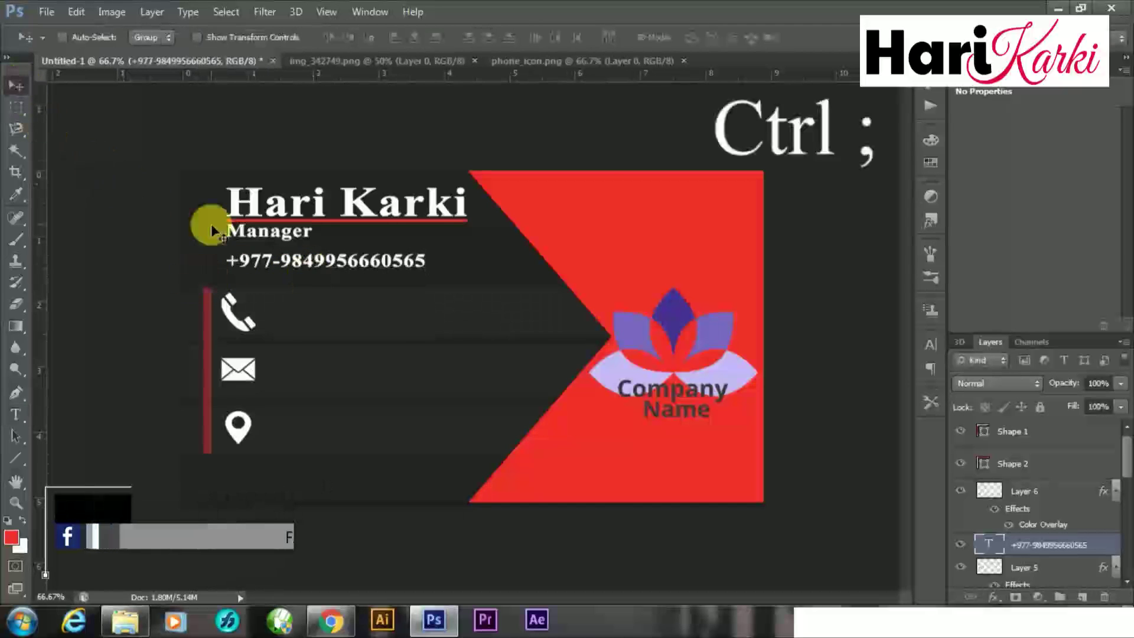
{"action": "left_click_drag", "start_coordinate": [40, 272], "coordinate": [290, 319]}
{"action": "left_click_drag", "start_coordinate": [324, 255], "coordinate": [393, 299]}
{"action": "key", "text": "Down"}
{"action": "key", "text": "Down"}
{"action": "key", "text": "Down"}
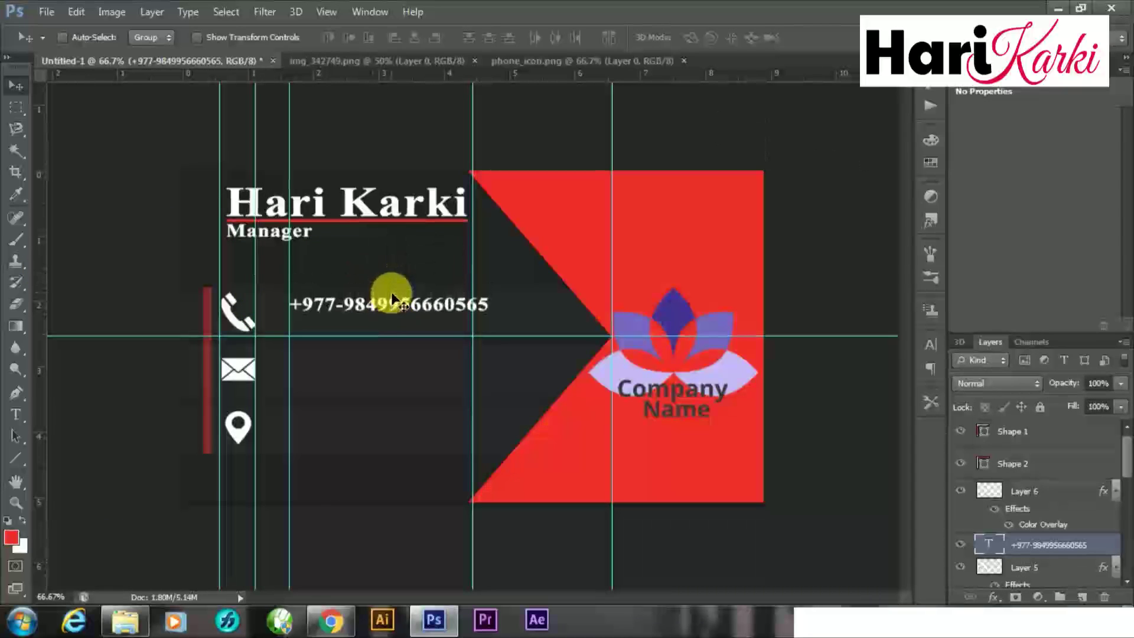
Duplicate the phone number layer and move the copy one line below
{"action": "key", "text": "ctrl+j"}
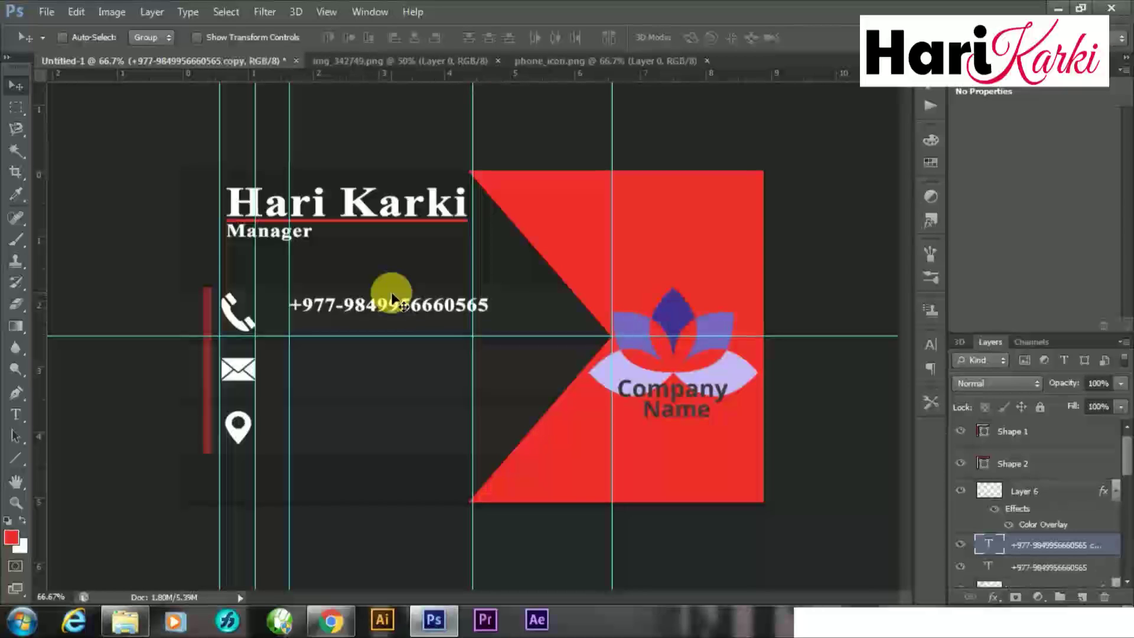
{"action": "key", "text": "shift+Down"}
{"action": "key", "text": "shift+Down"}
{"action": "key", "text": "shift+Down"}
{"action": "key", "text": "shift+Down"}
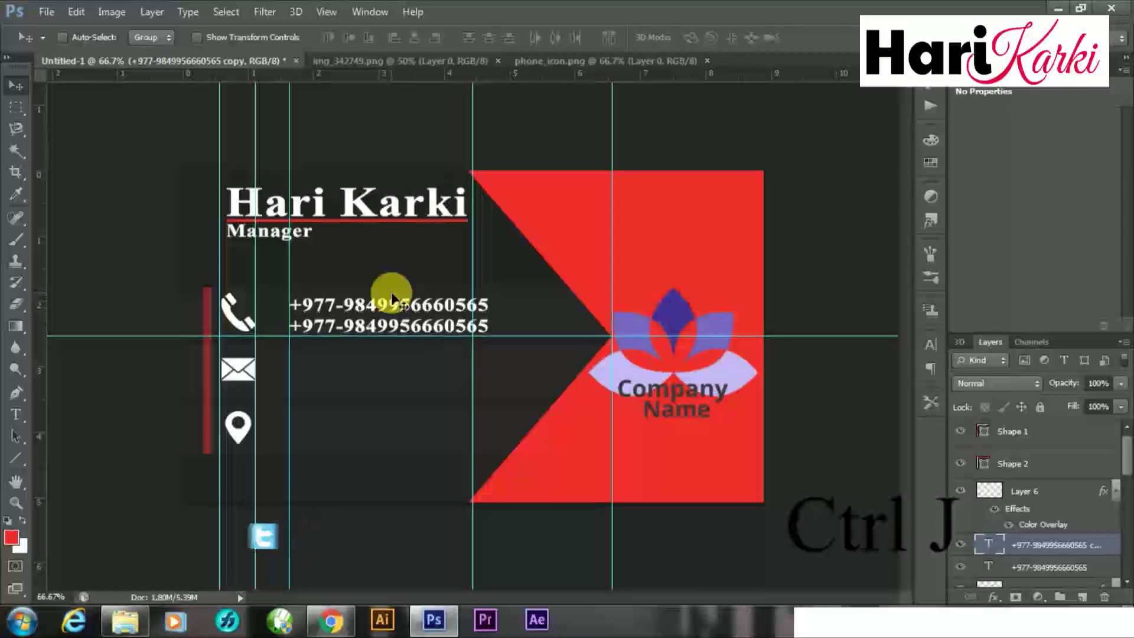
{"action": "key", "text": "Down"}
{"action": "key", "text": "Down"}
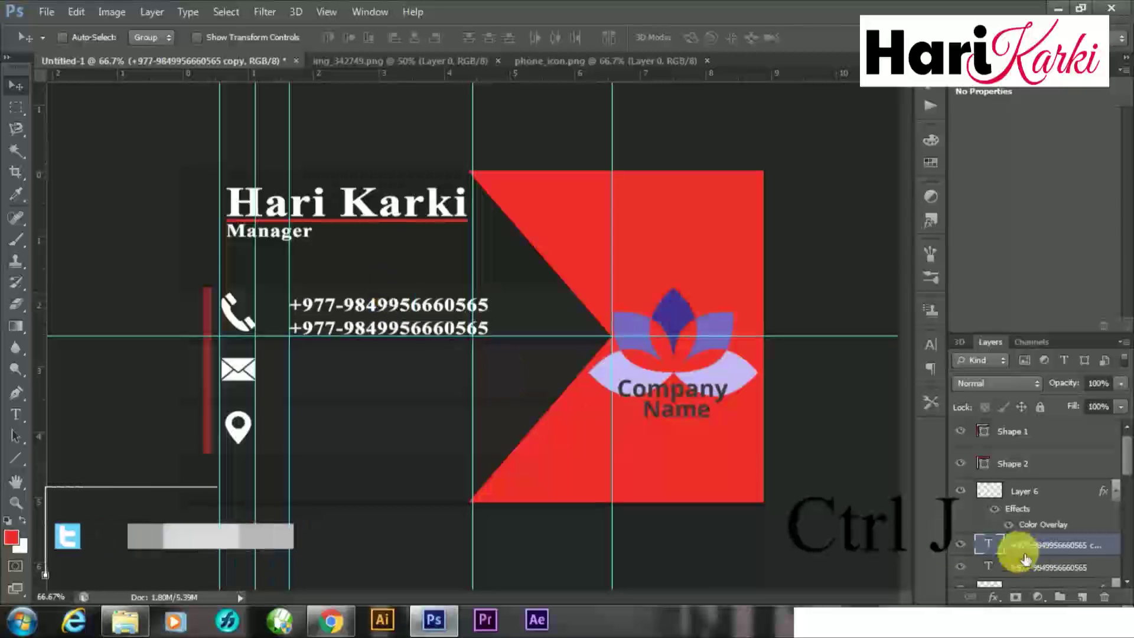
Replace the copy with the landline number and nudge it left to align
{"action": "double_click", "coordinate": [998, 550]}
{"action": "key", "text": "BackSpace"}
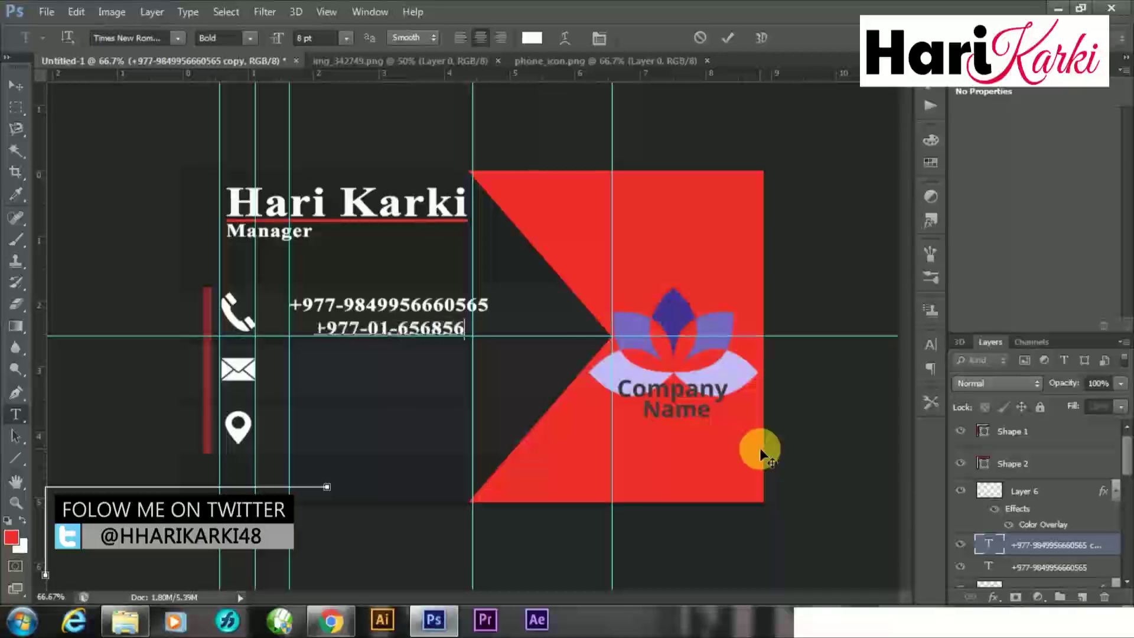
{"action": "left_click", "coordinate": [18, 86]}
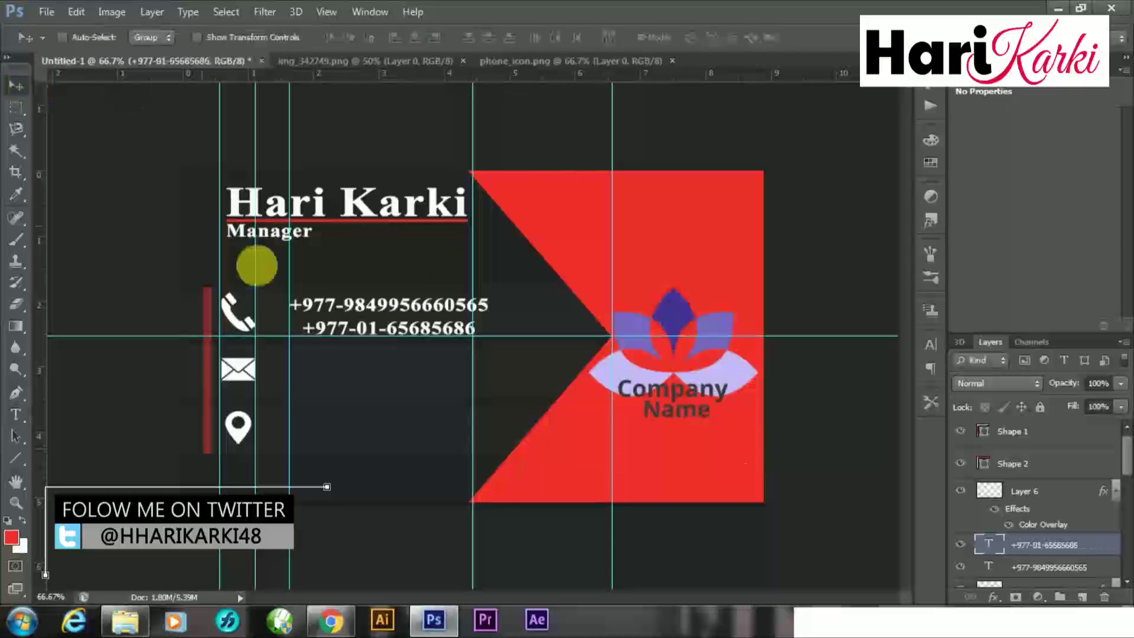
{"action": "key", "text": "Left"}
{"action": "key", "text": "Left"}
{"action": "key", "text": "Left"}
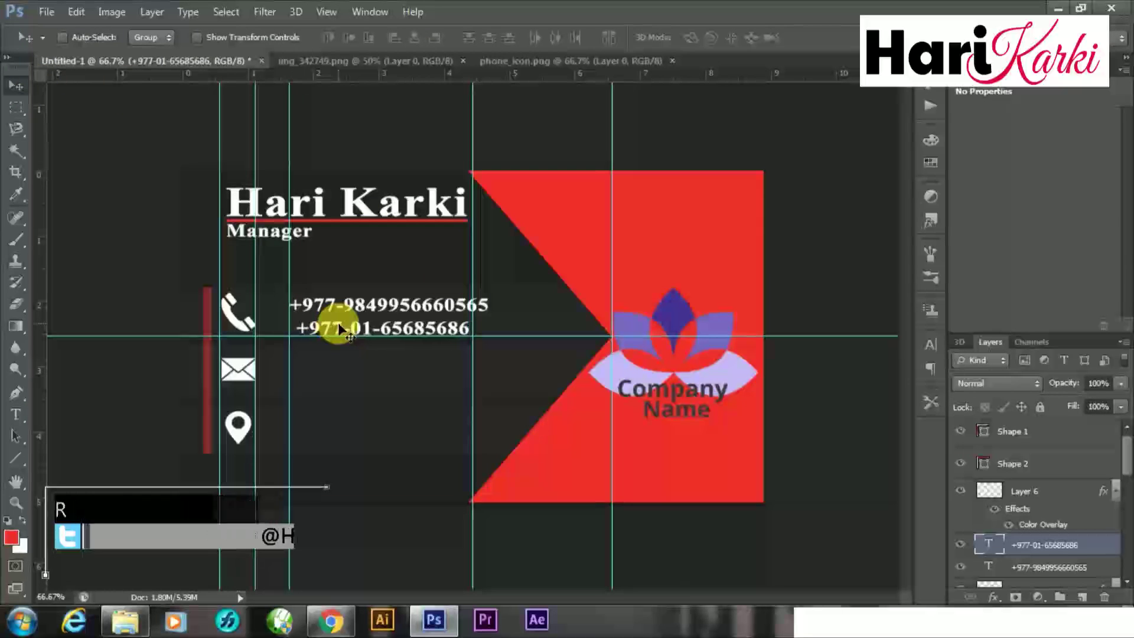
{"action": "key", "text": "Left"}
{"action": "key", "text": "Left"}
{"action": "key", "text": "Left"}
{"action": "key", "text": "Left"}
{"action": "key", "text": "Left"}
{"action": "key", "text": "Left"}
{"action": "key", "text": "Left"}
{"action": "key", "text": "Left"}
{"action": "key", "text": "Left"}
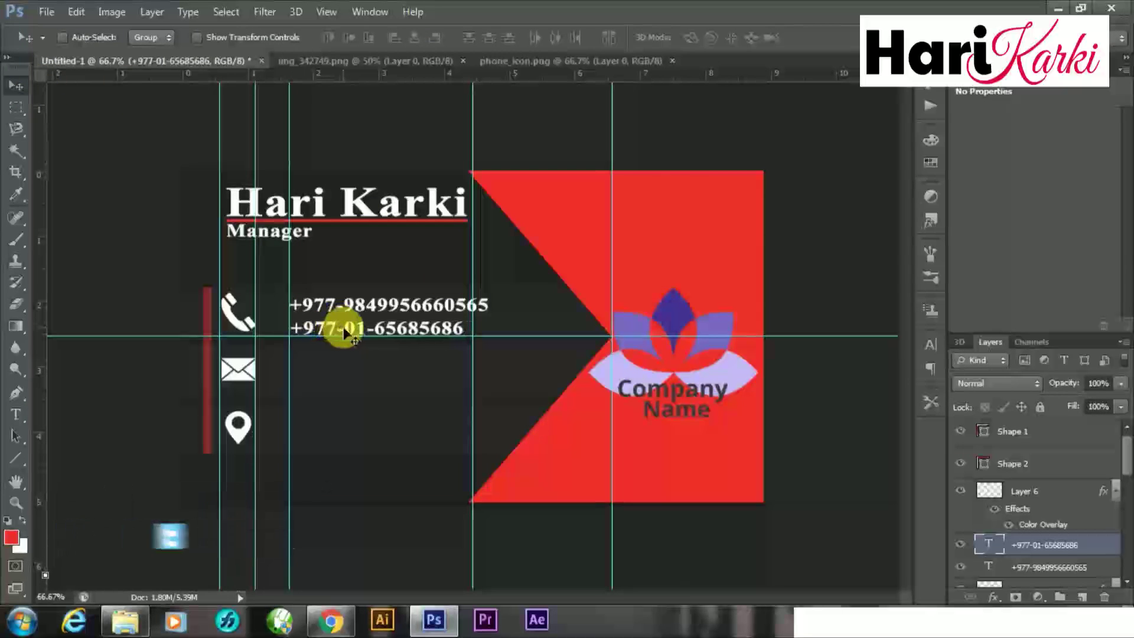
{"action": "scroll", "coordinate": [1117, 473], "scroll_direction": "down", "scroll_amount": 2}
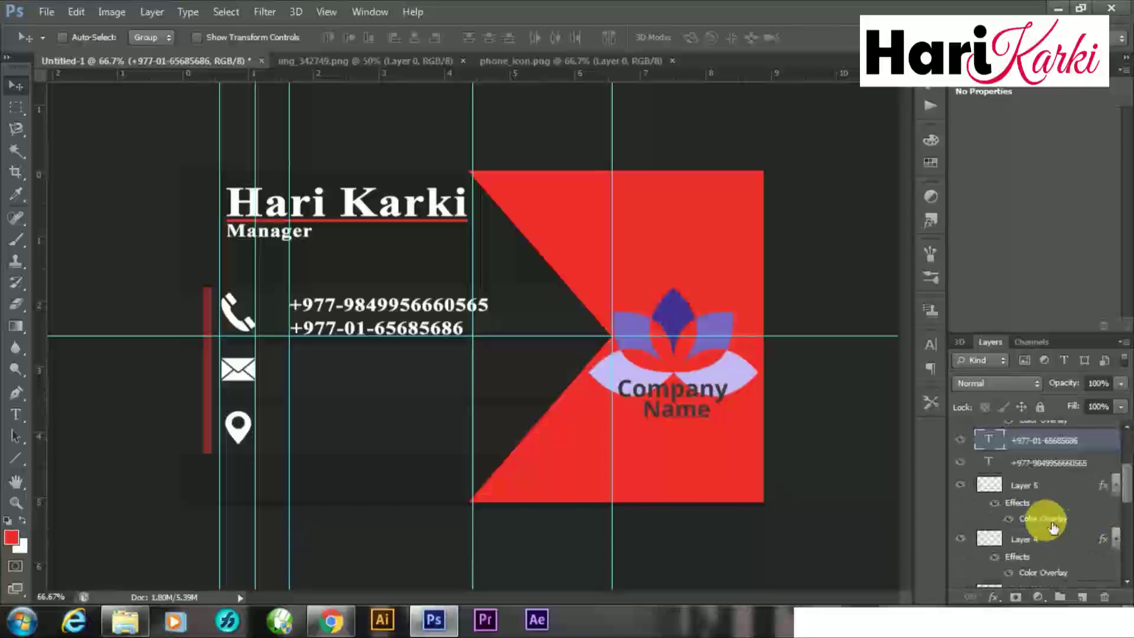
Duplicate both phone number lines and move the copies beside the envelope icon
{"action": "left_click", "coordinate": [1045, 463]}
{"action": "left_click", "coordinate": [1050, 443], "text": "shift"}
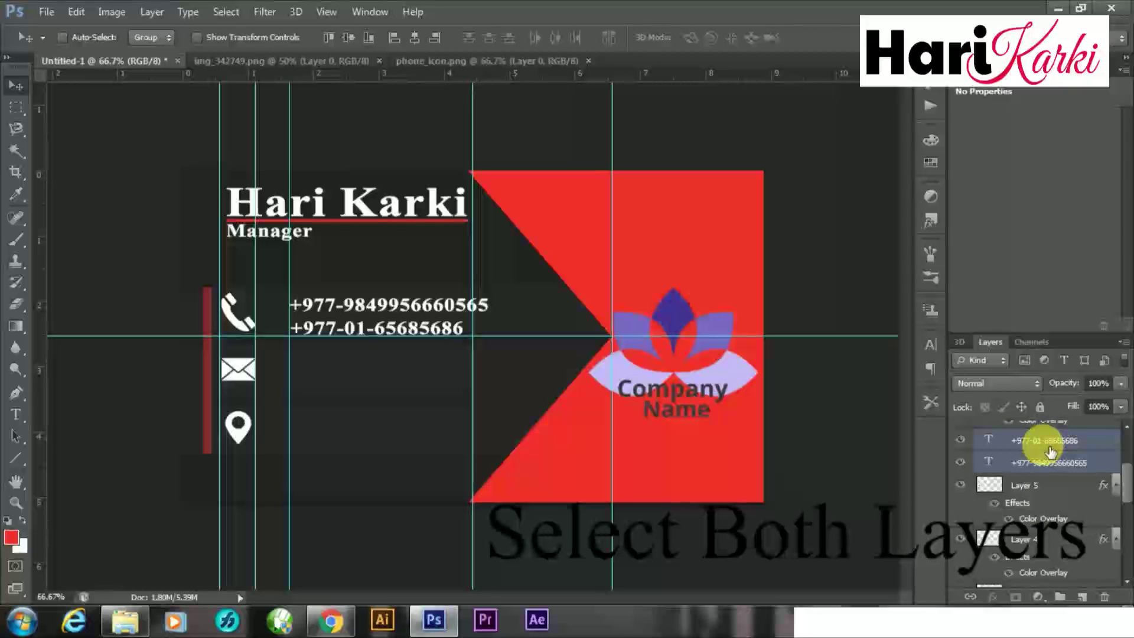
{"action": "key", "text": "ctrl+j"}
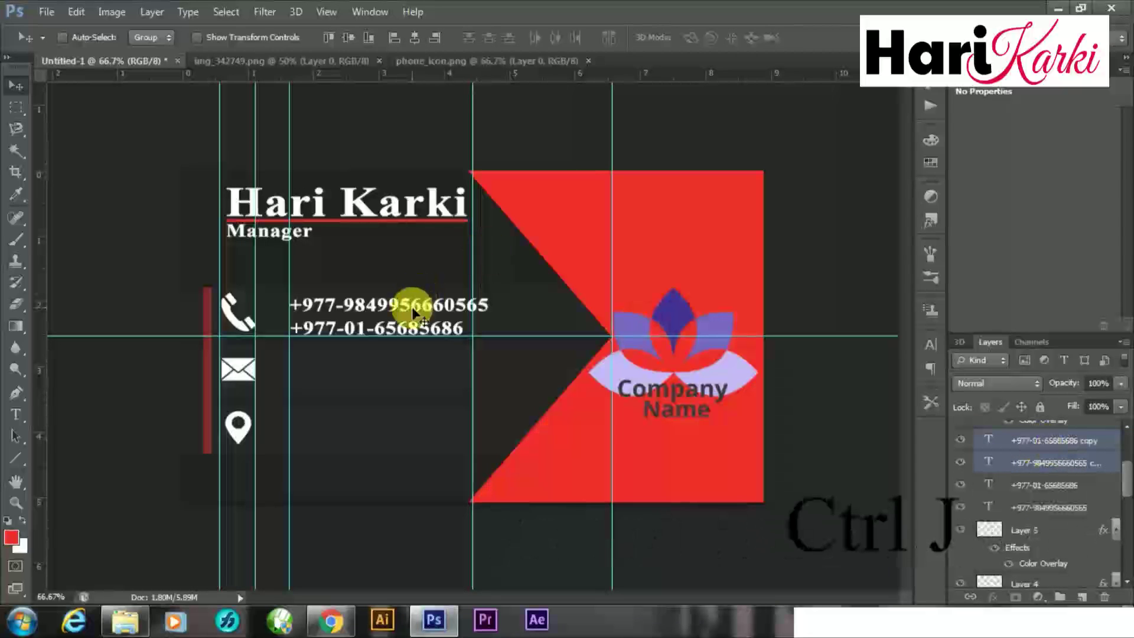
{"action": "left_click_drag", "start_coordinate": [404, 307], "coordinate": [398, 362]}
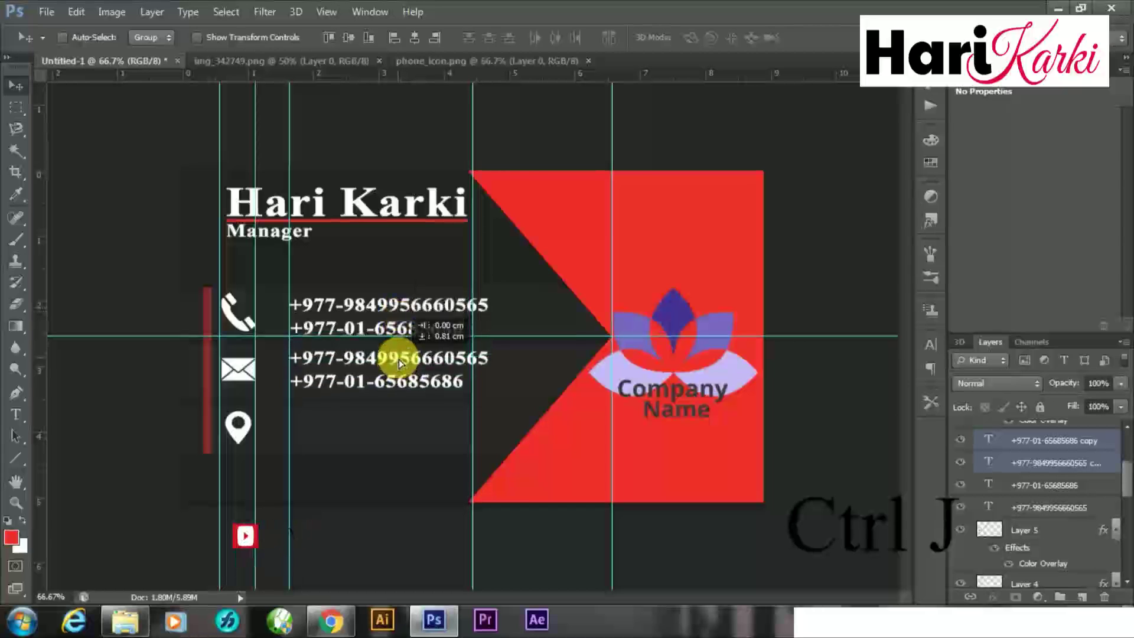
Replace the first copy with the contact's Gmail address and nudge it right
{"action": "left_click", "coordinate": [998, 462]}
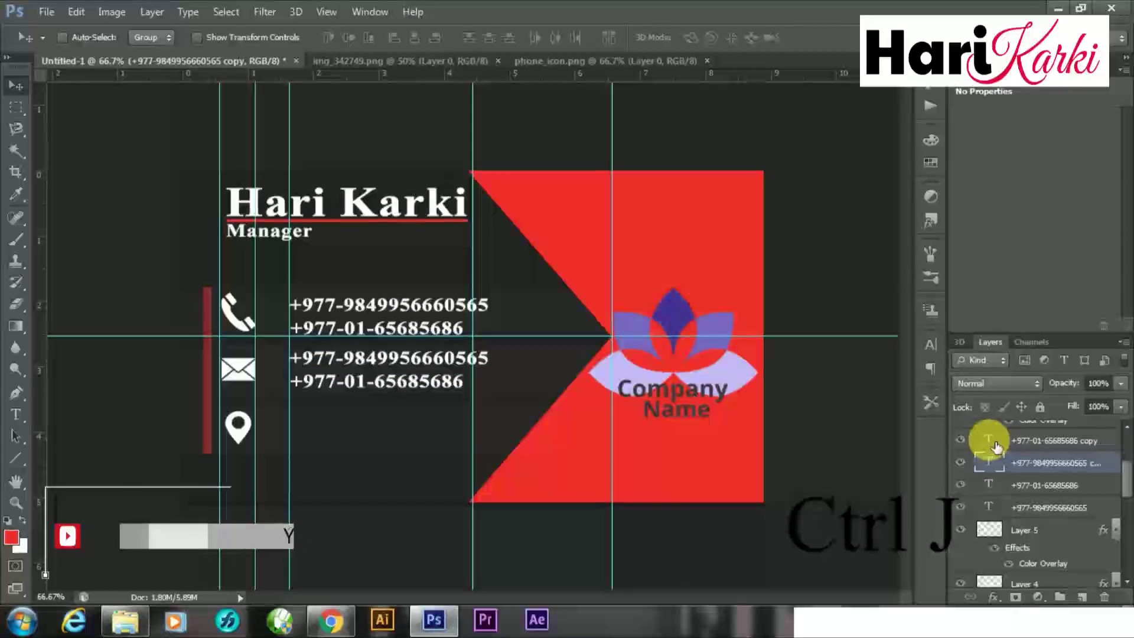
{"action": "double_click", "coordinate": [989, 462]}
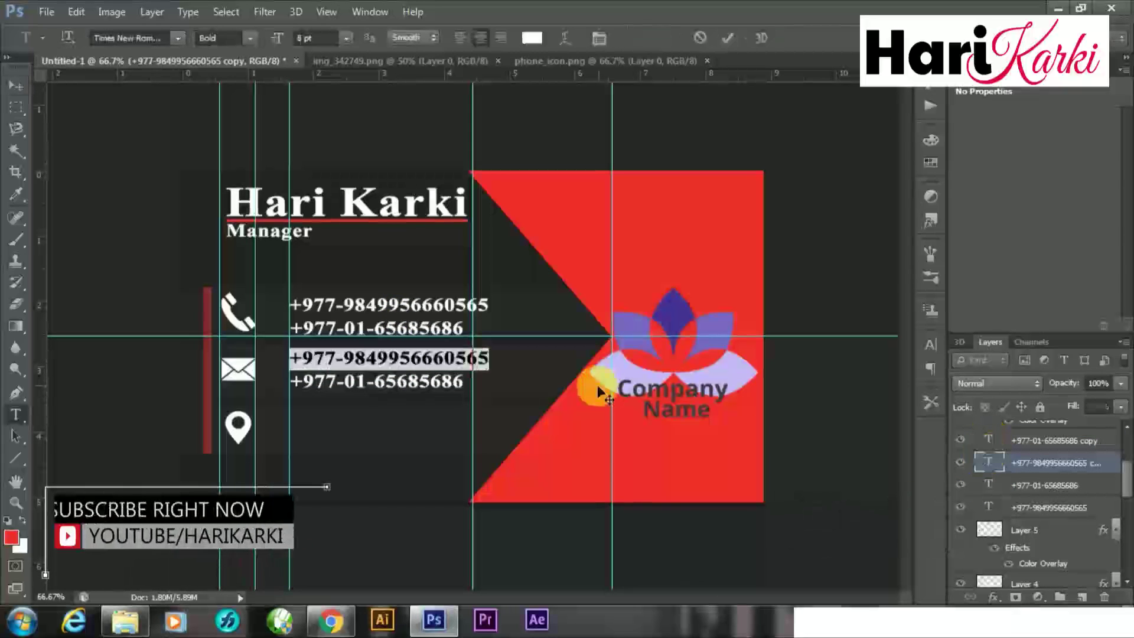
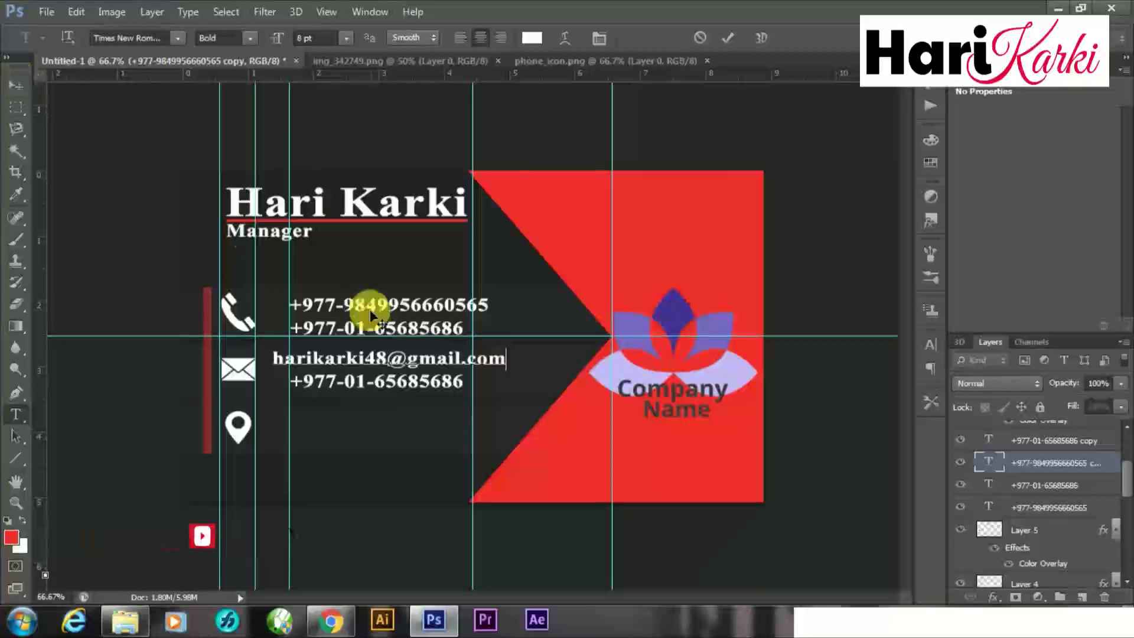
{"action": "left_click", "coordinate": [16, 85]}
{"action": "key", "text": "shift+Right"}
{"action": "key", "text": "shift+Right"}
{"action": "key", "text": "shift+Right"}
{"action": "key", "text": "shift+Right"}
{"action": "key", "text": "Right"}
{"action": "key", "text": "Right"}
{"action": "key", "text": "Right"}
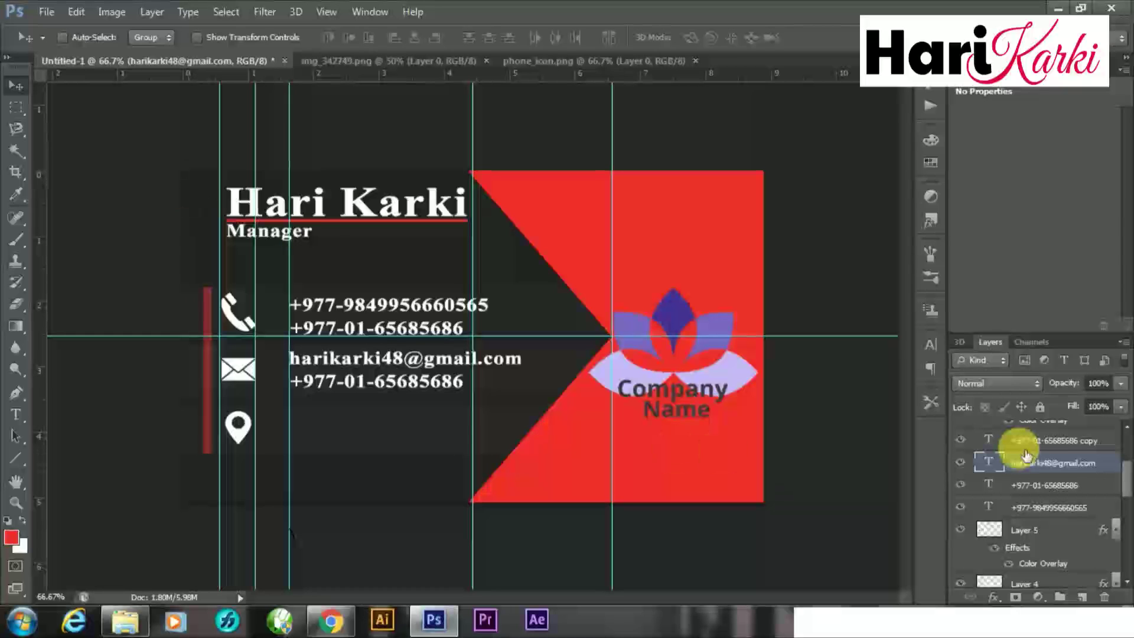
Replace the second copy with the contact's Yahoo address and align it right
{"action": "left_click", "coordinate": [1007, 442]}
{"action": "double_click", "coordinate": [1004, 442]}
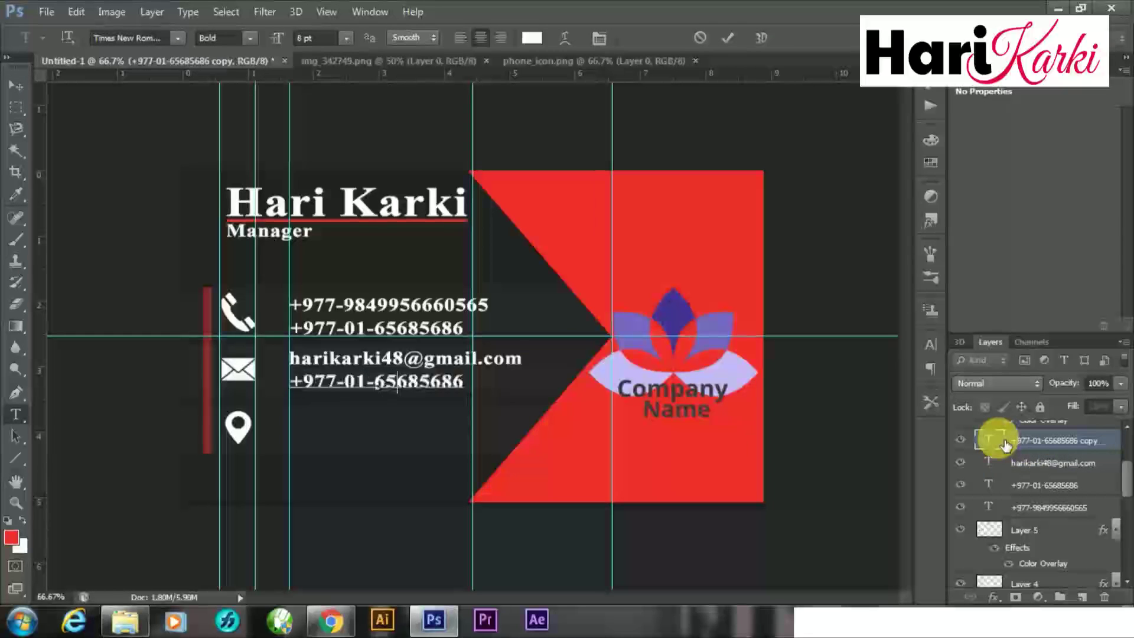
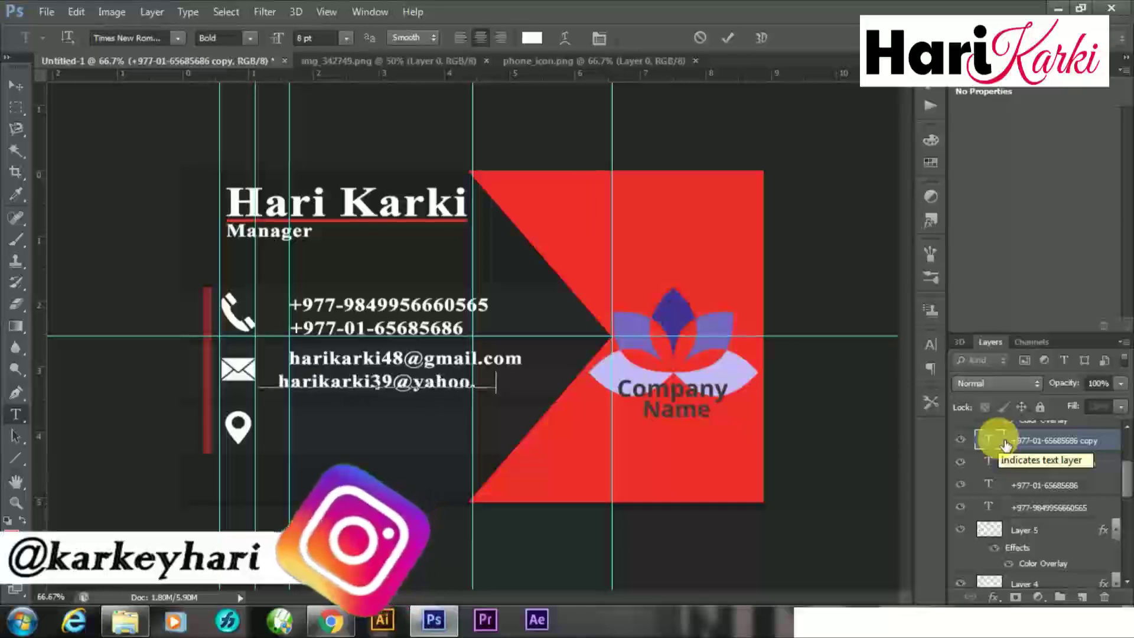
{"action": "left_click", "coordinate": [9, 87]}
{"action": "key", "text": "shift+Right"}
{"action": "key", "text": "shift+Right"}
{"action": "key", "text": "shift+Right"}
{"action": "key", "text": "shift+Right"}
{"action": "key", "text": "shift+Right"}
{"action": "key", "text": "shift+Right"}
{"action": "key", "text": "Right"}
{"action": "key", "text": "Right"}
{"action": "key", "text": "Right"}
{"action": "key", "text": "Right"}
{"action": "key", "text": "Right"}
{"action": "key", "text": "Right"}
{"action": "key", "text": "Right"}
{"action": "key", "text": "Right"}
{"action": "key", "text": "Right"}
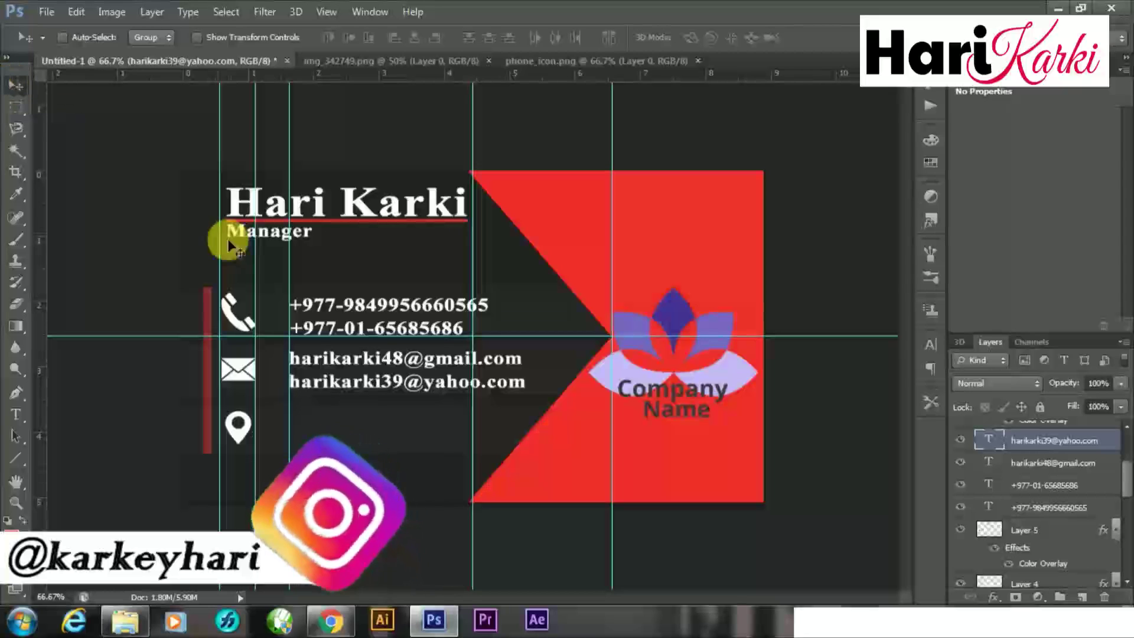
{"action": "key", "text": "ctrl+j"}
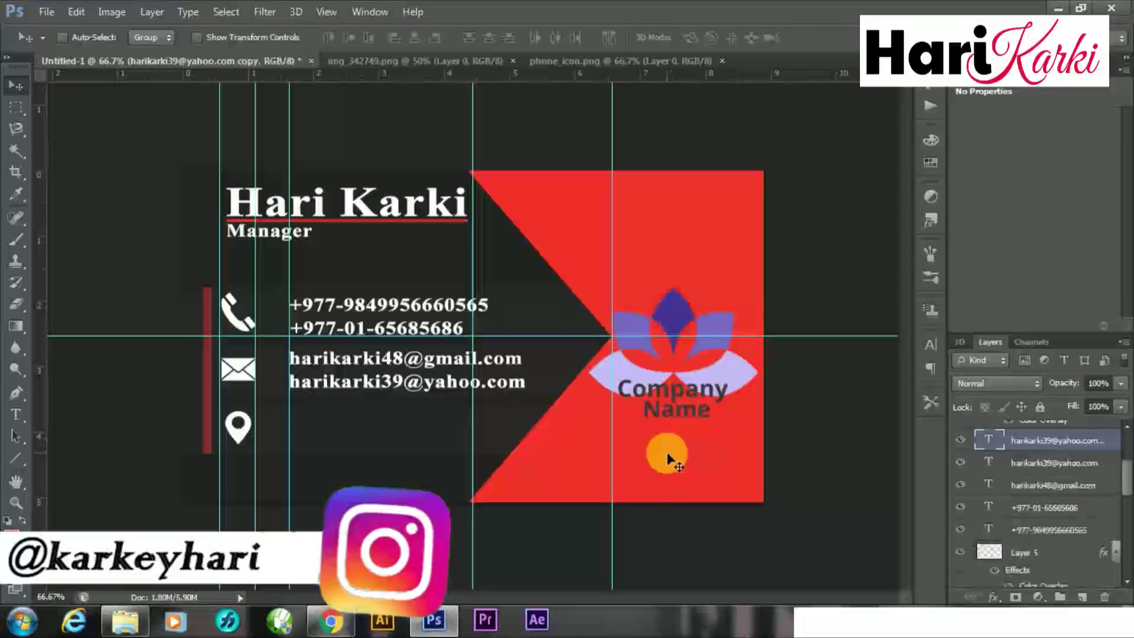
Undo the stray email duplicate, then copy both email lines beside the location pin
{"action": "left_click_drag", "start_coordinate": [346, 388], "coordinate": [347, 412]}
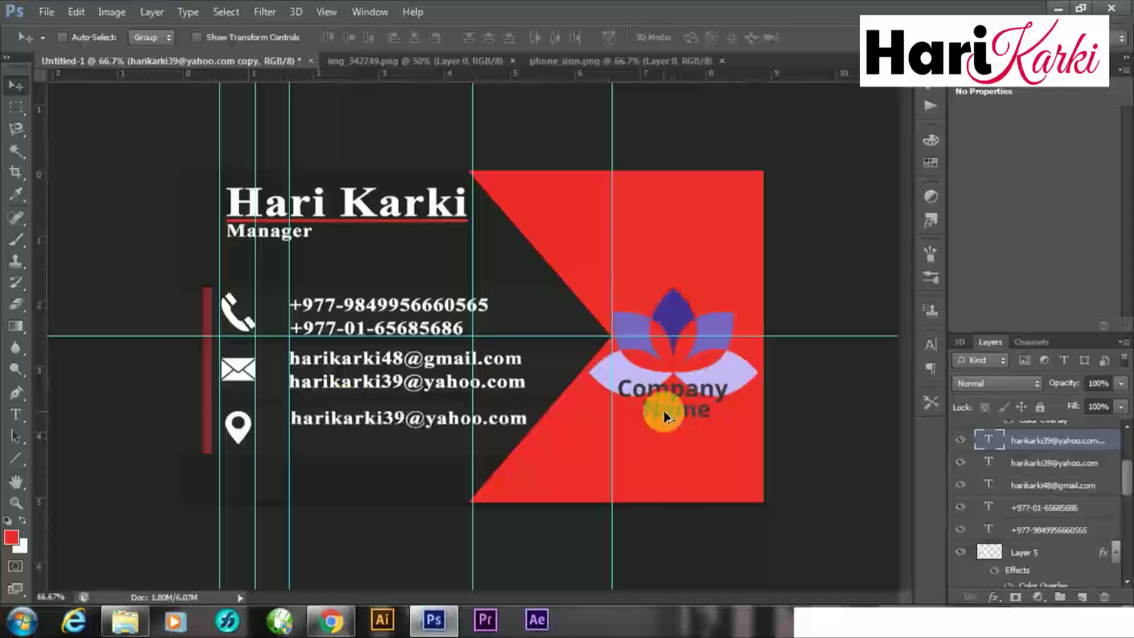
{"action": "key", "text": "ctrl+z"}
{"action": "key", "text": "ctrl+alt+z"}
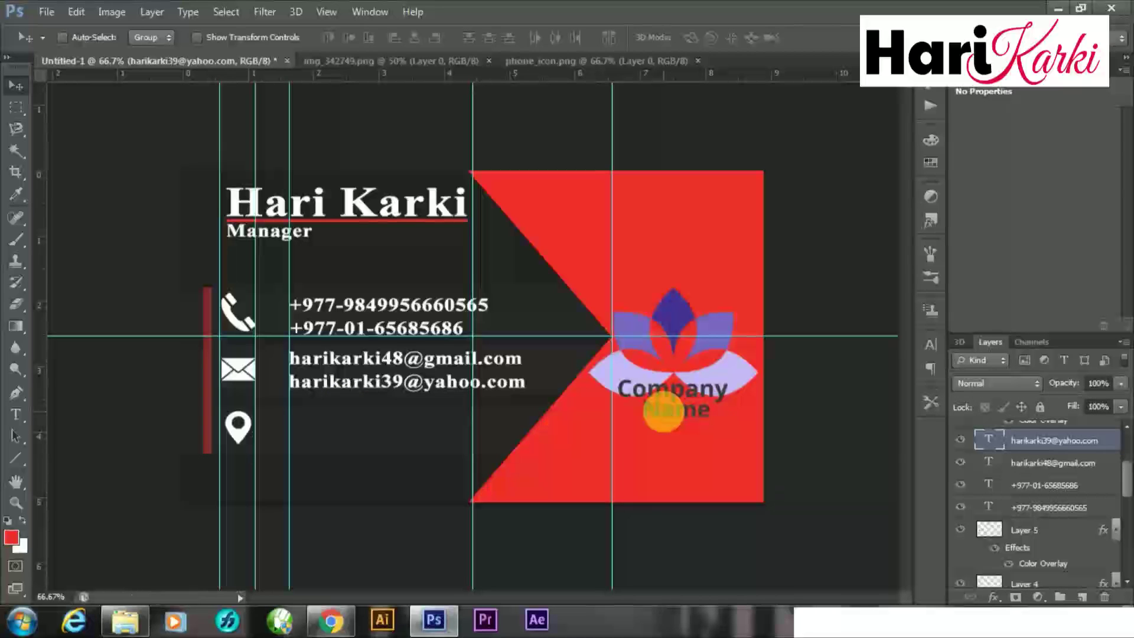
{"action": "left_click", "coordinate": [1058, 466]}
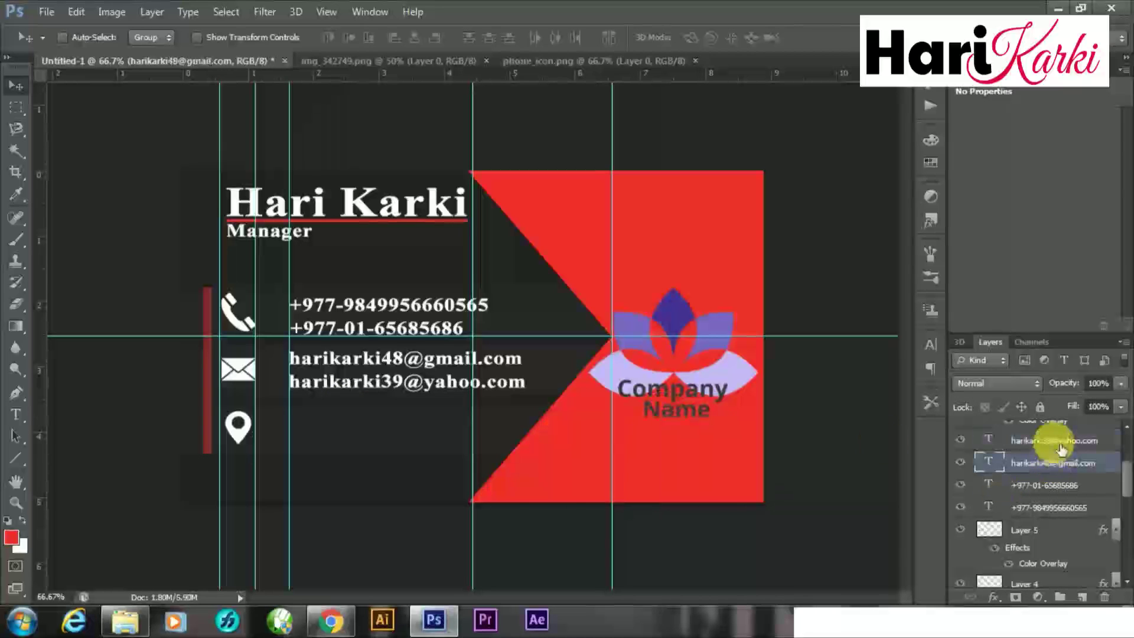
{"action": "left_click", "coordinate": [1061, 444], "text": "shift"}
{"action": "key", "text": "ctrl+j"}
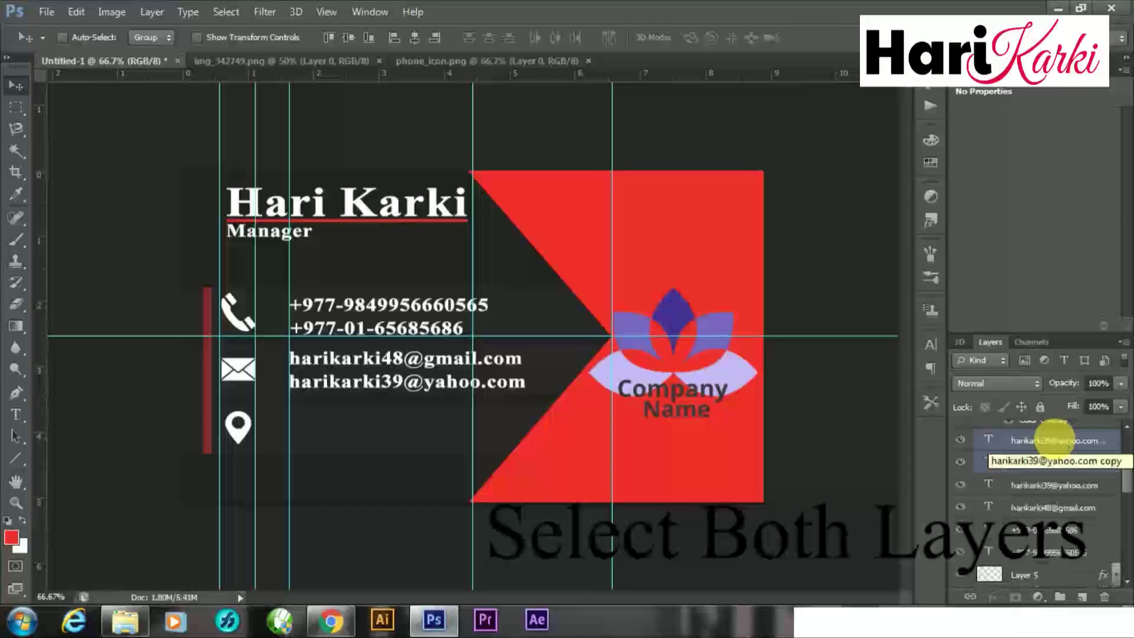
{"action": "left_click_drag", "start_coordinate": [393, 360], "coordinate": [402, 419]}
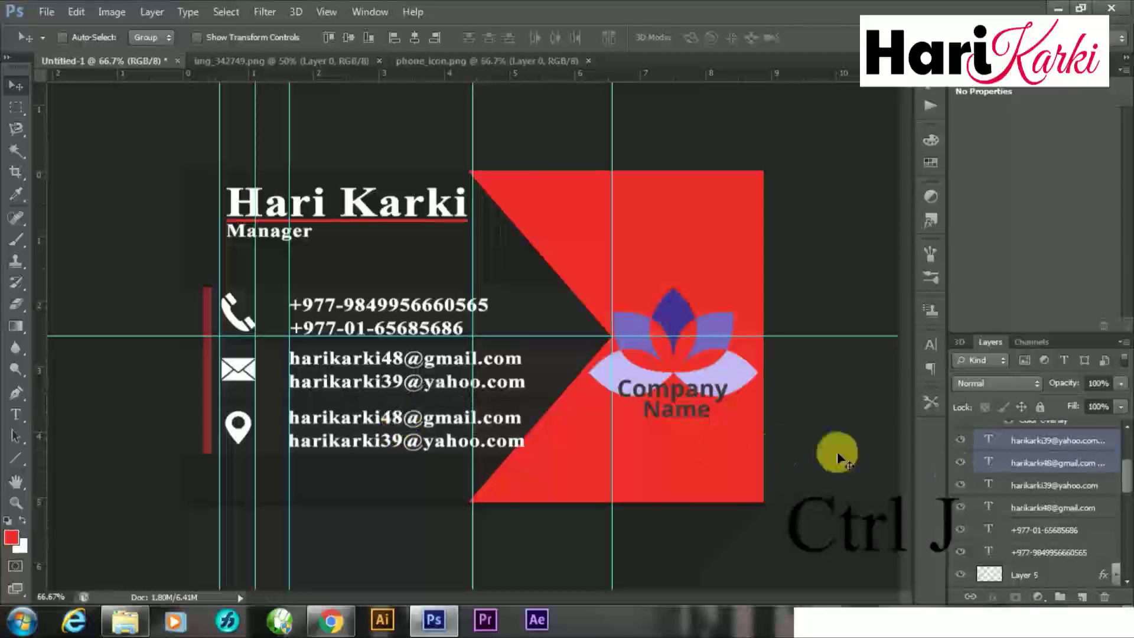
Change the first copied line to the street address and shift it left to align
{"action": "left_click", "coordinate": [1004, 443]}
{"action": "left_click", "coordinate": [995, 461]}
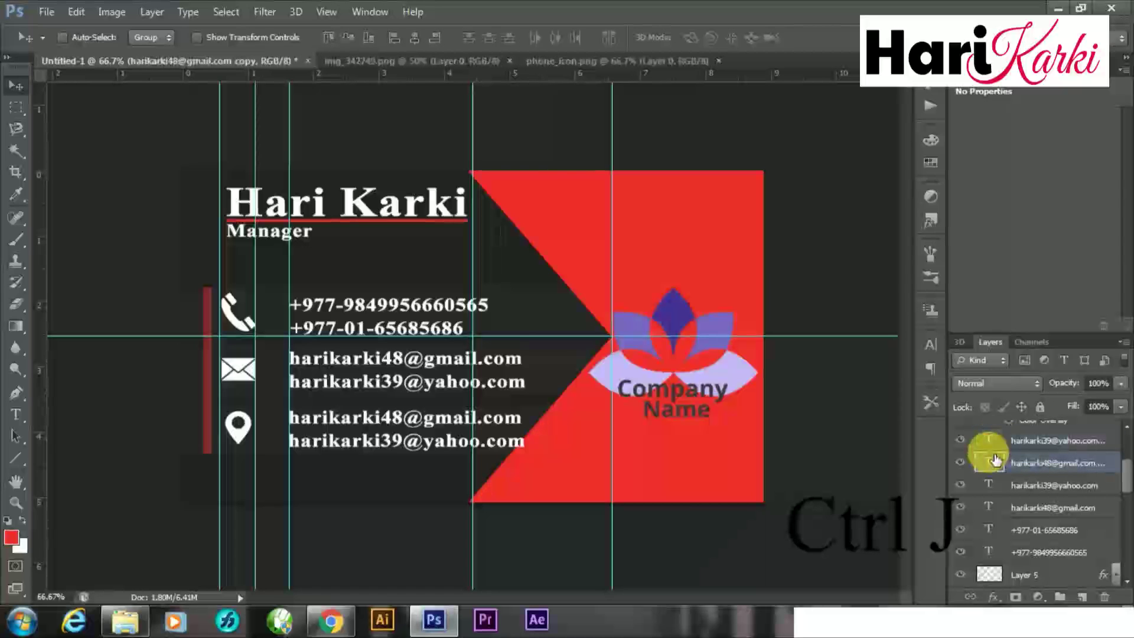
{"action": "double_click", "coordinate": [995, 461]}
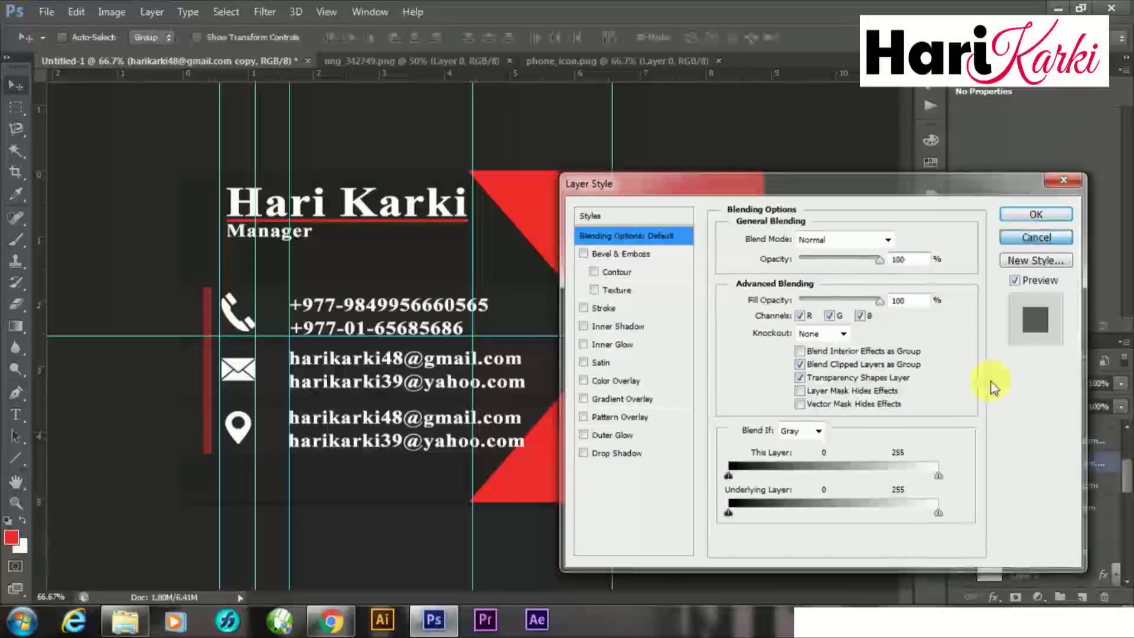
{"action": "key", "text": "Escape"}
{"action": "double_click", "coordinate": [994, 470]}
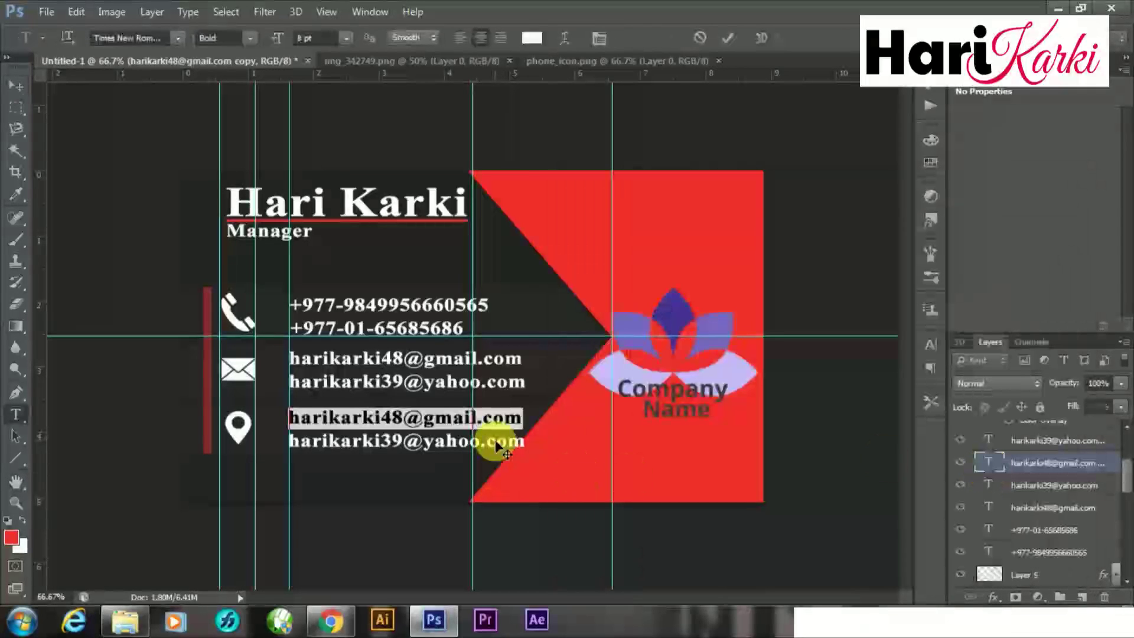
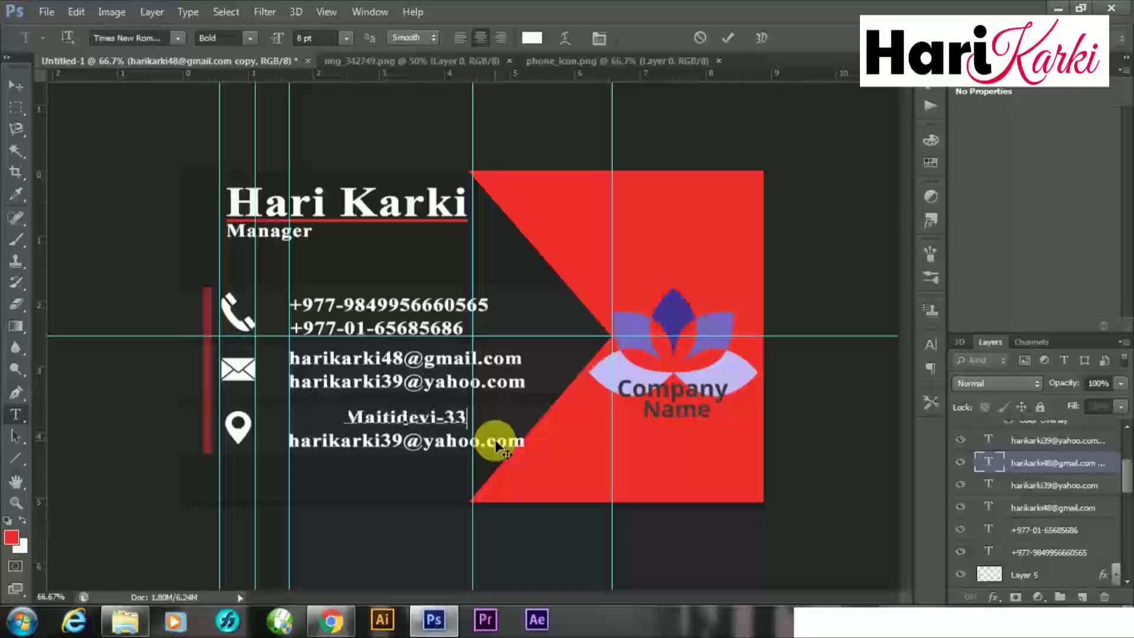
{"action": "left_click", "coordinate": [6, 86]}
{"action": "key", "text": "shift+Left"}
{"action": "key", "text": "shift+Left"}
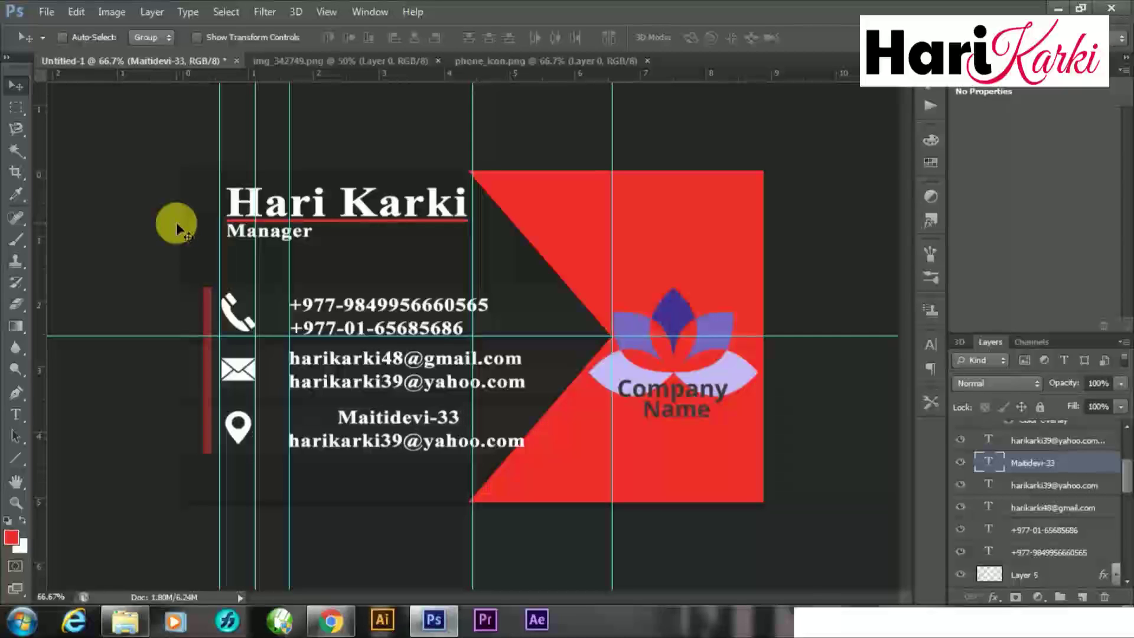
{"action": "key", "text": "shift+Left"}
{"action": "key", "text": "shift+Left"}
{"action": "key", "text": "shift+Left"}
{"action": "key", "text": "shift+Left"}
{"action": "key", "text": "shift+Left"}
{"action": "key", "text": "shift+Left"}
{"action": "key", "text": "shift+Left"}
{"action": "key", "text": "shift+Left"}
{"action": "key", "text": "shift+Left"}
{"action": "key", "text": "shift+Left"}
{"action": "left_click_drag", "start_coordinate": [376, 420], "coordinate": [356, 420]}
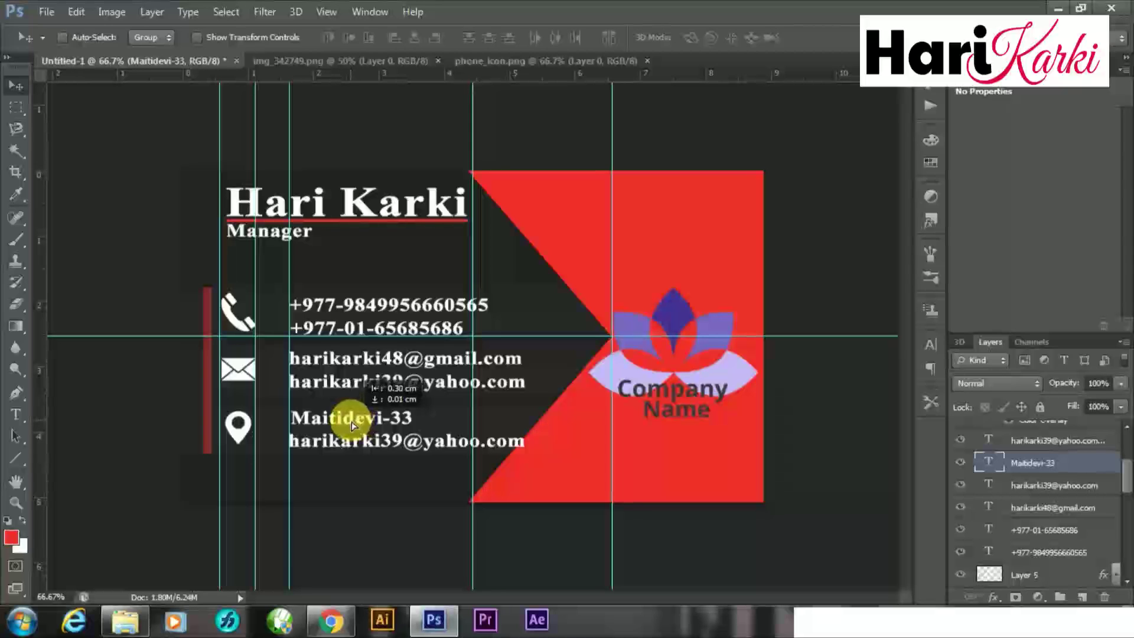
{"action": "left_click_drag", "start_coordinate": [356, 420], "coordinate": [352, 421]}
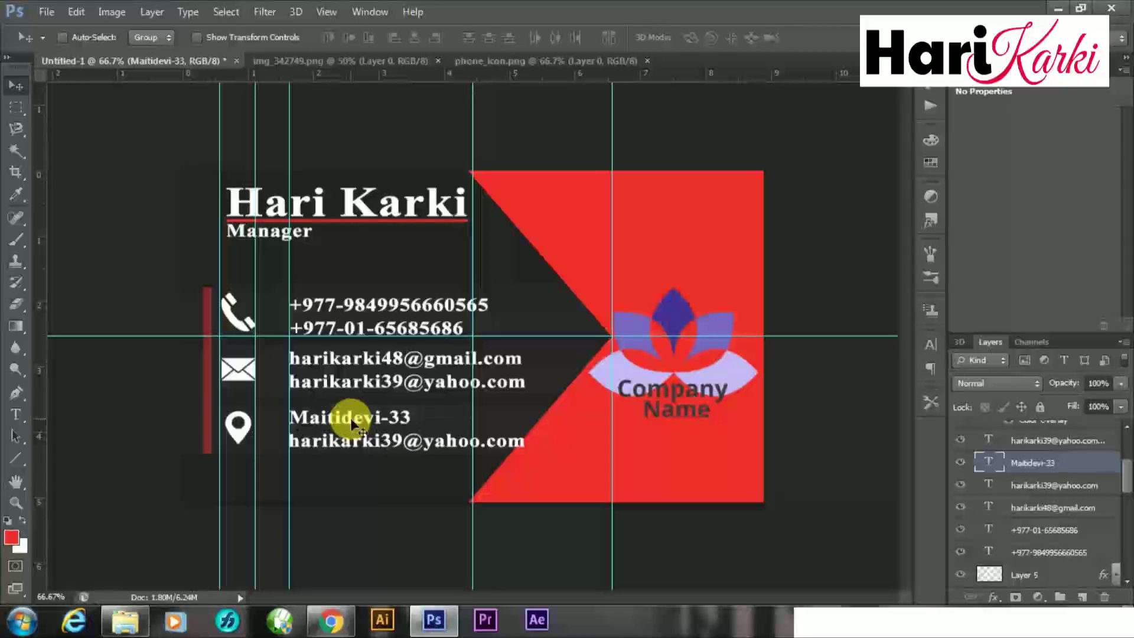
Change the second copied line to the city and country, align it, and hide guides
{"action": "double_click", "coordinate": [990, 440]}
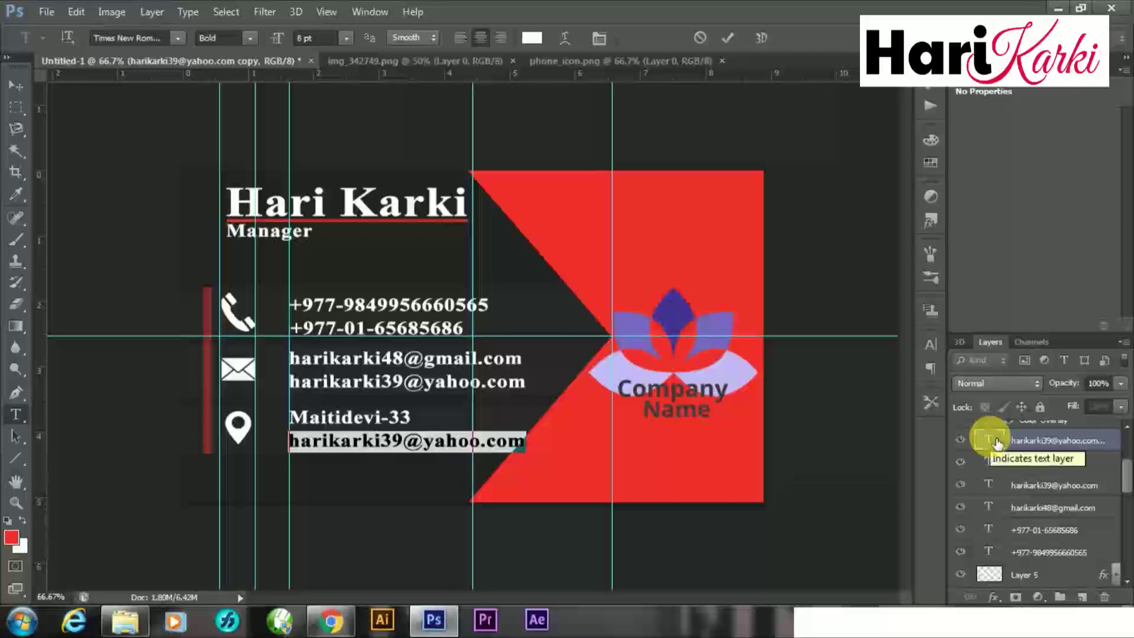
{"action": "type", "text": "Kath"}
{"action": "type", "text": "mandu,"}
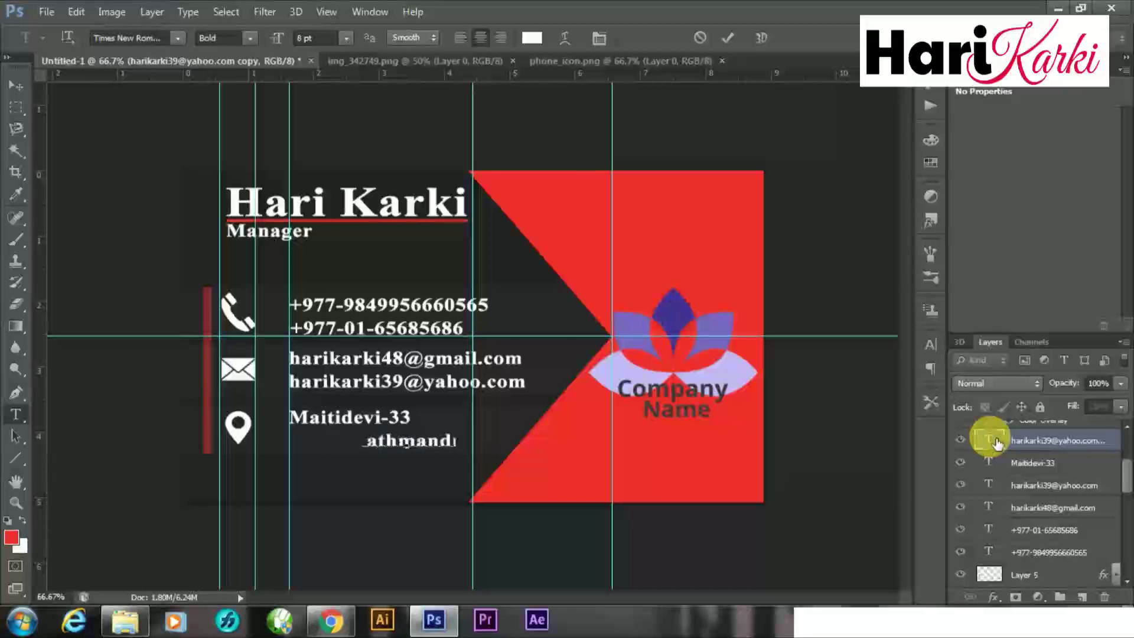
{"action": "type", "text": "Nepakl"}
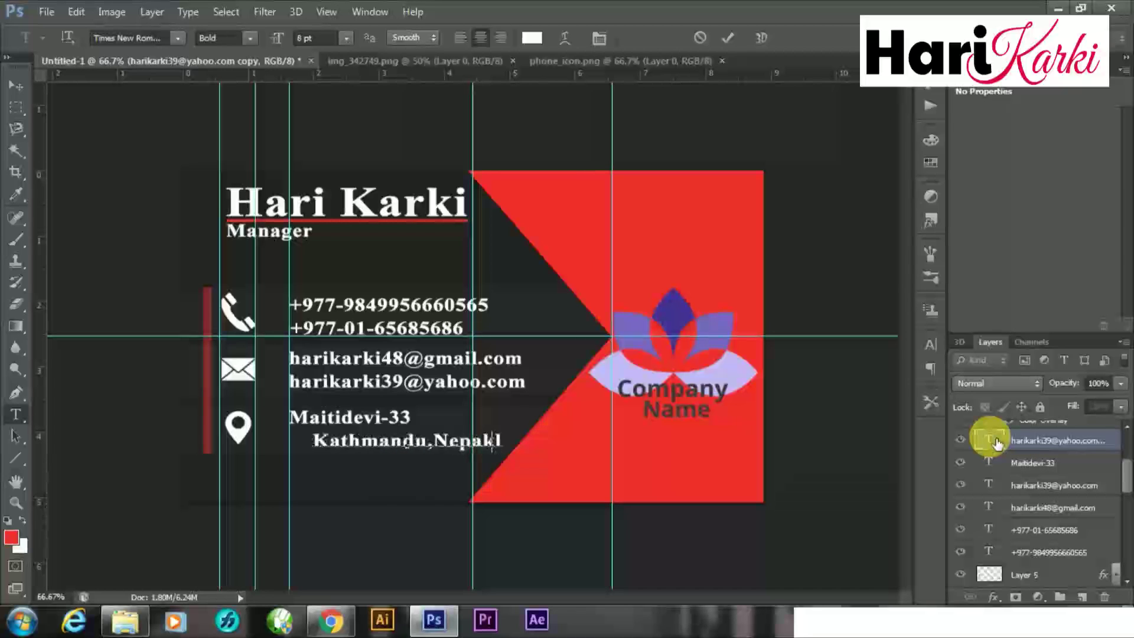
{"action": "left_click", "coordinate": [997, 443]}
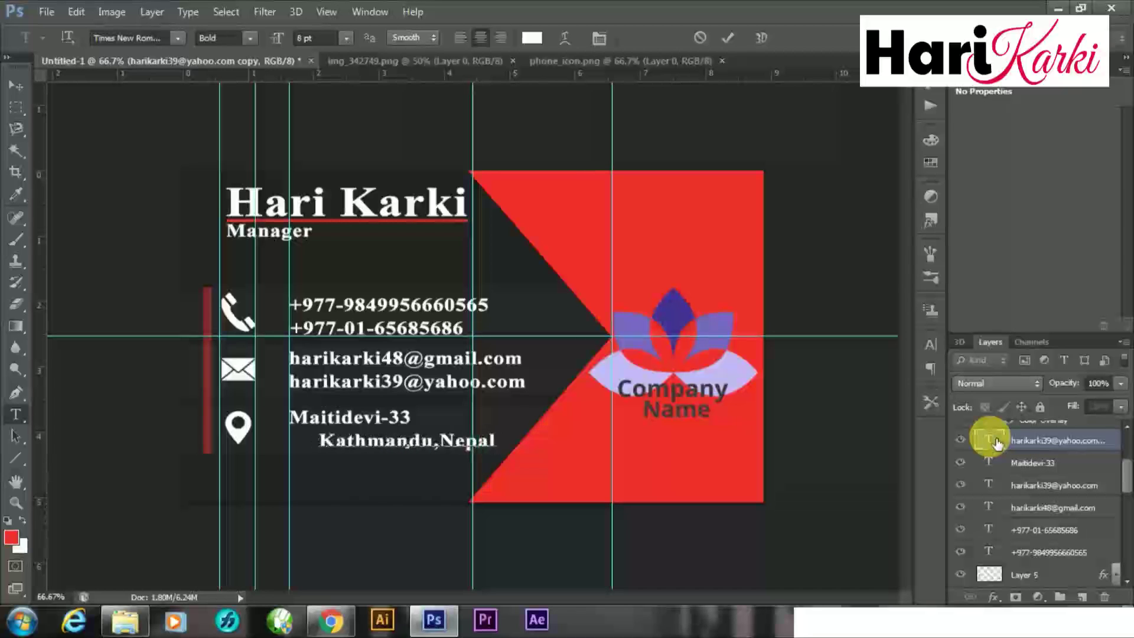
{"action": "left_click", "coordinate": [15, 84]}
{"action": "key", "text": "Left"}
{"action": "key", "text": "Left"}
{"action": "key", "text": "Left"}
{"action": "key", "text": "Left"}
{"action": "key", "text": "Left"}
{"action": "key", "text": "Left"}
{"action": "key", "text": "Left"}
{"action": "key", "text": "Left"}
{"action": "key", "text": "Left"}
{"action": "key", "text": "Left"}
{"action": "key", "text": "Left"}
{"action": "key", "text": "Left"}
{"action": "key", "text": "Left"}
{"action": "key", "text": "Left"}
{"action": "key", "text": "Left"}
{"action": "key", "text": "Left"}
{"action": "key", "text": "Left"}
{"action": "key", "text": "Left"}
{"action": "key", "text": "Left"}
{"action": "key", "text": "Left"}
{"action": "key", "text": "Left"}
{"action": "key", "text": "Left"}
{"action": "key", "text": "Left"}
{"action": "key", "text": "Left"}
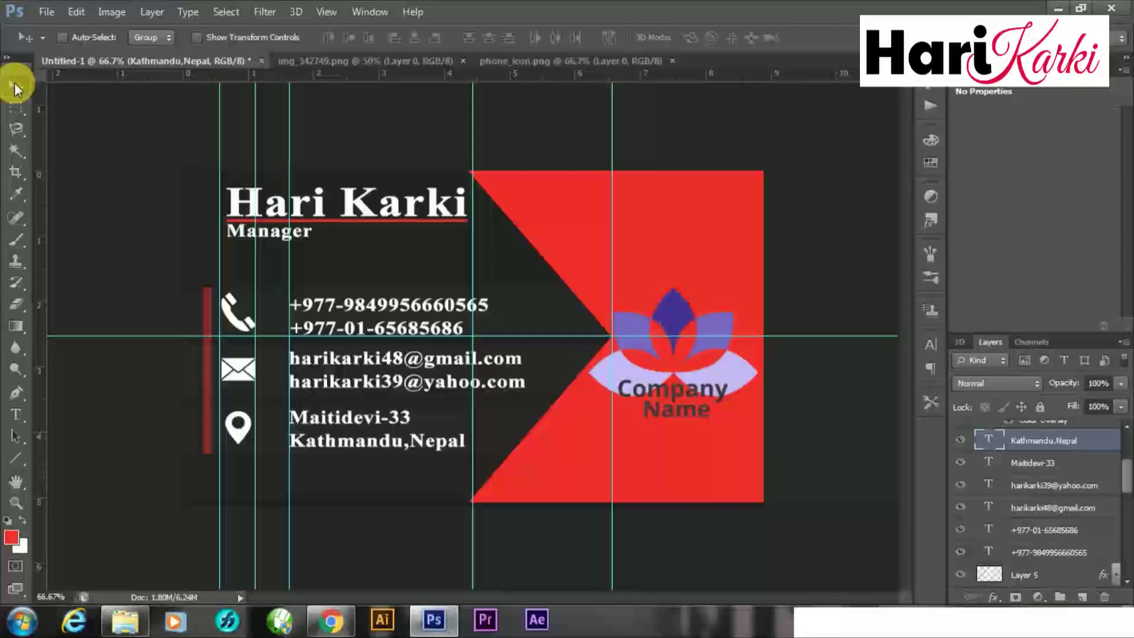
{"action": "key", "text": "ctrl+semicolon"}
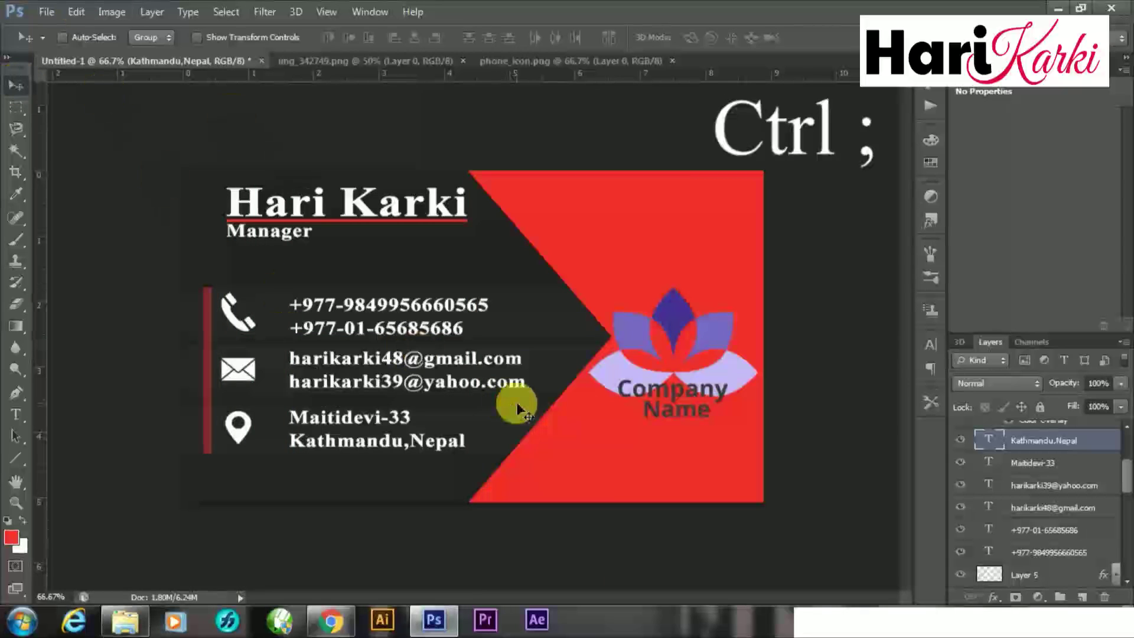
Fit the card on screen and save it as a JPEG in the Photoshop folder
{"action": "key", "text": "ctrl+plus"}
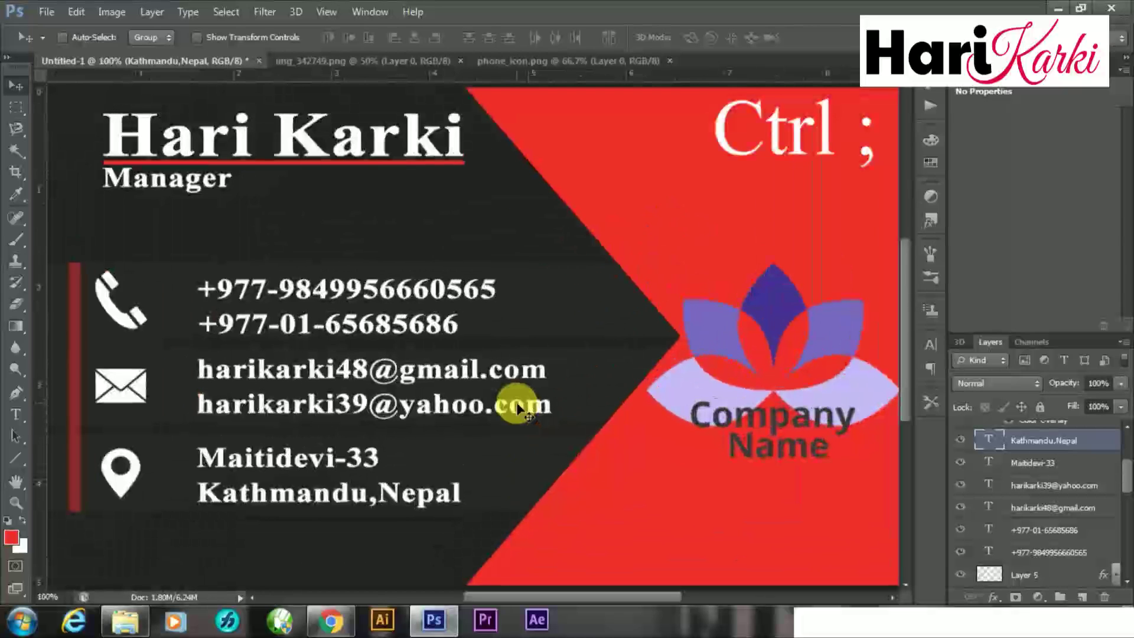
{"action": "key", "text": "ctrl+0"}
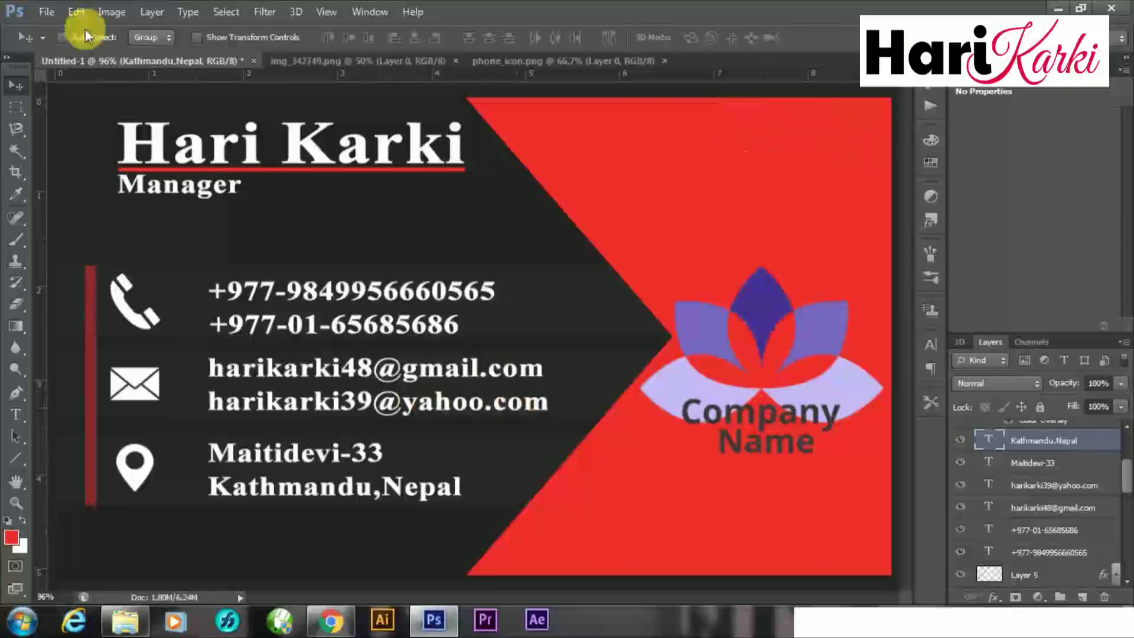
{"action": "left_click", "coordinate": [46, 11]}
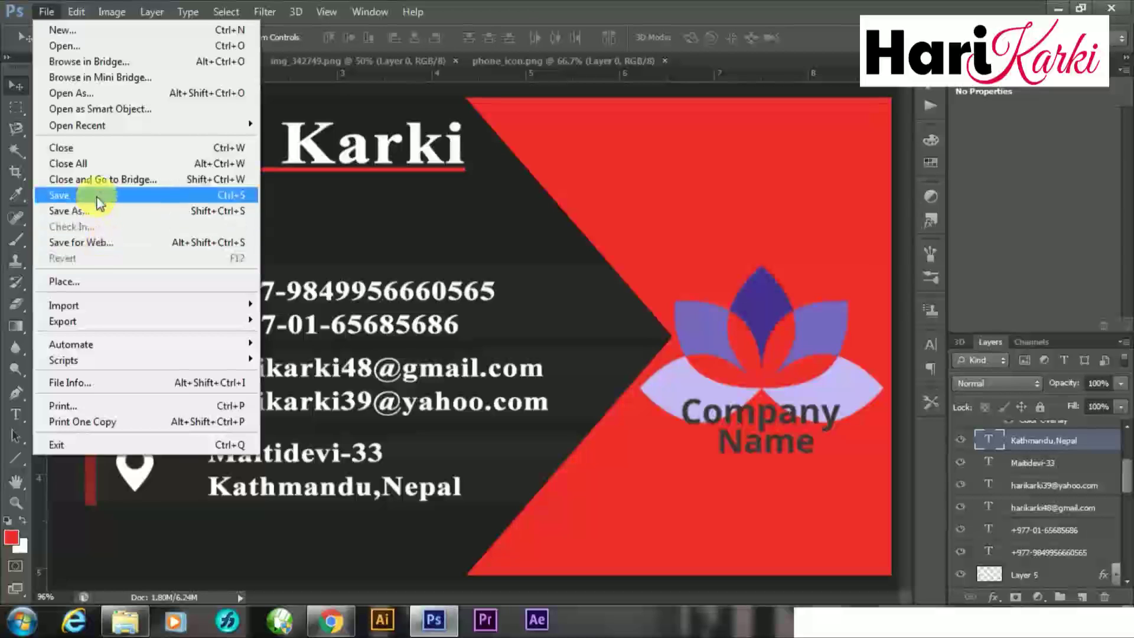
{"action": "left_click", "coordinate": [98, 197]}
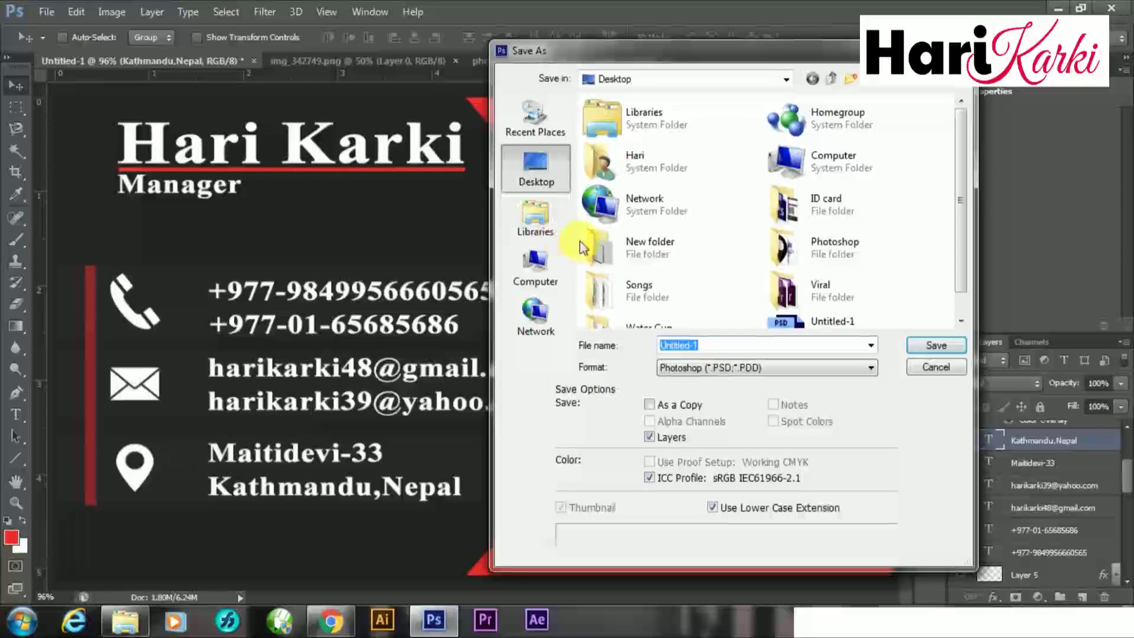
{"action": "double_click", "coordinate": [832, 247]}
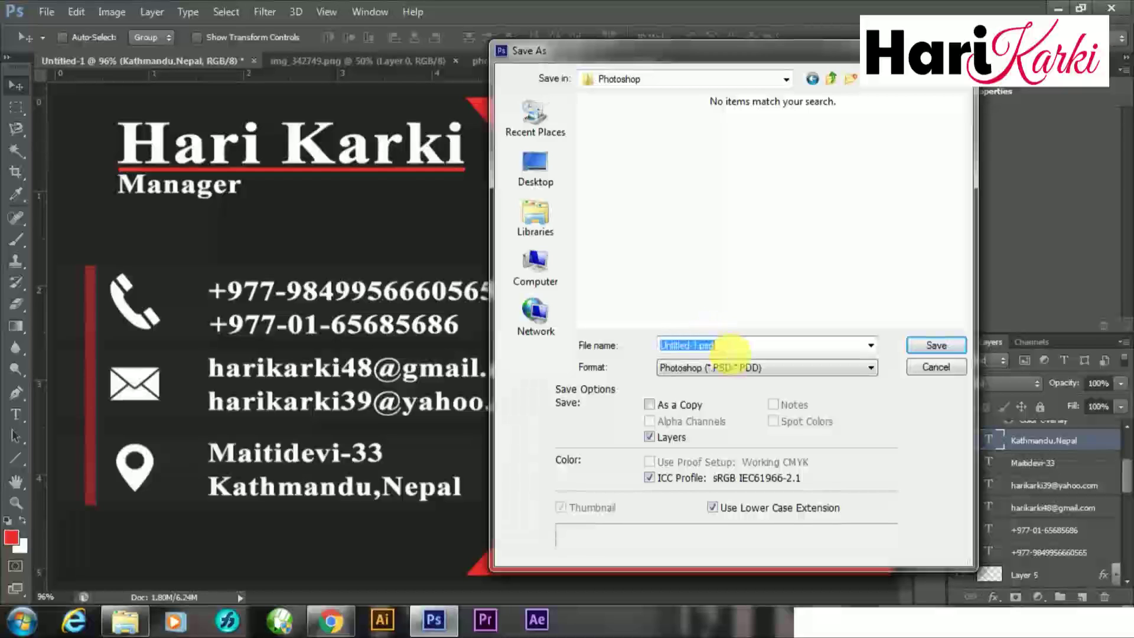
{"action": "type", "text": "Visiting card"}
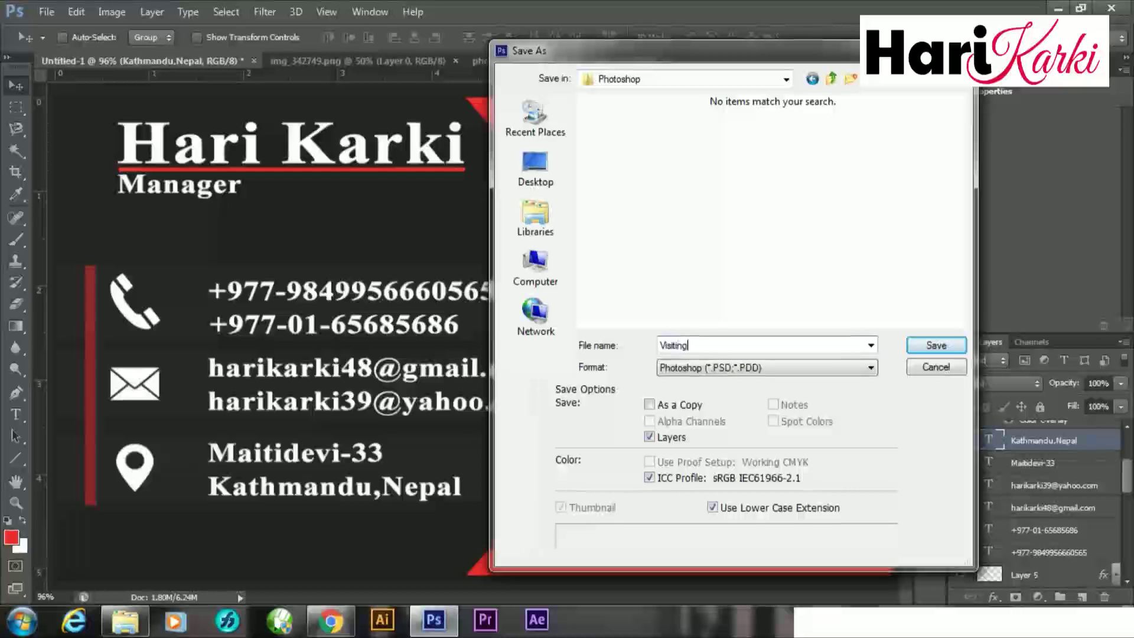
{"action": "left_click", "coordinate": [745, 368]}
{"action": "left_click", "coordinate": [719, 480]}
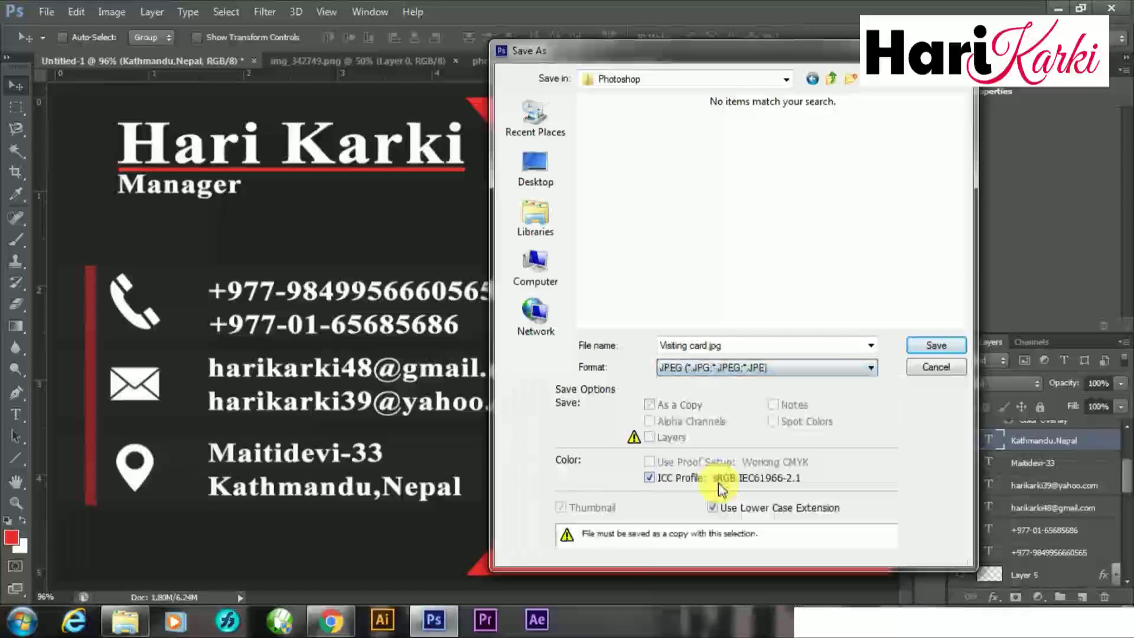
{"action": "left_click", "coordinate": [932, 351]}
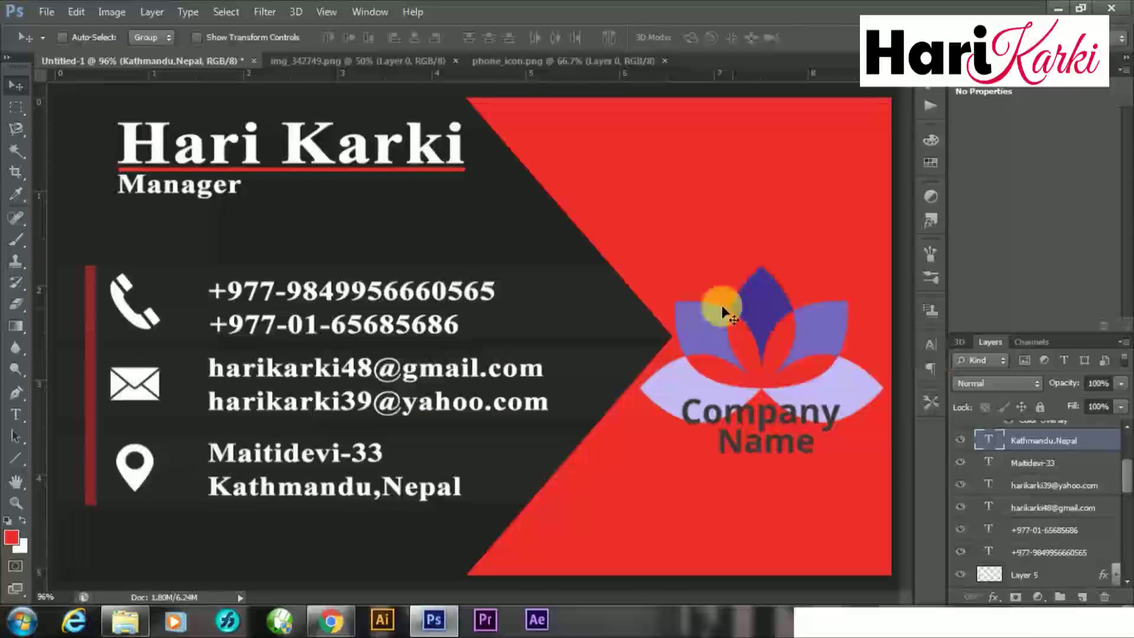
Save it again as JPEG 'visiting card' in the Photoshop folder at maximum quality
{"action": "left_click", "coordinate": [59, 19]}
{"action": "left_click", "coordinate": [88, 209]}
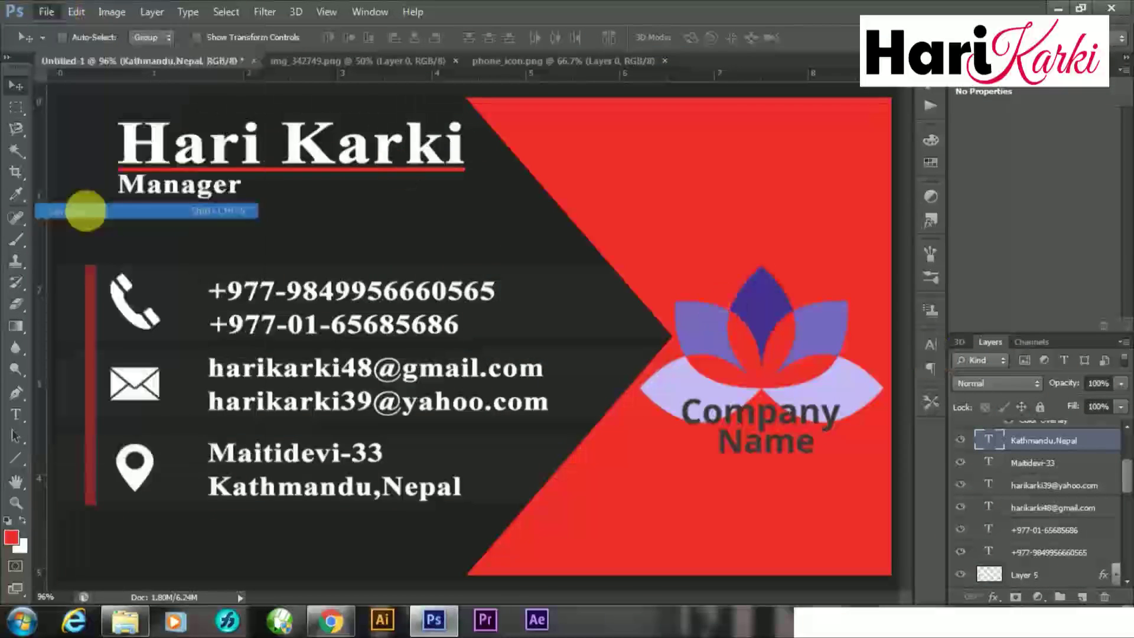
{"action": "double_click", "coordinate": [785, 248]}
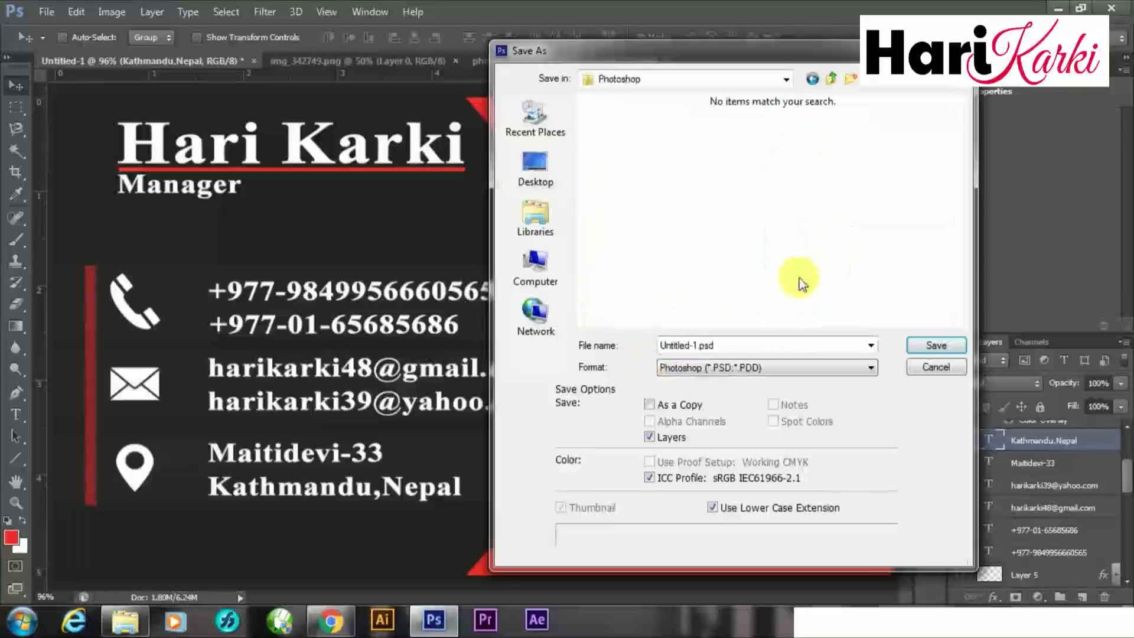
{"action": "type", "text": "ing card"}
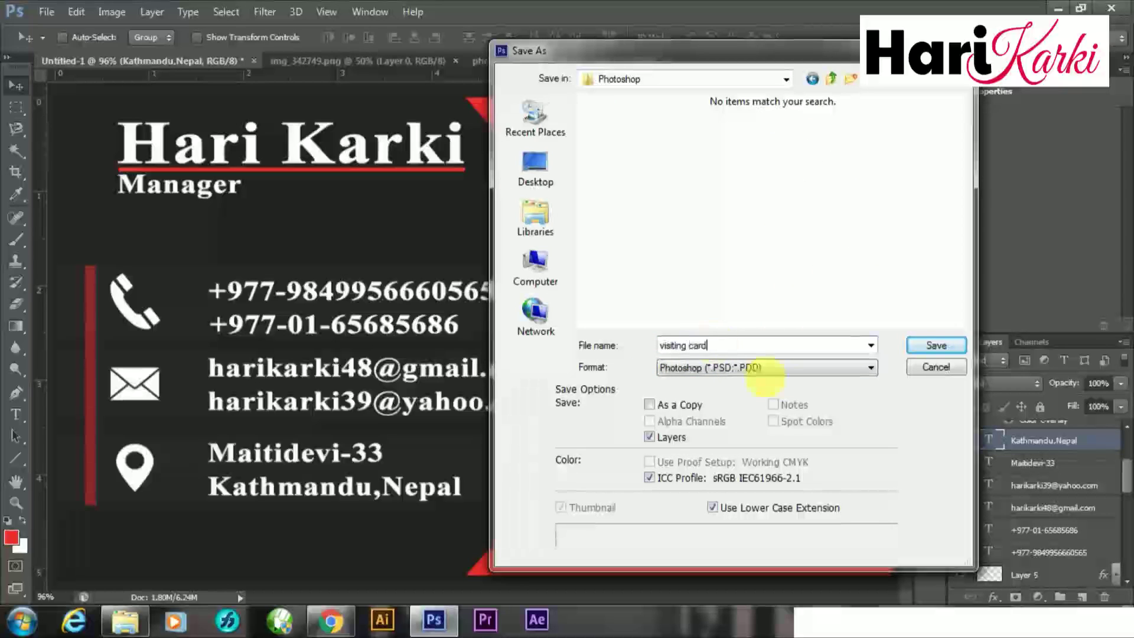
{"action": "left_click", "coordinate": [765, 372]}
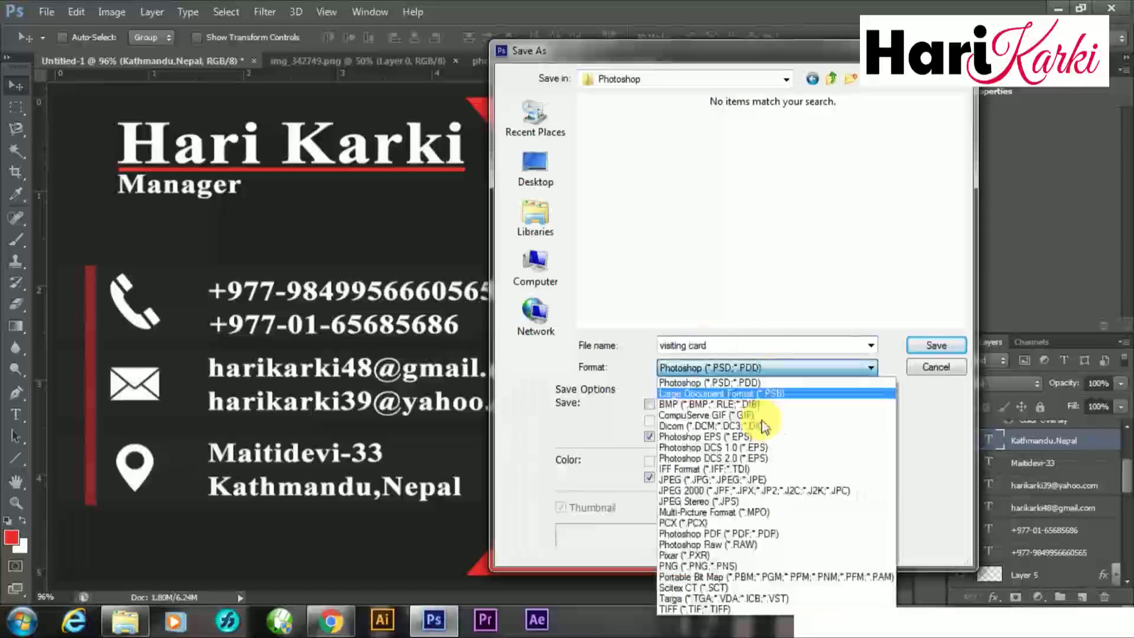
{"action": "left_click", "coordinate": [749, 471]}
{"action": "left_click", "coordinate": [916, 347]}
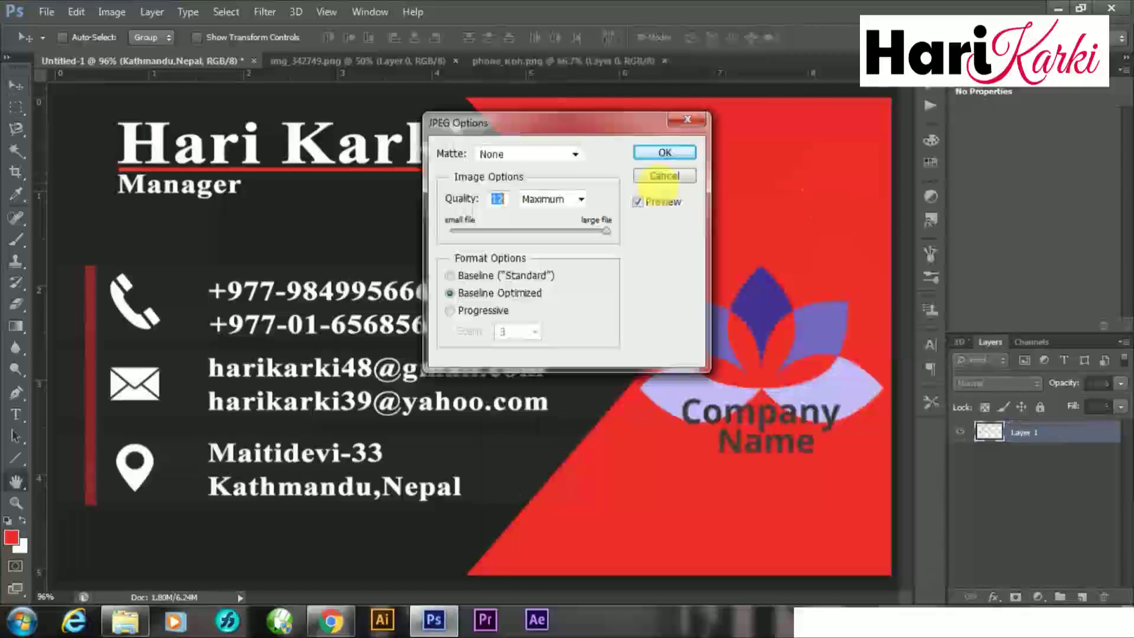
{"action": "left_click", "coordinate": [652, 154]}
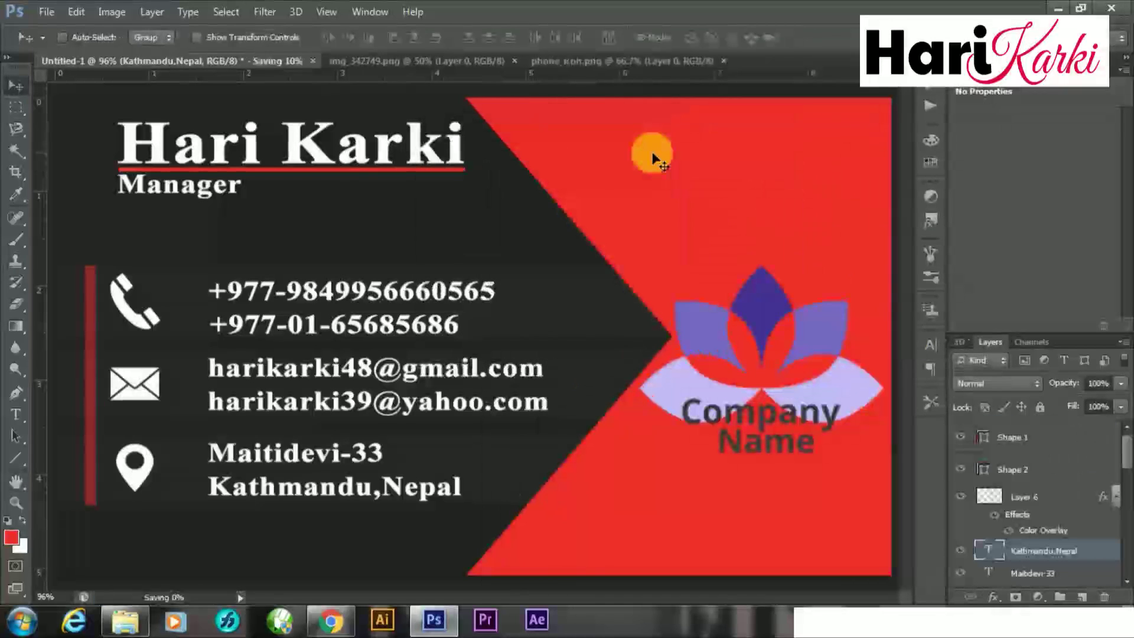
{"action": "left_click", "coordinate": [1066, 9]}
Open the saved visiting card JPG from the Photoshop folder in the photo viewer
{"action": "left_click", "coordinate": [473, 247]}
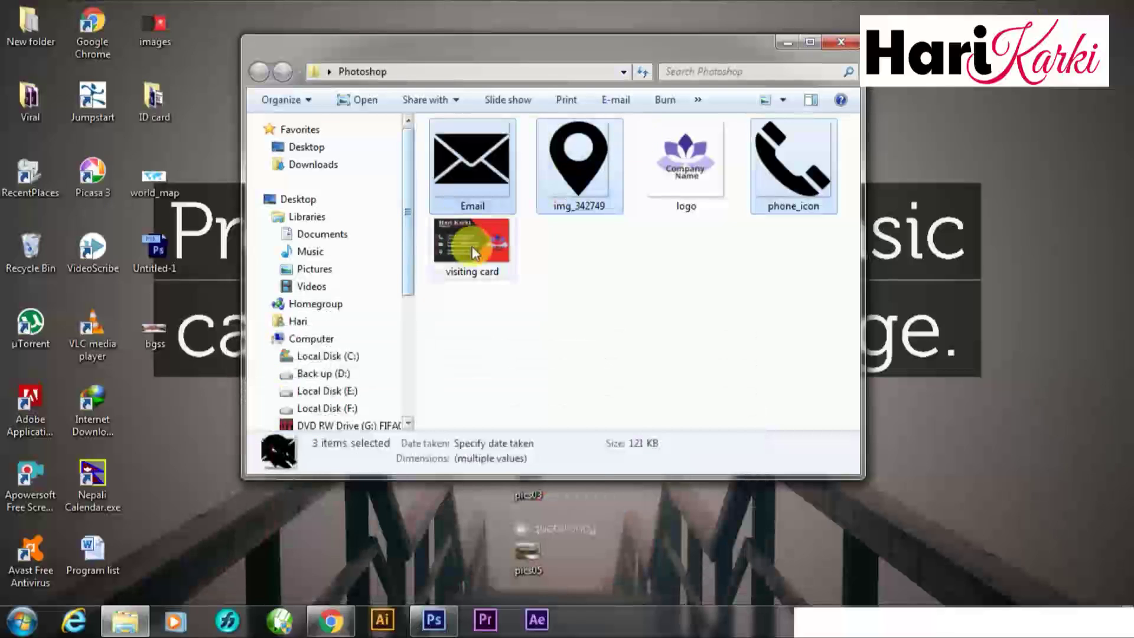
{"action": "double_click", "coordinate": [473, 254]}
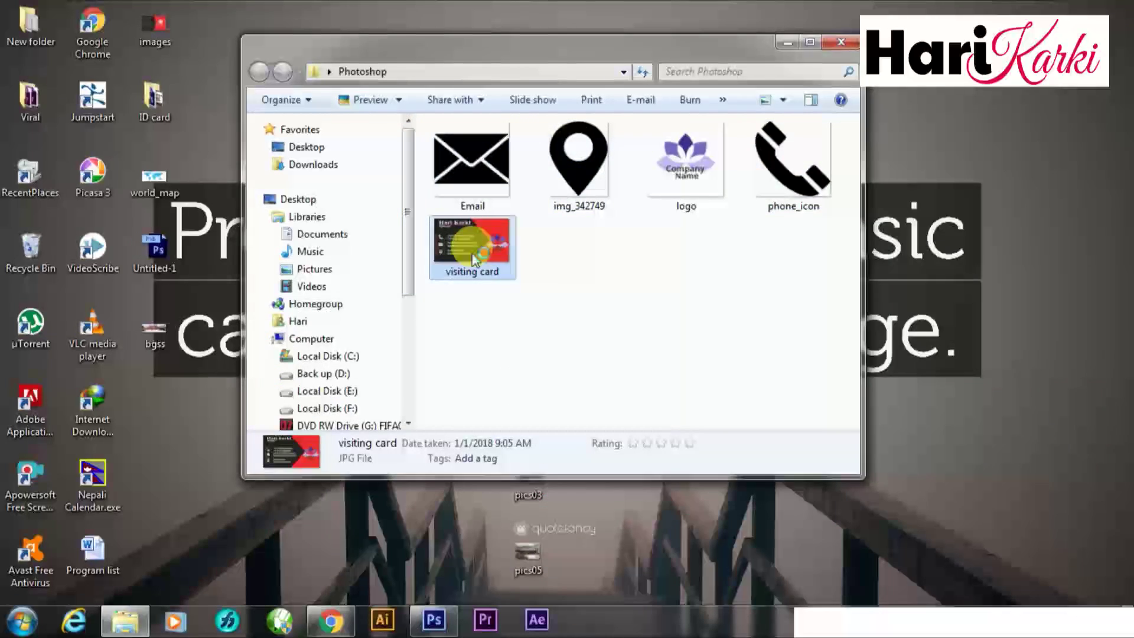